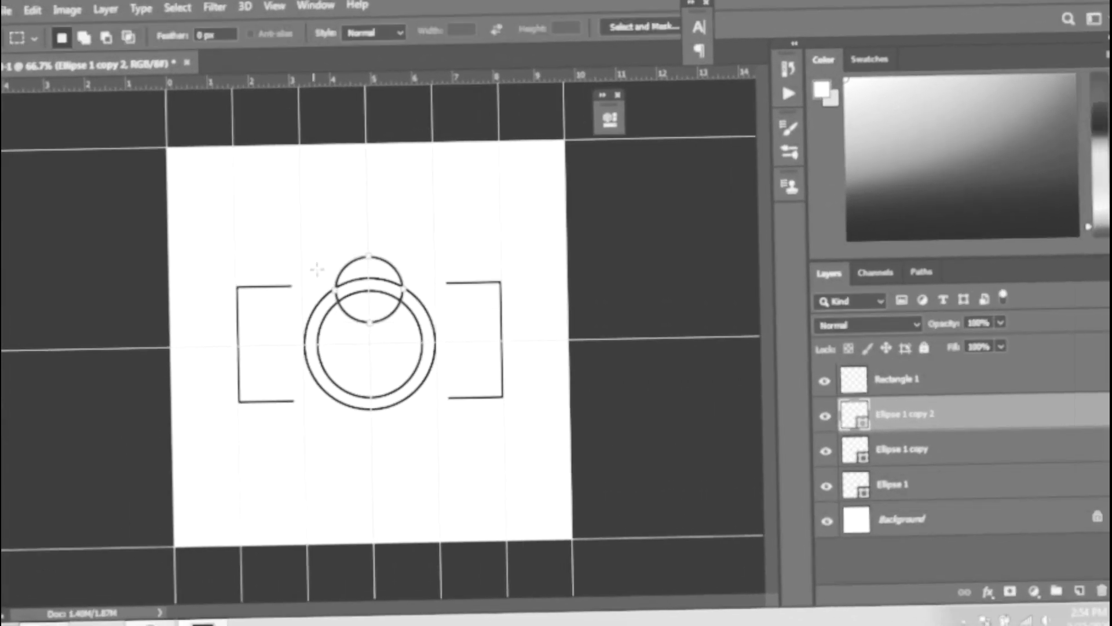
In the earlier design, select the top circle and an empty dark corner, and fill them white.
{"action": "left_click_drag", "start_coordinate": [317, 269], "coordinate": [434, 293]}
{"action": "right_click", "coordinate": [417, 293]}
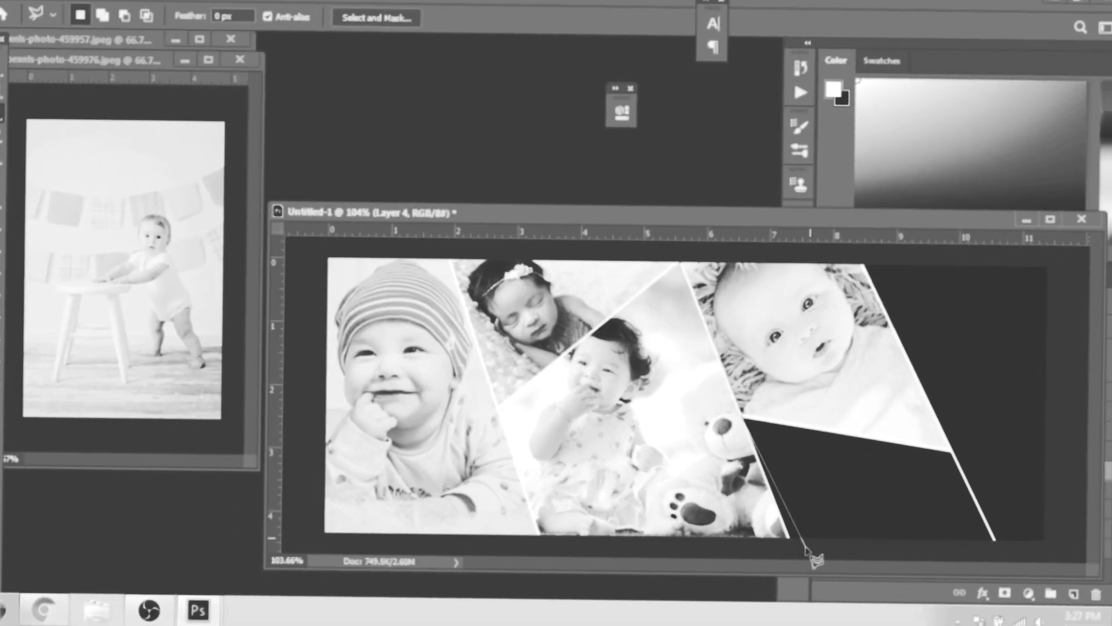
{"action": "left_click", "coordinate": [809, 551]}
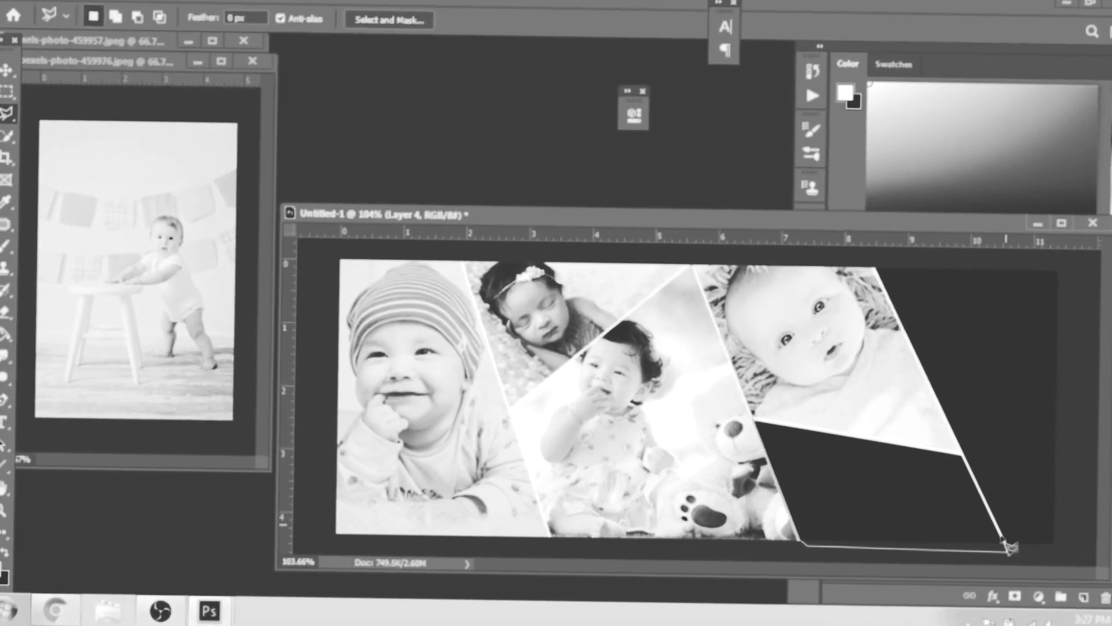
{"action": "left_click", "coordinate": [1008, 545]}
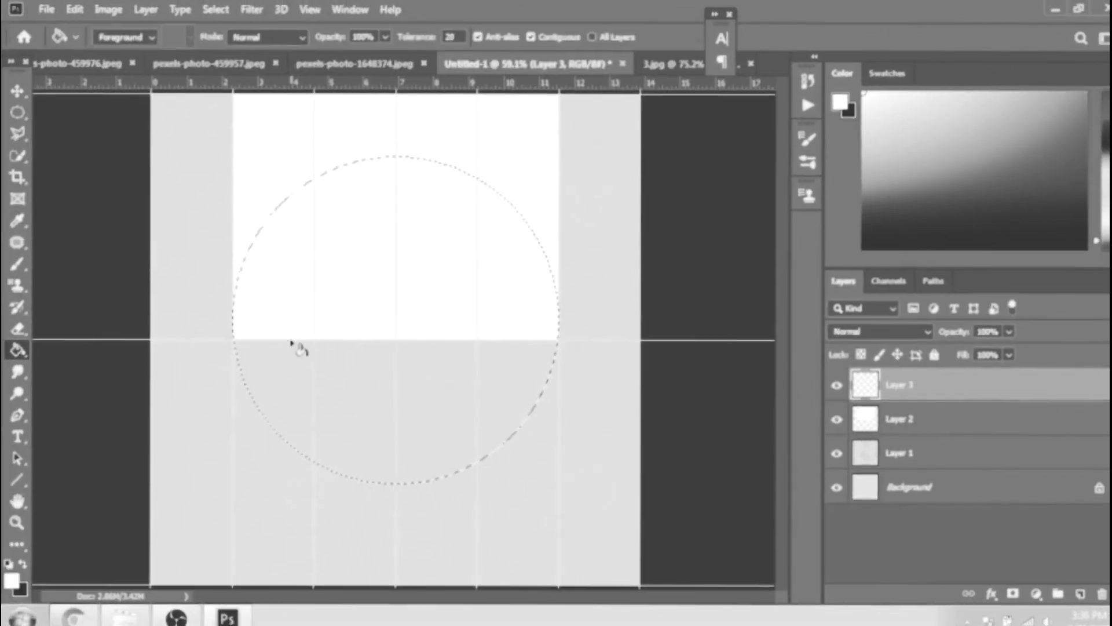
{"action": "left_click", "coordinate": [292, 343]}
{"action": "key", "text": "ctrl+d"}
Draw an ellipse inside the white U shape and scale it to 110%.
{"action": "key", "text": "u"}
{"action": "right_click", "coordinate": [17, 479]}
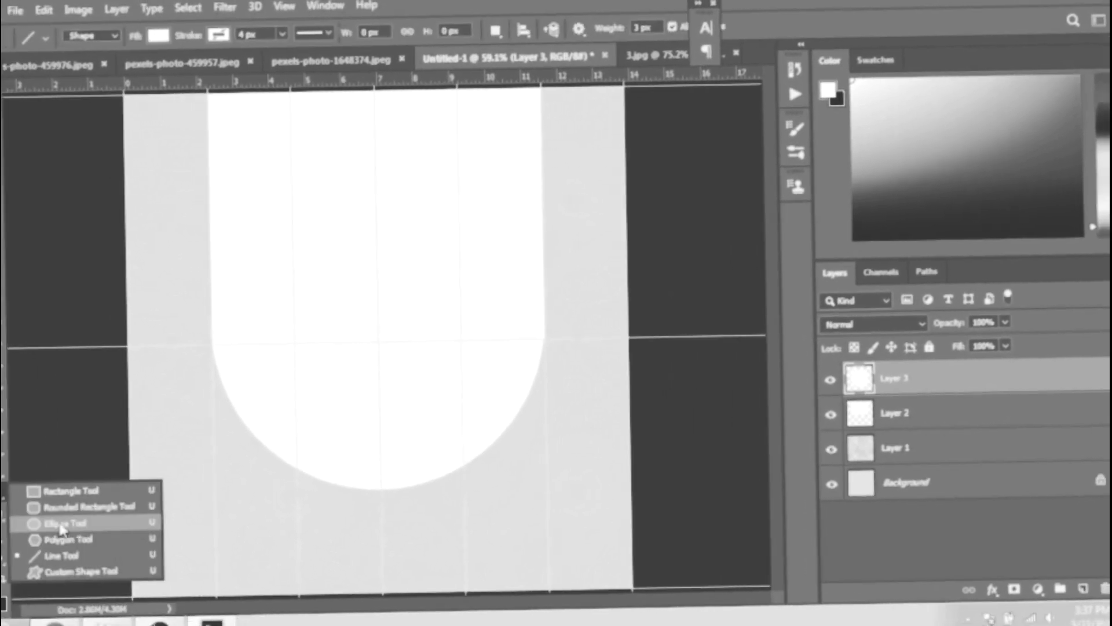
{"action": "left_click", "coordinate": [61, 525]}
{"action": "left_click_drag", "start_coordinate": [380, 340], "coordinate": [463, 423]}
{"action": "key", "text": "v"}
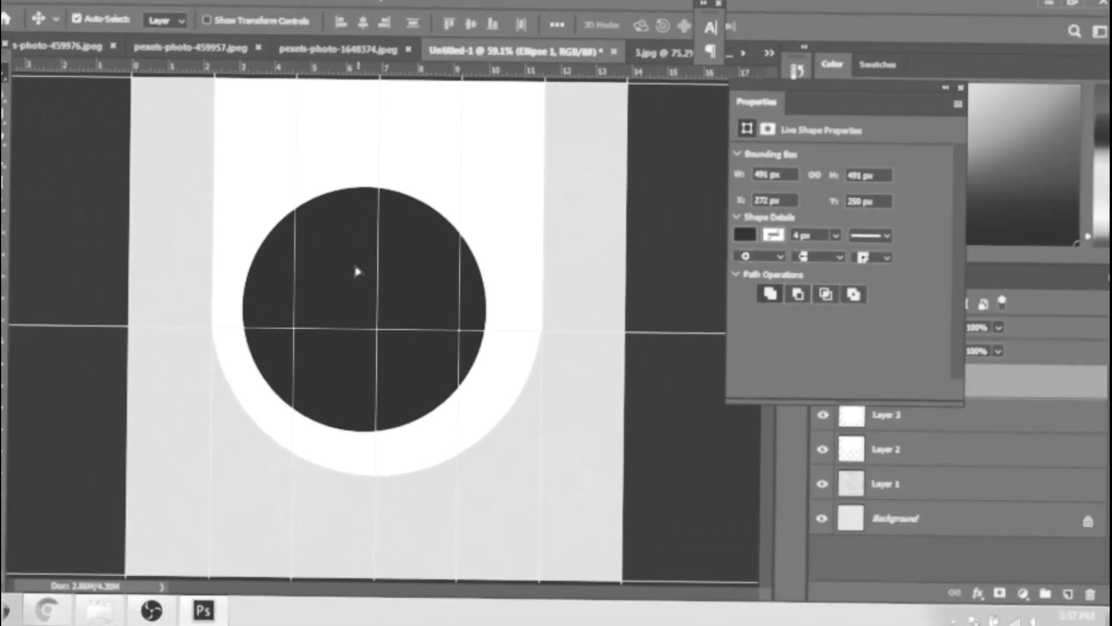
{"action": "key", "text": "ctrl+t"}
{"action": "left_click", "coordinate": [290, 23]}
{"action": "type", "text": "110"}
{"action": "key", "text": "Tab"}
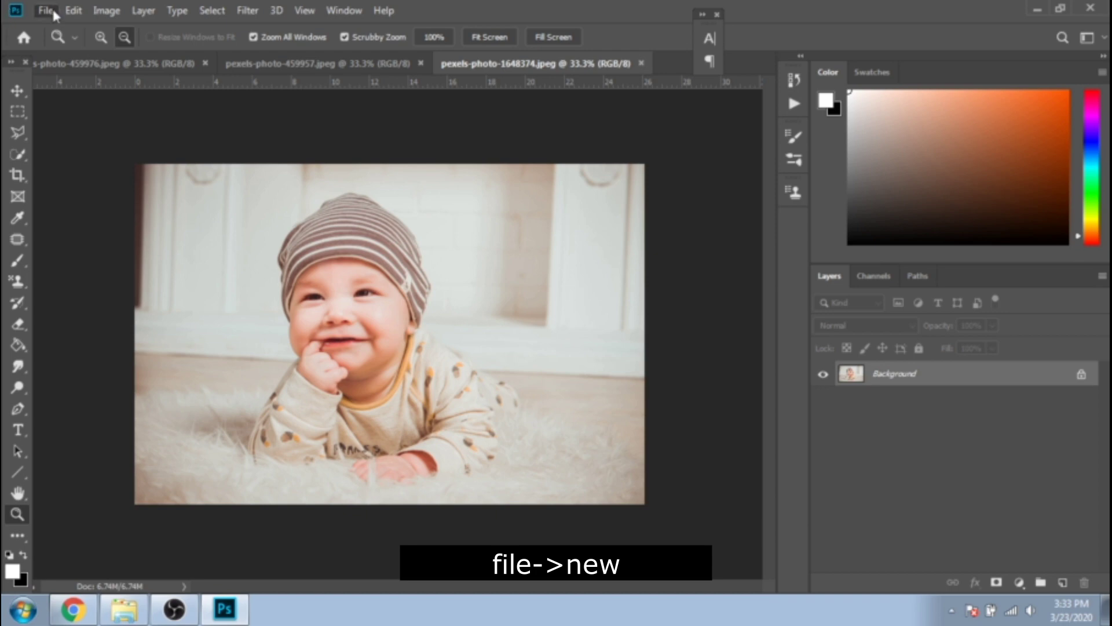
Create a new 1000 × 1000 px document.
{"action": "left_click", "coordinate": [46, 10]}
{"action": "left_click", "coordinate": [61, 26]}
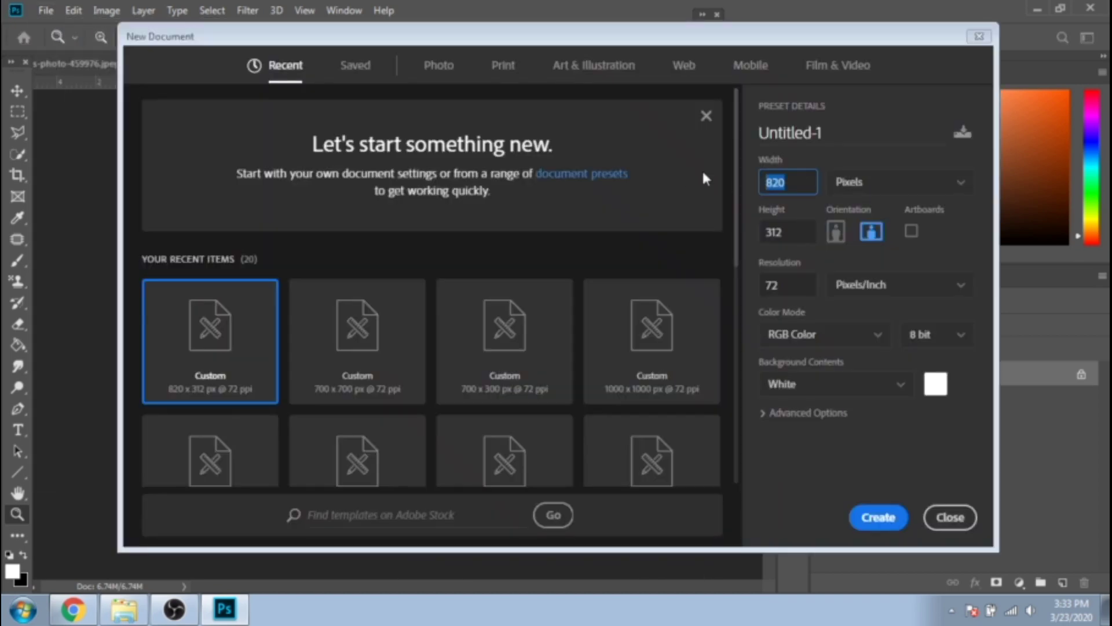
{"action": "type", "text": "1000"}
{"action": "key", "text": "Tab"}
{"action": "type", "text": "1000"}
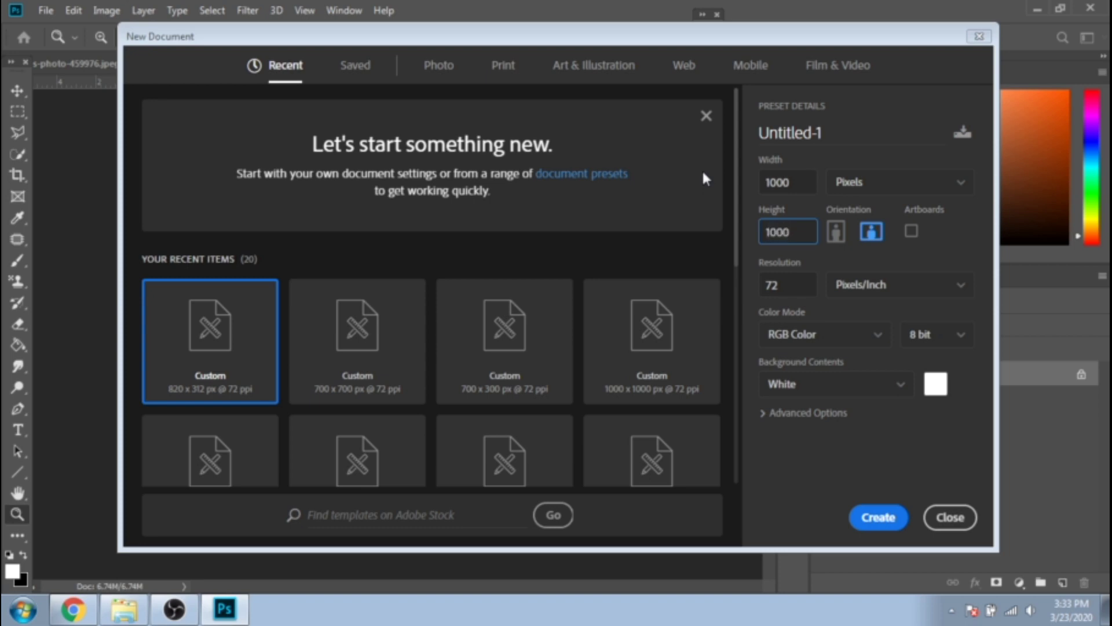
{"action": "key", "text": "Return"}
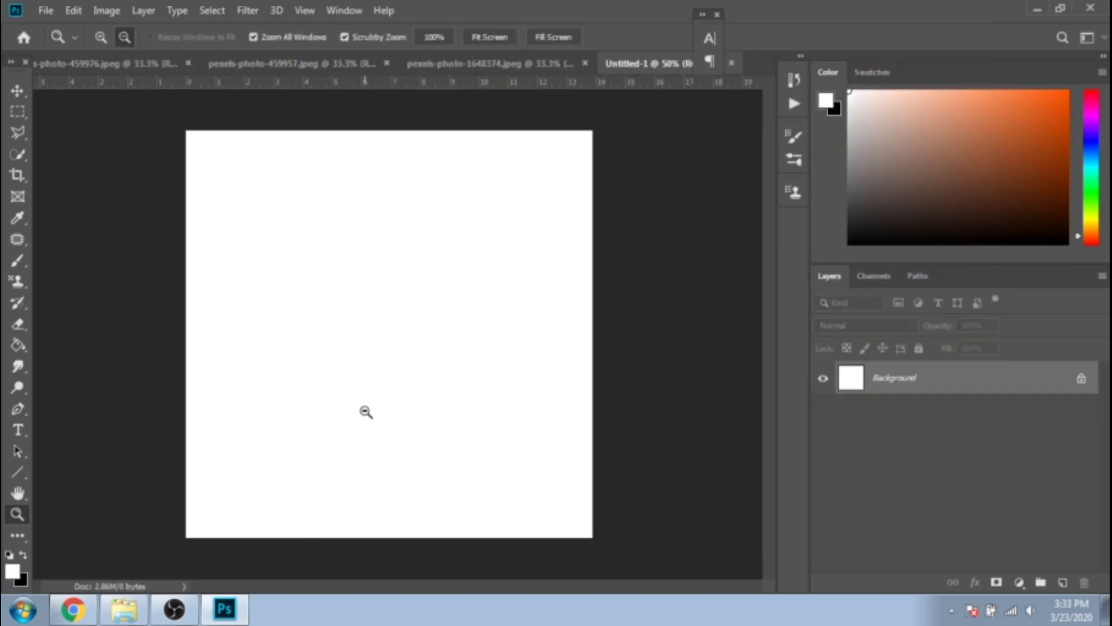
Define the paisley image 3.jpg as a pattern named 3.jpg.
{"action": "left_click", "coordinate": [47, 13]}
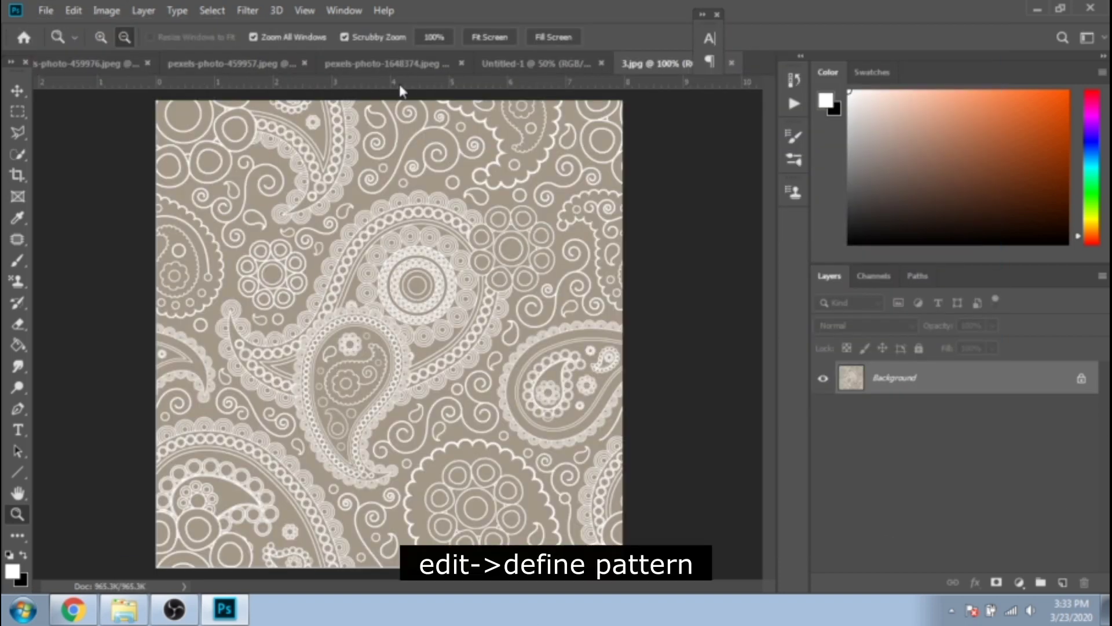
{"action": "left_click", "coordinate": [73, 10]}
{"action": "left_click", "coordinate": [174, 455]}
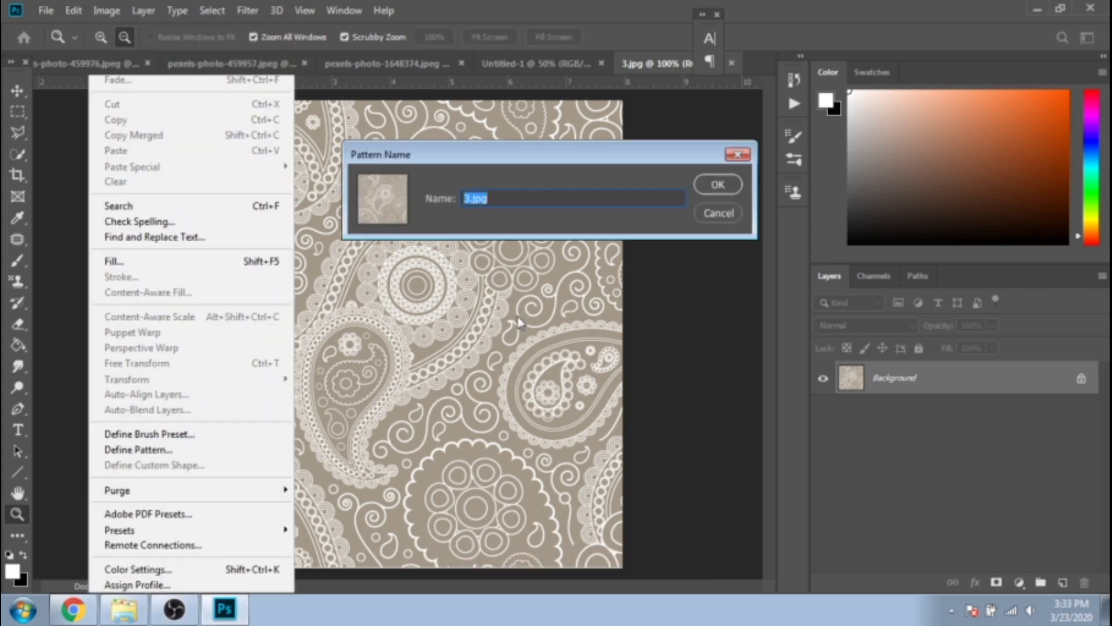
{"action": "left_click", "coordinate": [718, 184]}
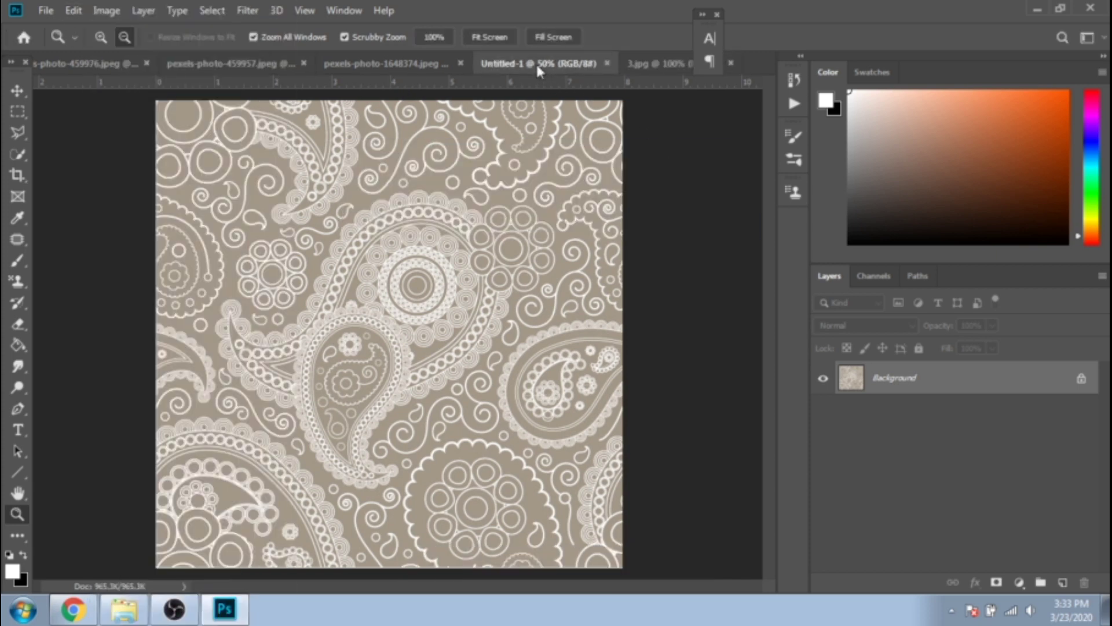
{"action": "left_click", "coordinate": [536, 62]}
Fill the background with peach colour efb79c using the Paint Bucket.
{"action": "left_click", "coordinate": [17, 345]}
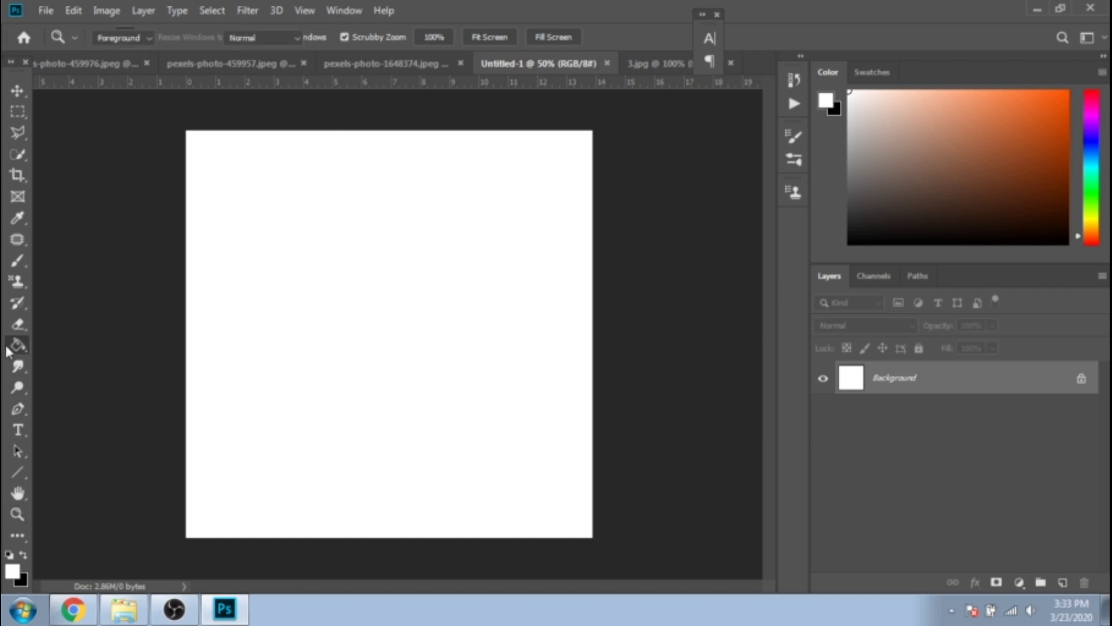
{"action": "left_click", "coordinate": [11, 571]}
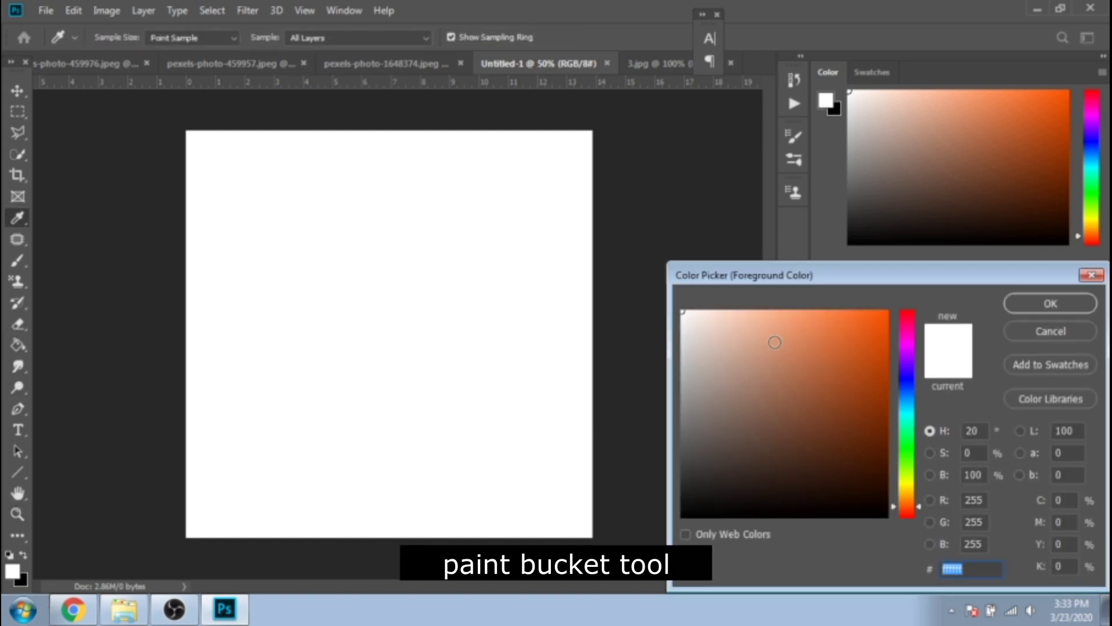
{"action": "left_click", "coordinate": [741, 325]}
{"action": "left_click", "coordinate": [760, 332]}
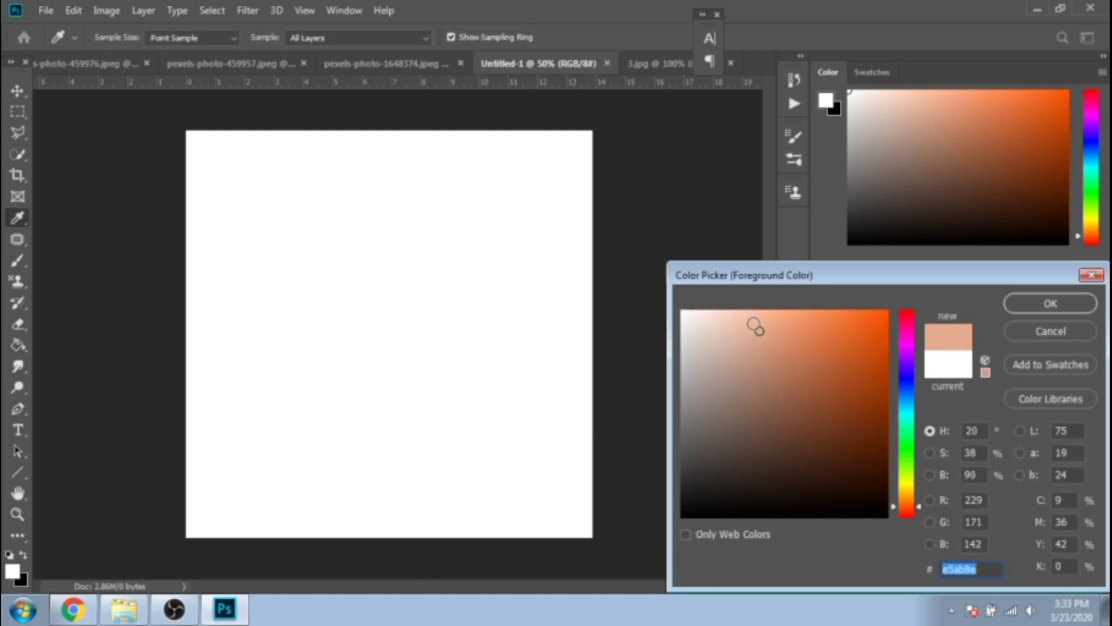
{"action": "left_click", "coordinate": [754, 322]}
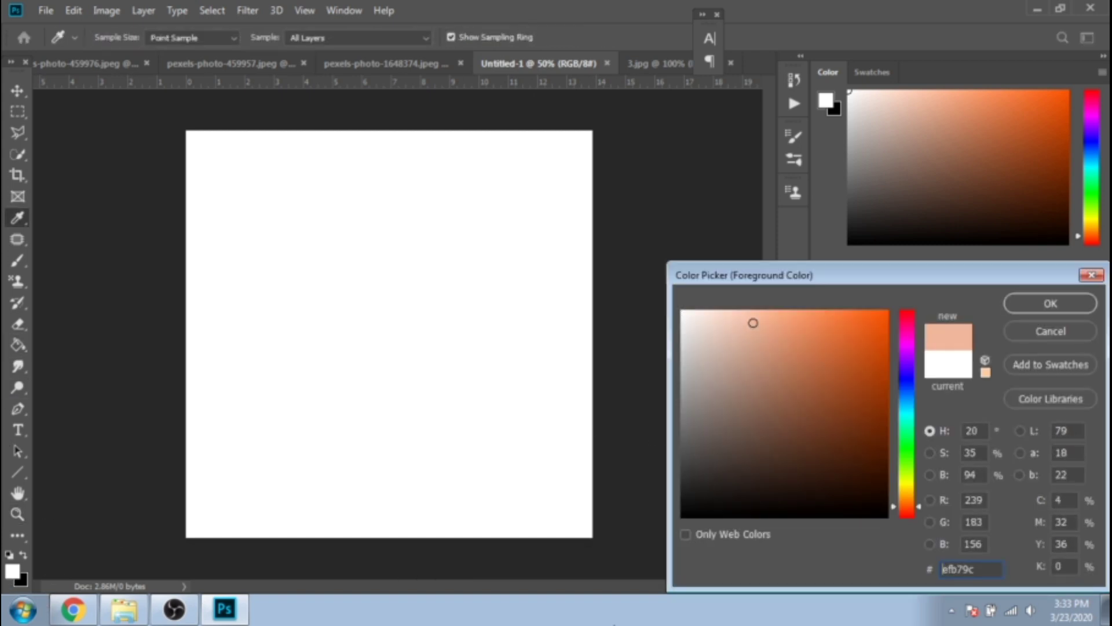
{"action": "left_click", "coordinate": [1031, 302]}
{"action": "left_click", "coordinate": [465, 270]}
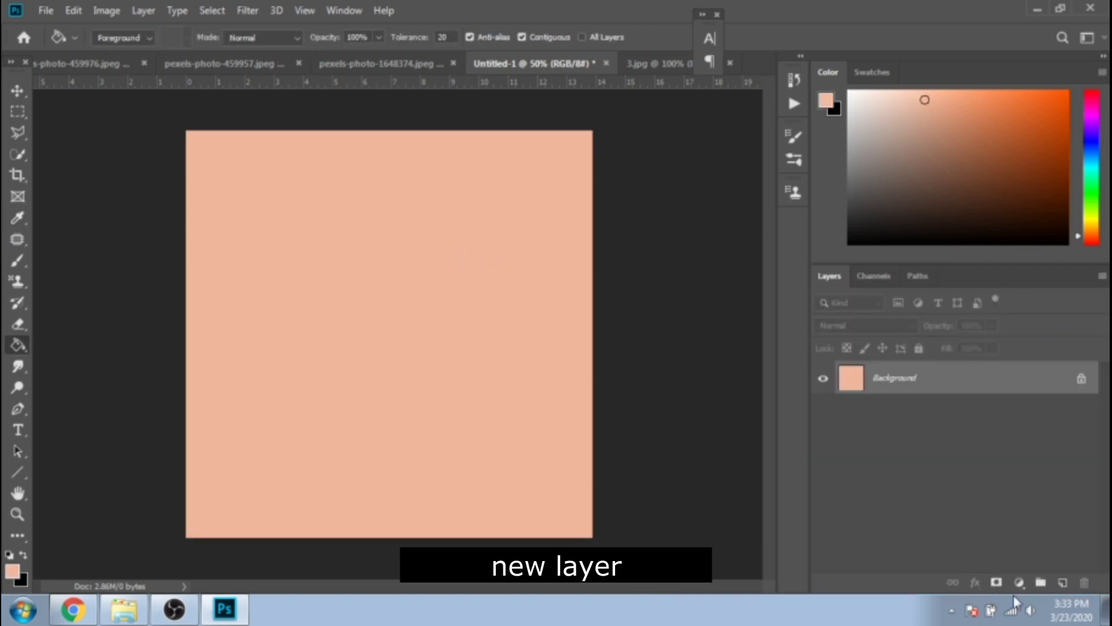
Add Layer 1 and fill it with the 3.jpg paisley pattern.
{"action": "left_click", "coordinate": [1063, 582]}
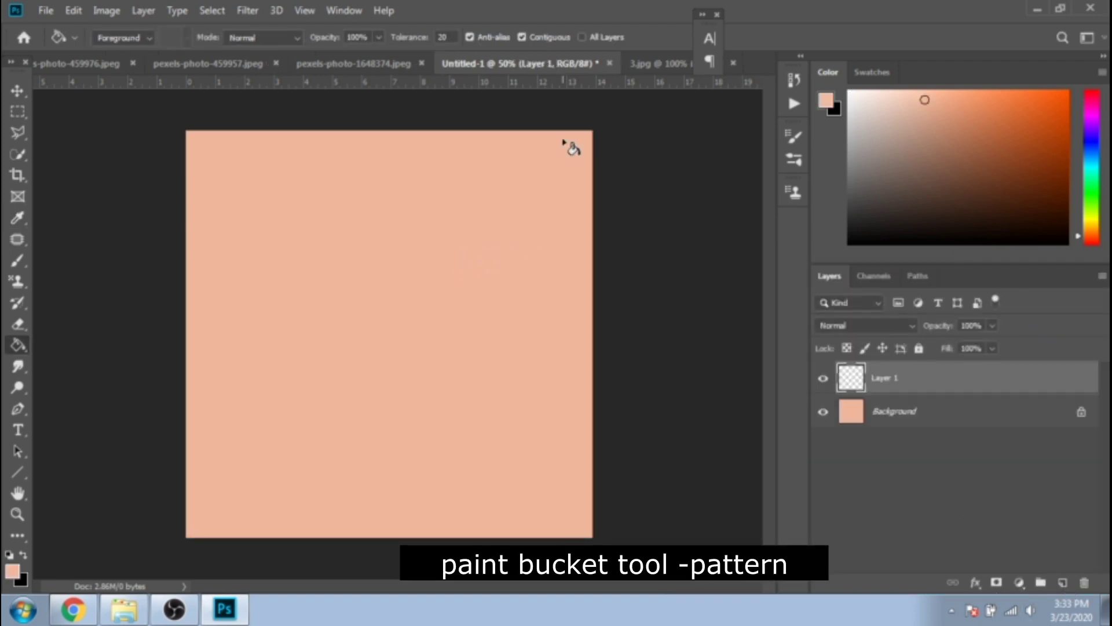
{"action": "left_click", "coordinate": [129, 38]}
{"action": "left_click", "coordinate": [122, 51]}
{"action": "left_click", "coordinate": [170, 38]}
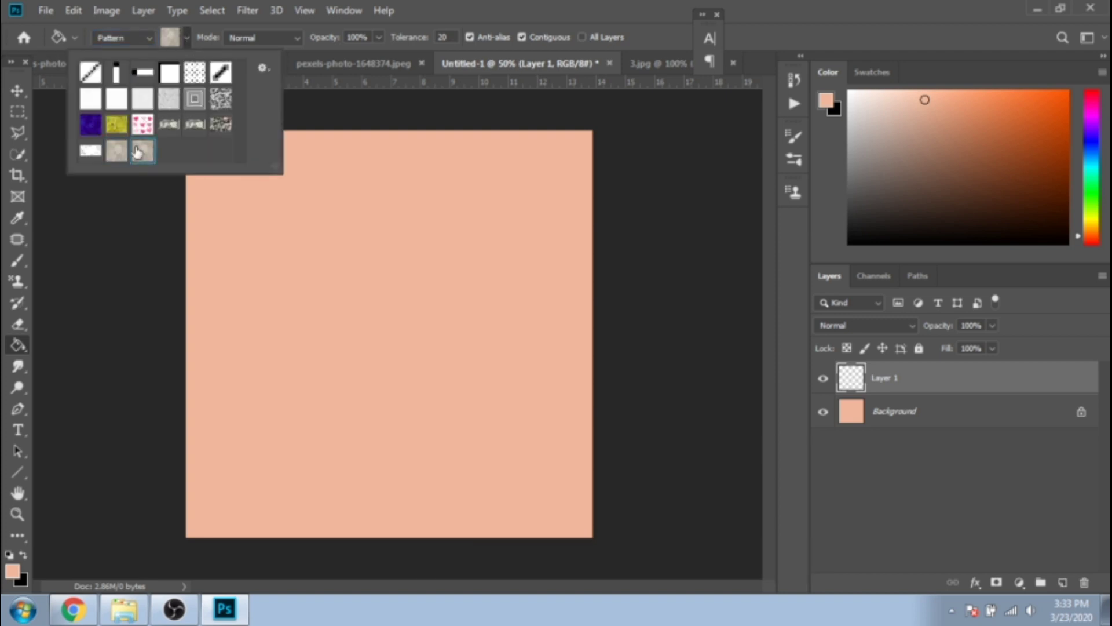
{"action": "left_click", "coordinate": [488, 246]}
{"action": "left_click", "coordinate": [491, 248]}
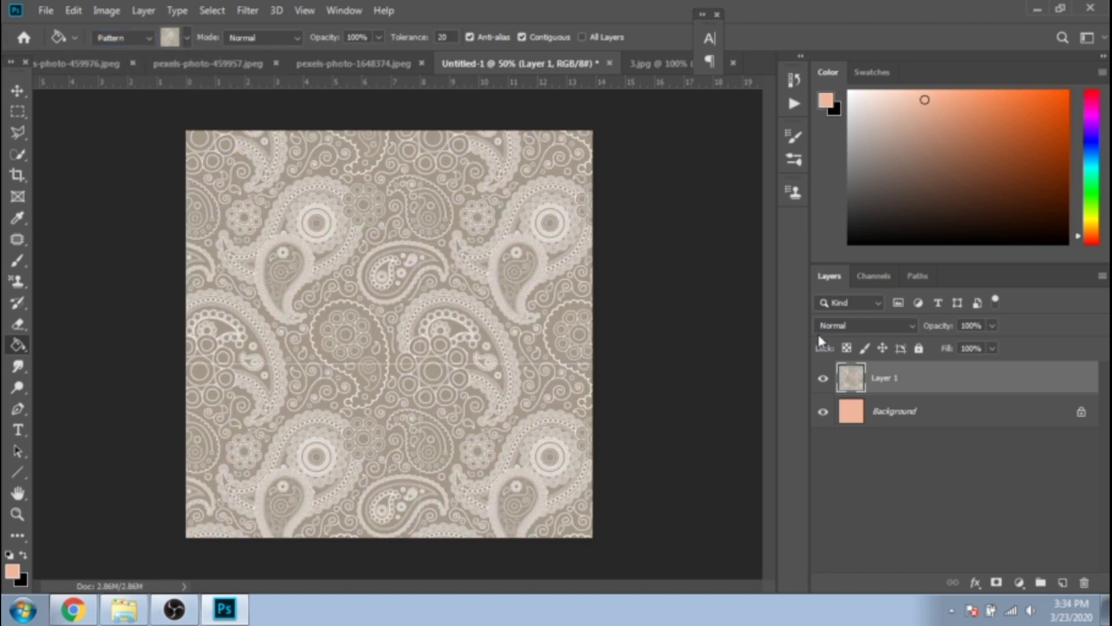
Blend the paisley layer in Color Burn at 24% opacity, then add an empty Layer 2.
{"action": "left_click", "coordinate": [843, 325]}
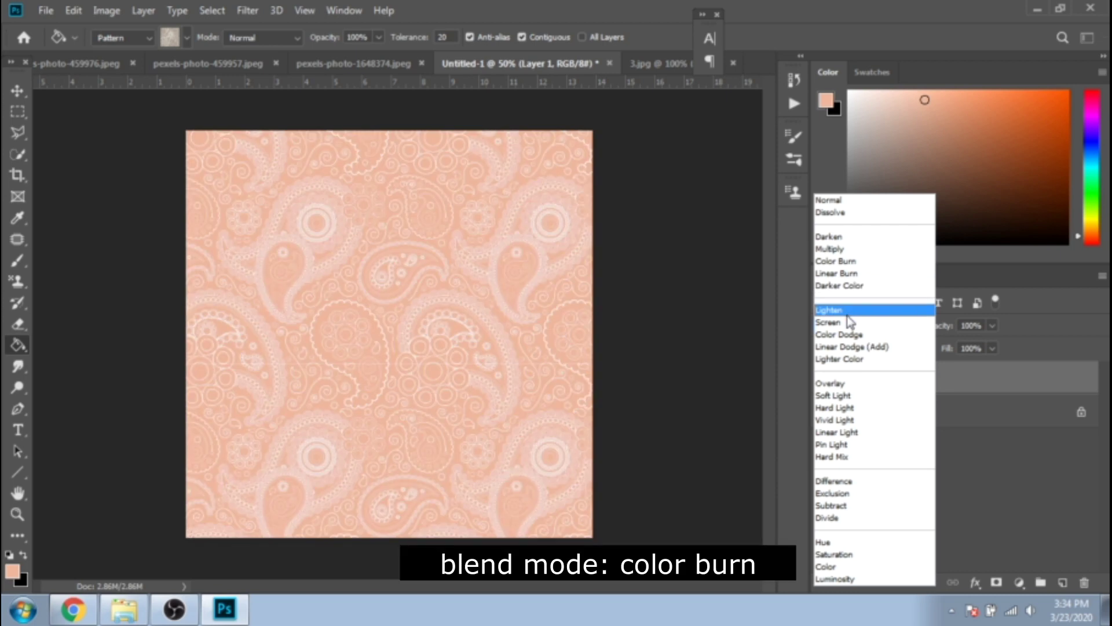
{"action": "left_click", "coordinate": [847, 311]}
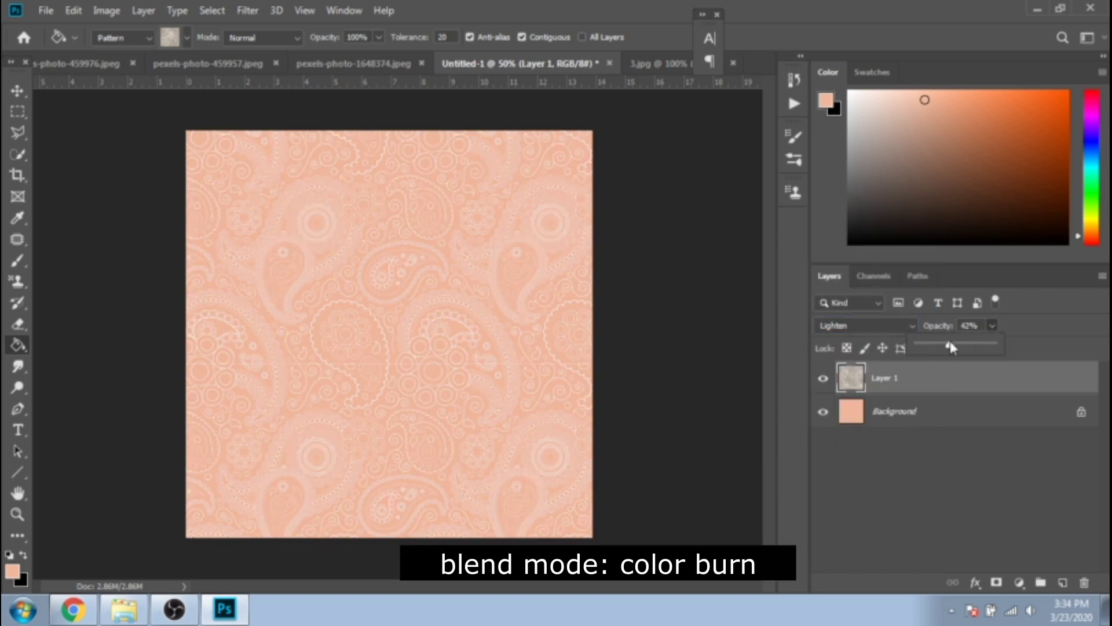
{"action": "left_click", "coordinate": [857, 331]}
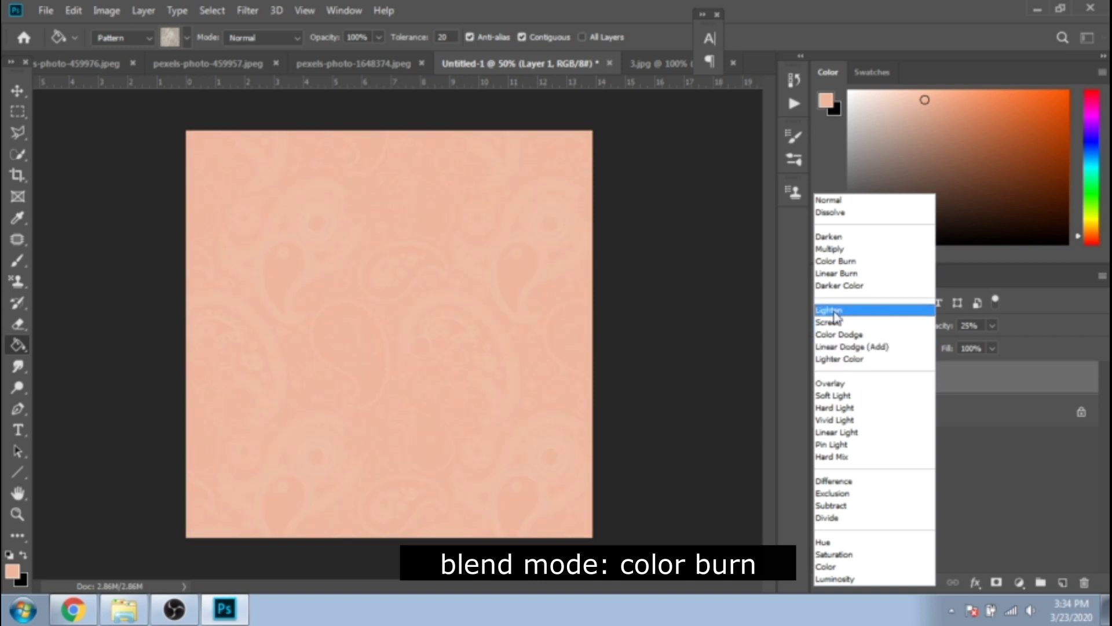
{"action": "left_click", "coordinate": [829, 263]}
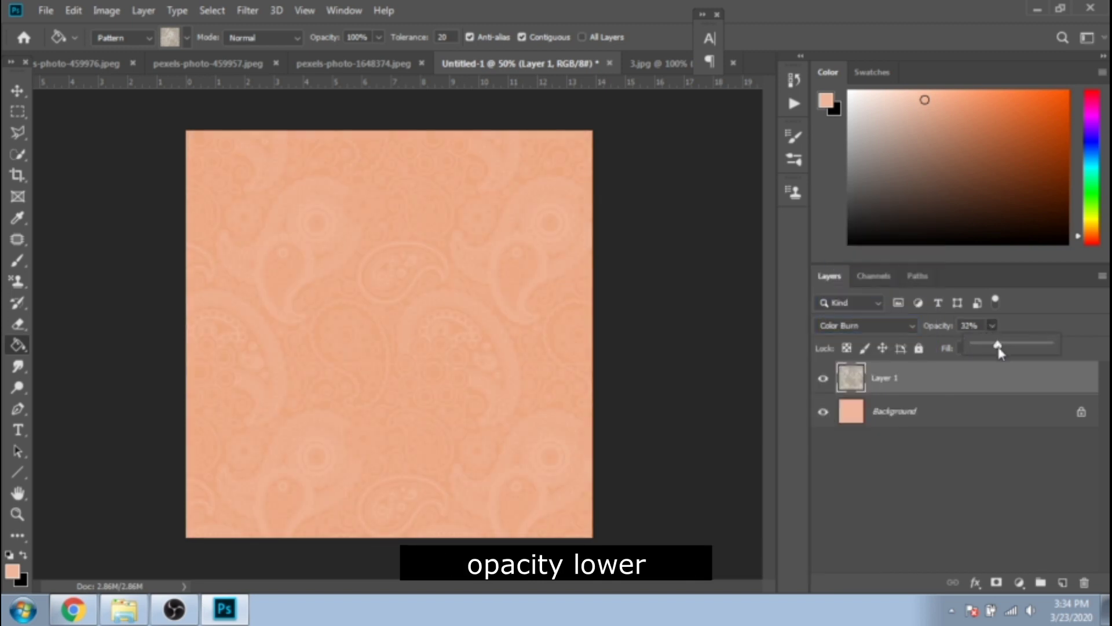
{"action": "left_click", "coordinate": [17, 514]}
{"action": "left_click", "coordinate": [313, 271], "text": "alt"}
{"action": "left_click", "coordinate": [363, 296]}
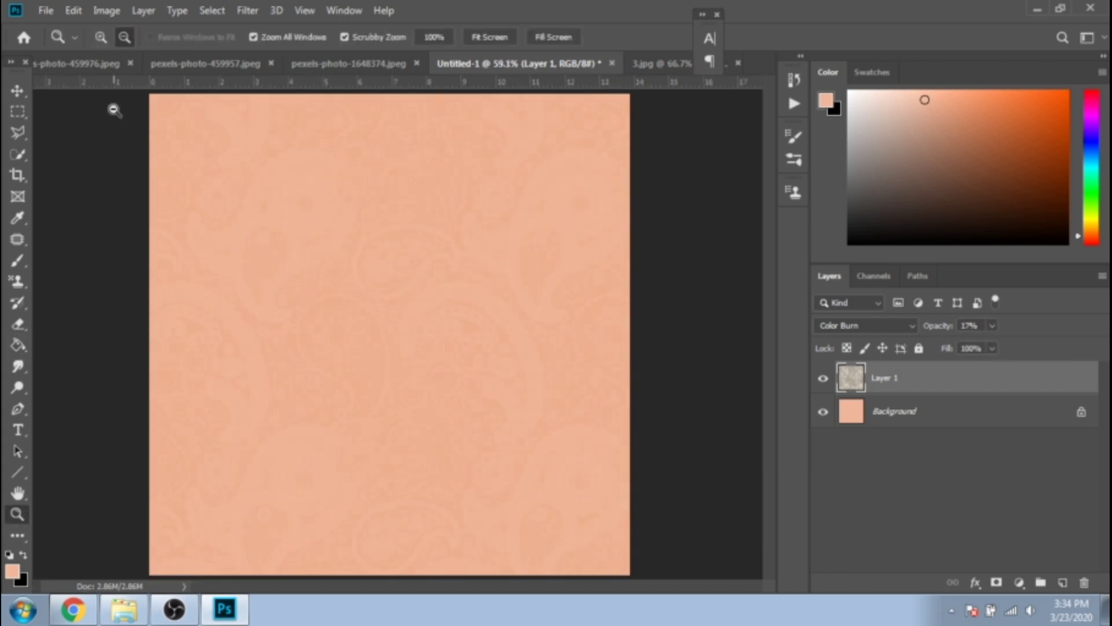
{"action": "left_click", "coordinate": [461, 265]}
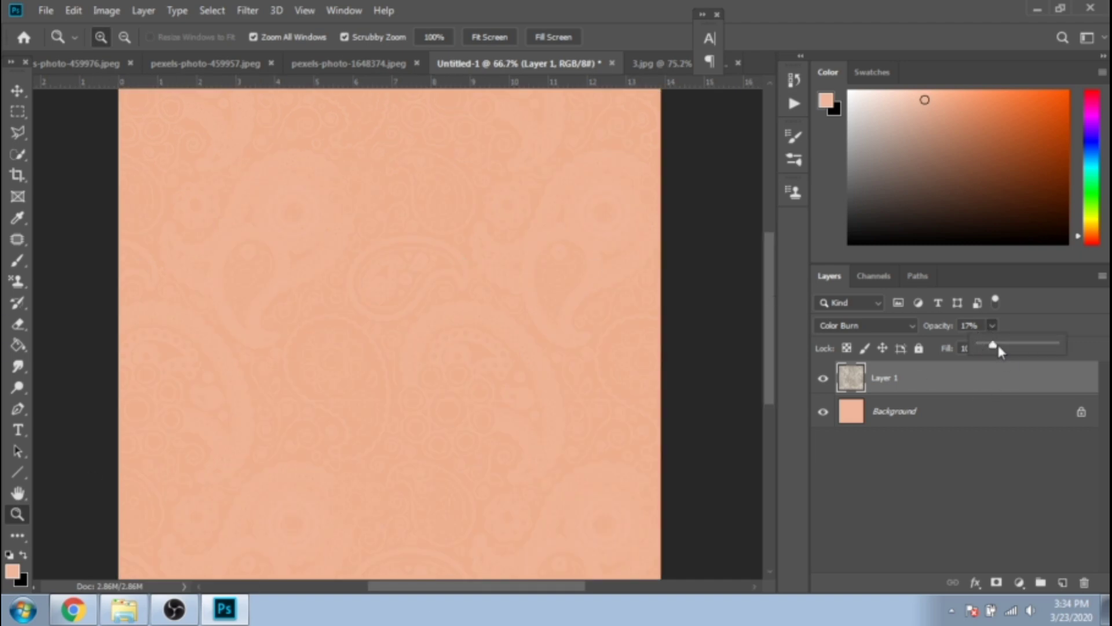
{"action": "left_click_drag", "start_coordinate": [996, 342], "coordinate": [998, 346]}
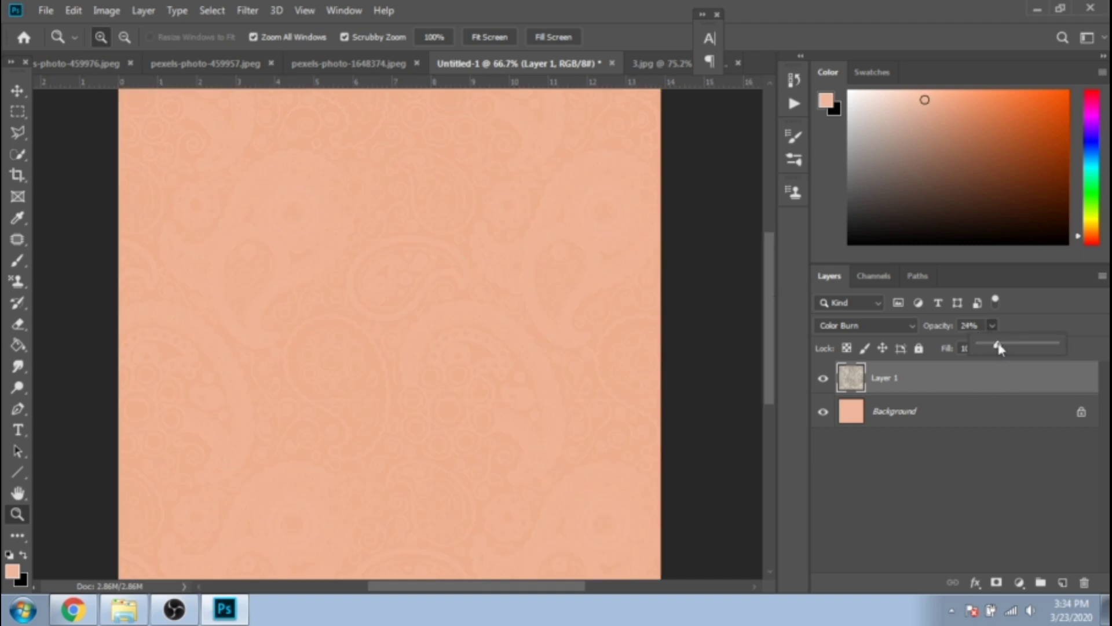
{"action": "right_click", "coordinate": [368, 279]}
{"action": "left_click", "coordinate": [413, 288]}
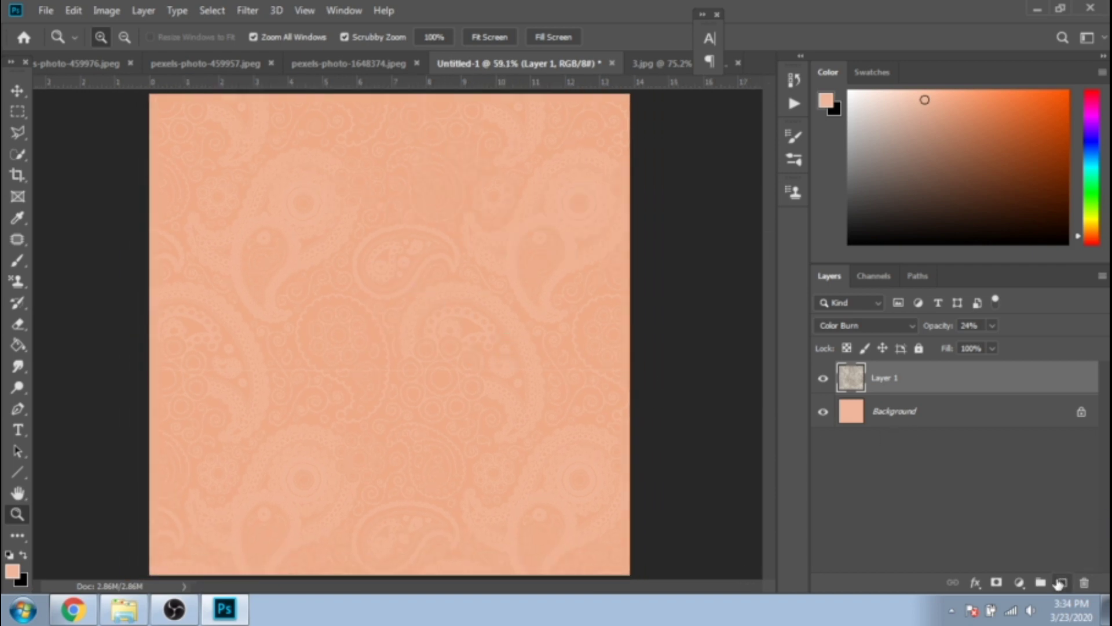
{"action": "left_click", "coordinate": [1061, 582]}
Set the foreground colour to white (ffffff).
{"action": "left_click", "coordinate": [20, 116]}
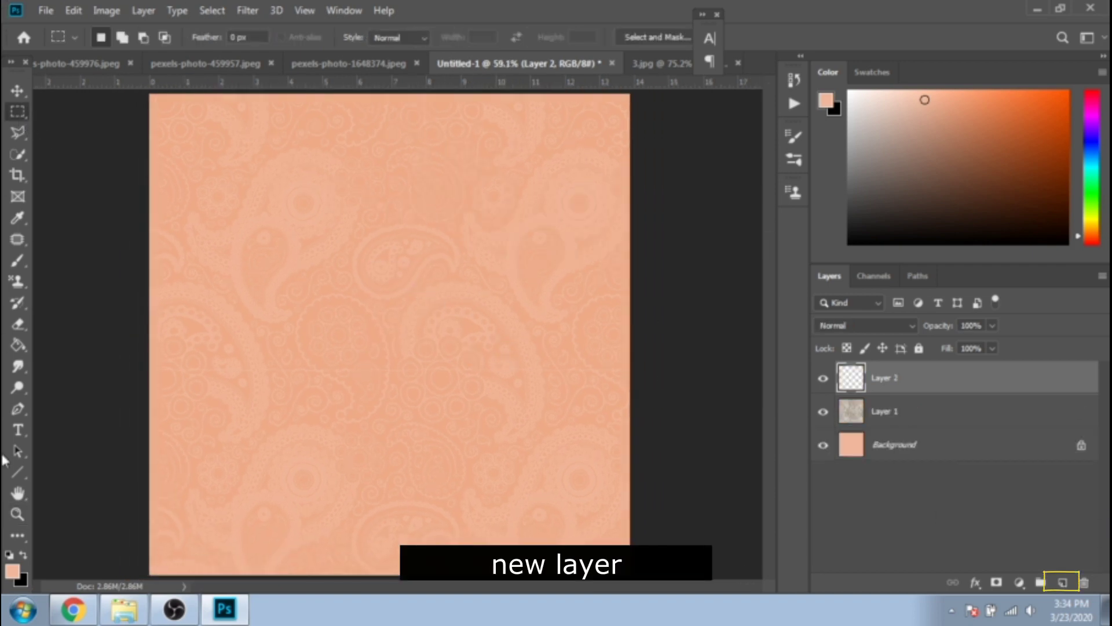
{"action": "left_click", "coordinate": [12, 571]}
{"action": "type", "text": "ffffff"}
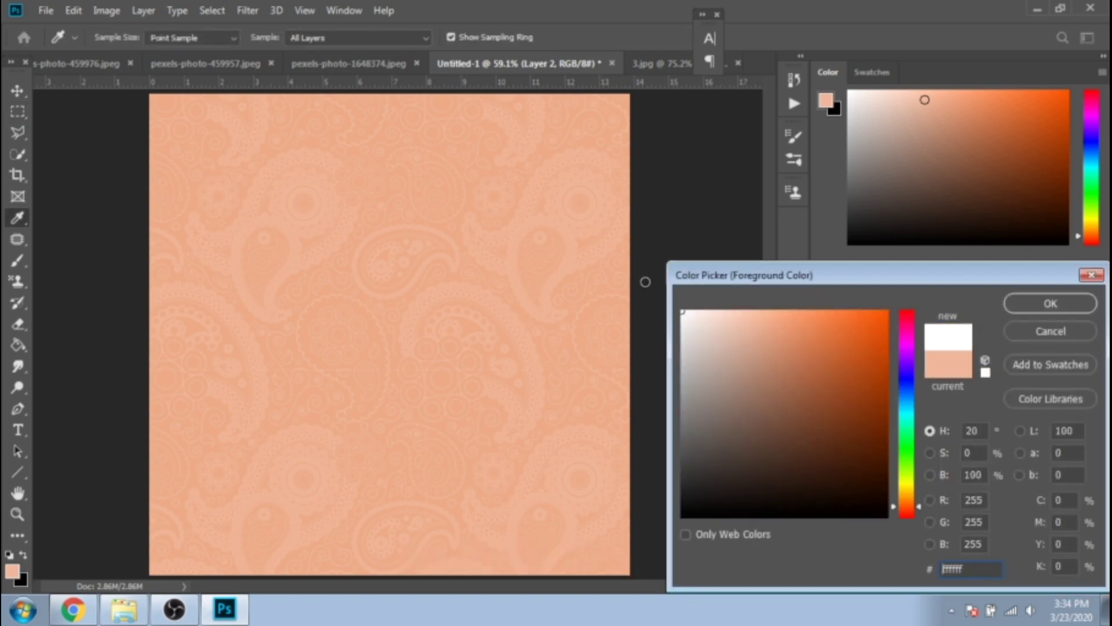
{"action": "left_click", "coordinate": [1050, 303]}
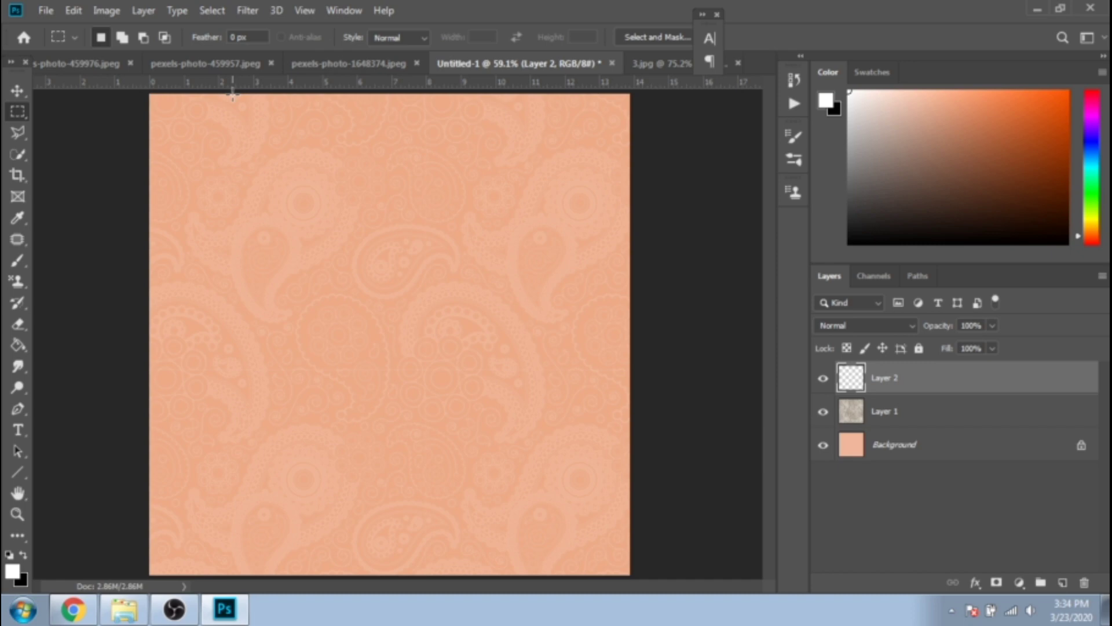
Add a New Guide Layout with 6 columns and 2 rows.
{"action": "left_click", "coordinate": [302, 10]}
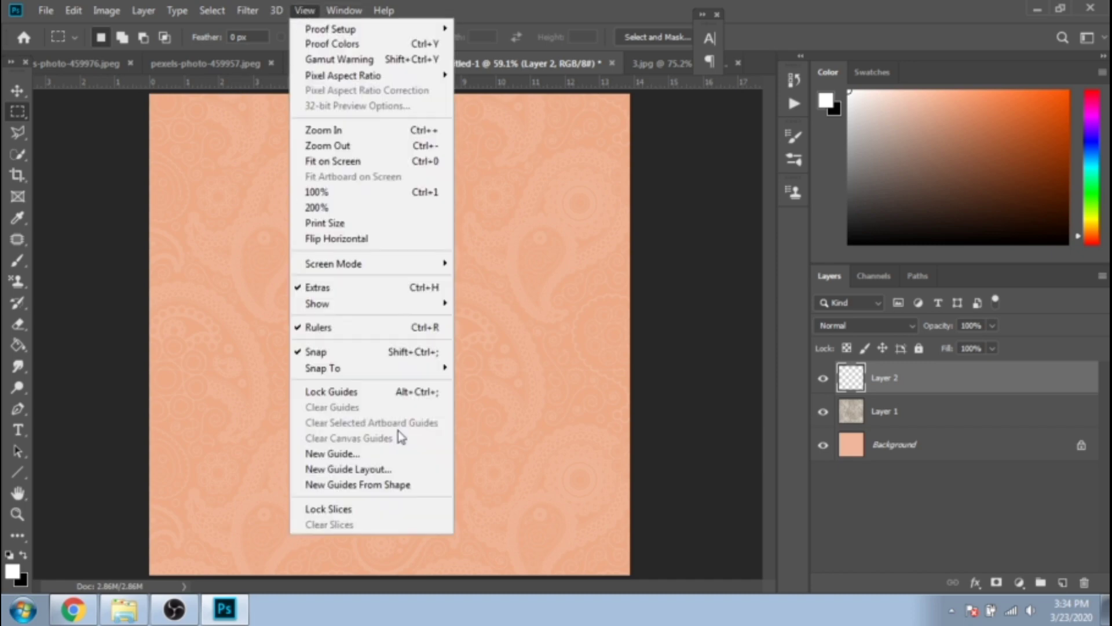
{"action": "left_click", "coordinate": [382, 470]}
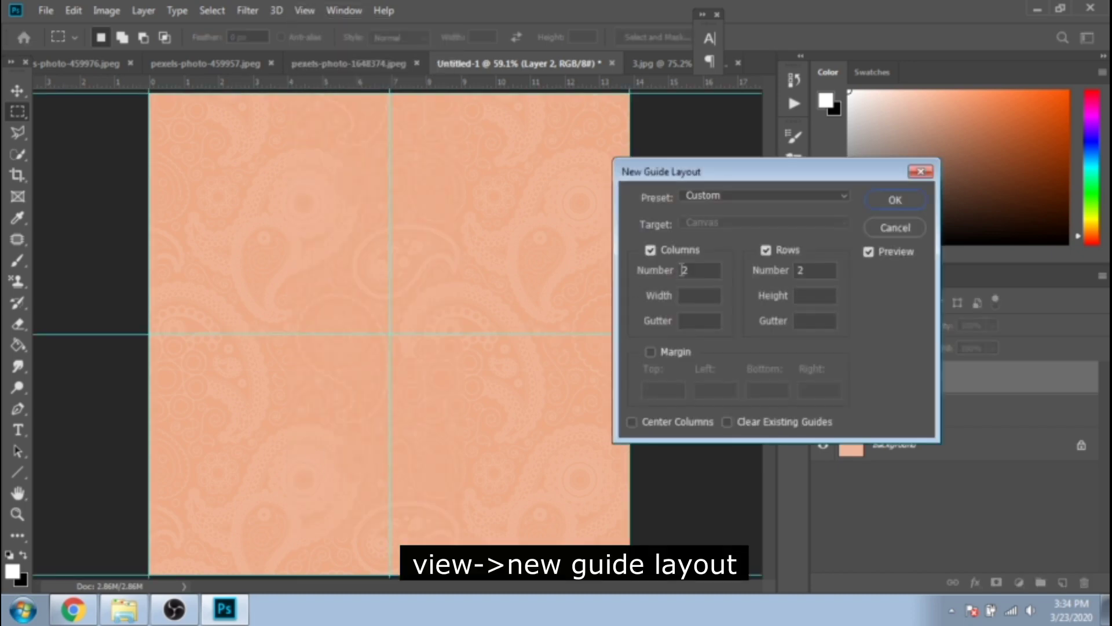
{"action": "double_click", "coordinate": [690, 272]}
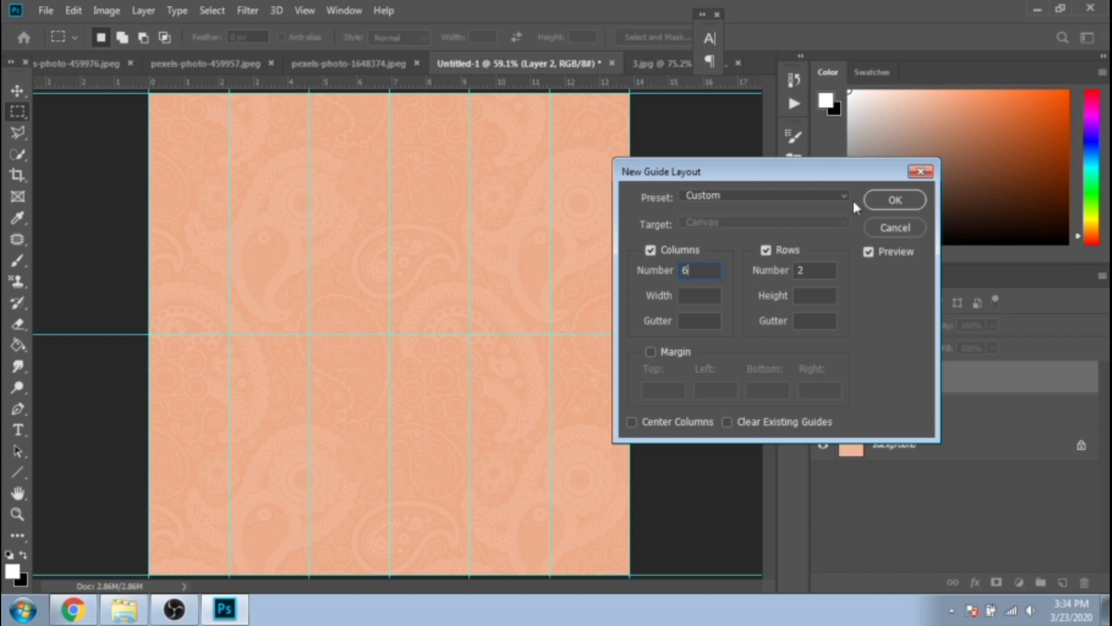
{"action": "left_click", "coordinate": [892, 201]}
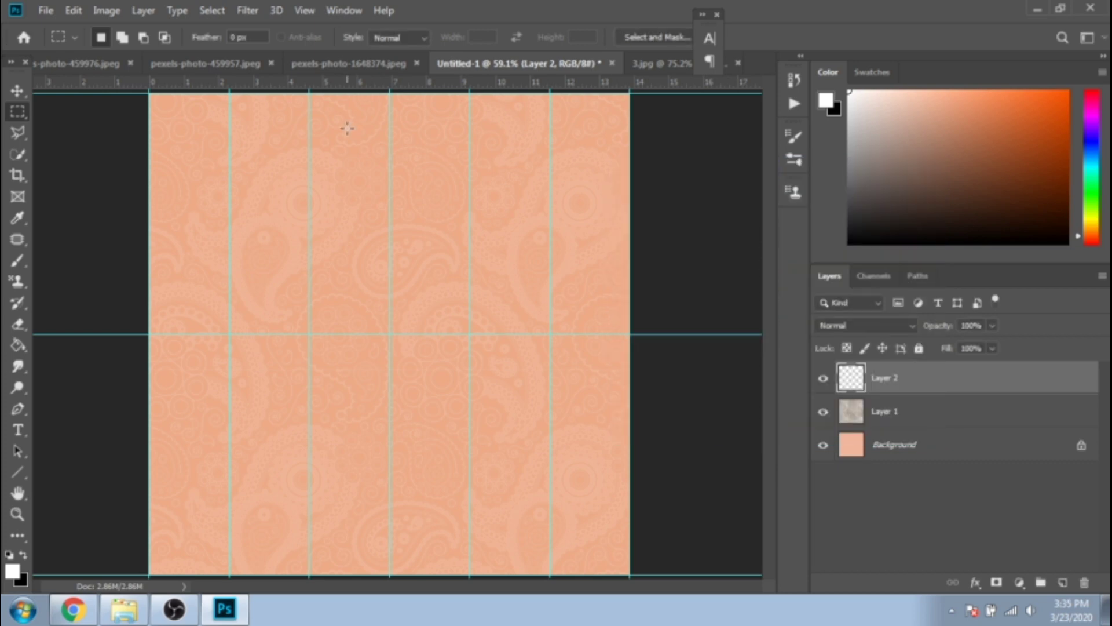
Fill a rectangle over the upper half of the middle four columns with white.
{"action": "mouse_move", "coordinate": [492, 309]}
{"action": "left_mouse_down"}
{"action": "mouse_move", "coordinate": [550, 334]}
{"action": "mouse_move", "coordinate": [513, 329]}
{"action": "left_mouse_up"}
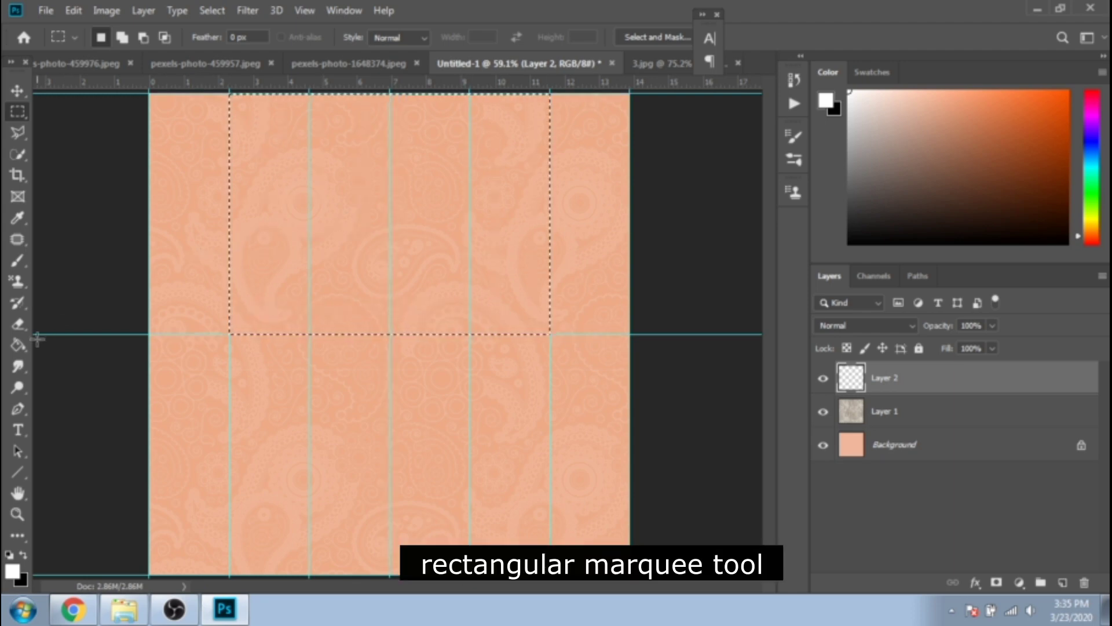
{"action": "key", "text": "g"}
{"action": "left_click", "coordinate": [405, 211]}
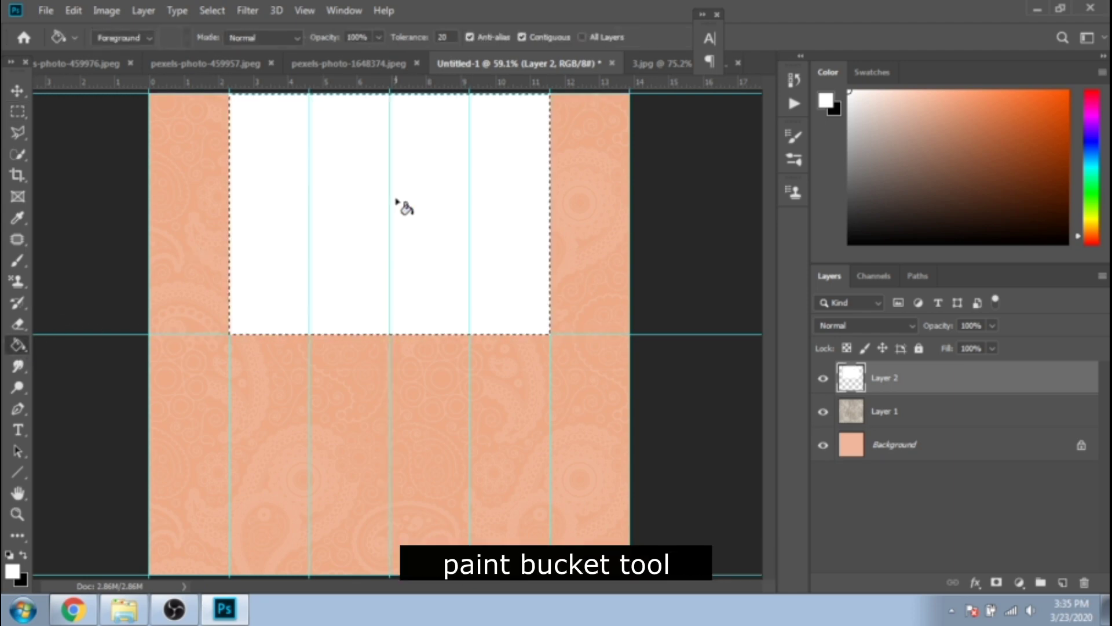
{"action": "left_click", "coordinate": [18, 113]}
{"action": "left_click", "coordinate": [67, 129]}
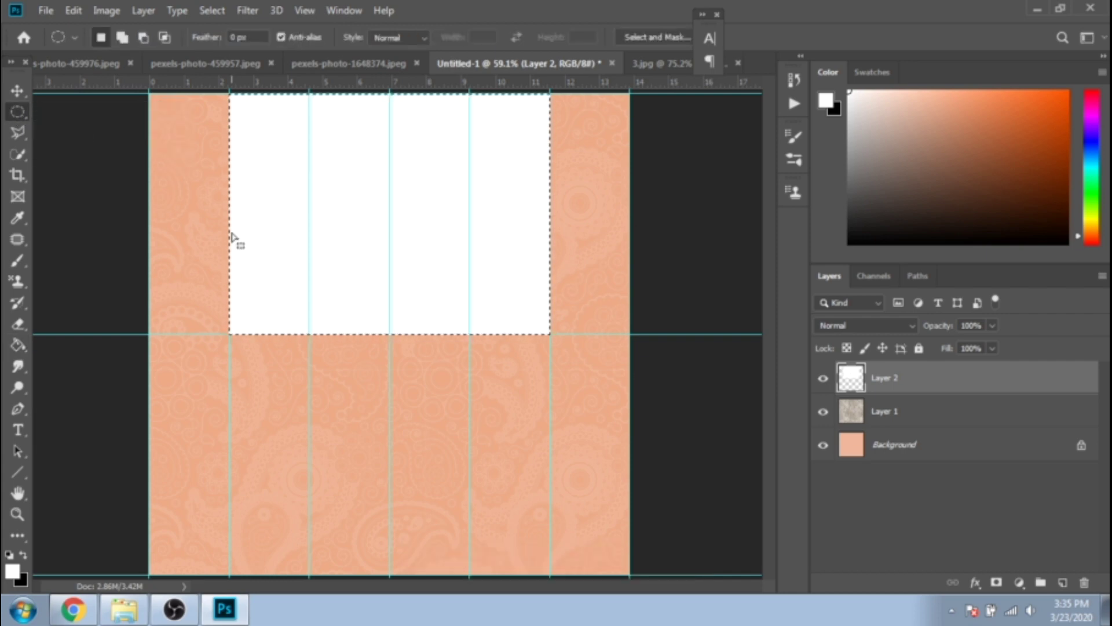
{"action": "right_click", "coordinate": [285, 248]}
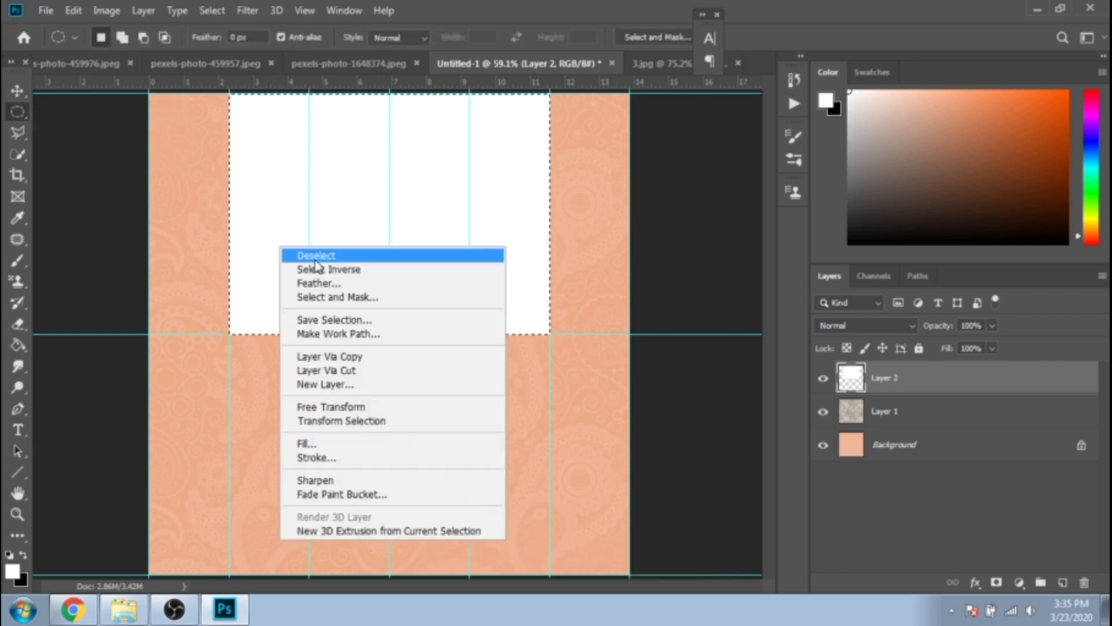
{"action": "left_click", "coordinate": [300, 257]}
On a new layer, fill a circular selection white to round the rectangle's bottom.
{"action": "key", "text": "ctrl+shift+alt+n"}
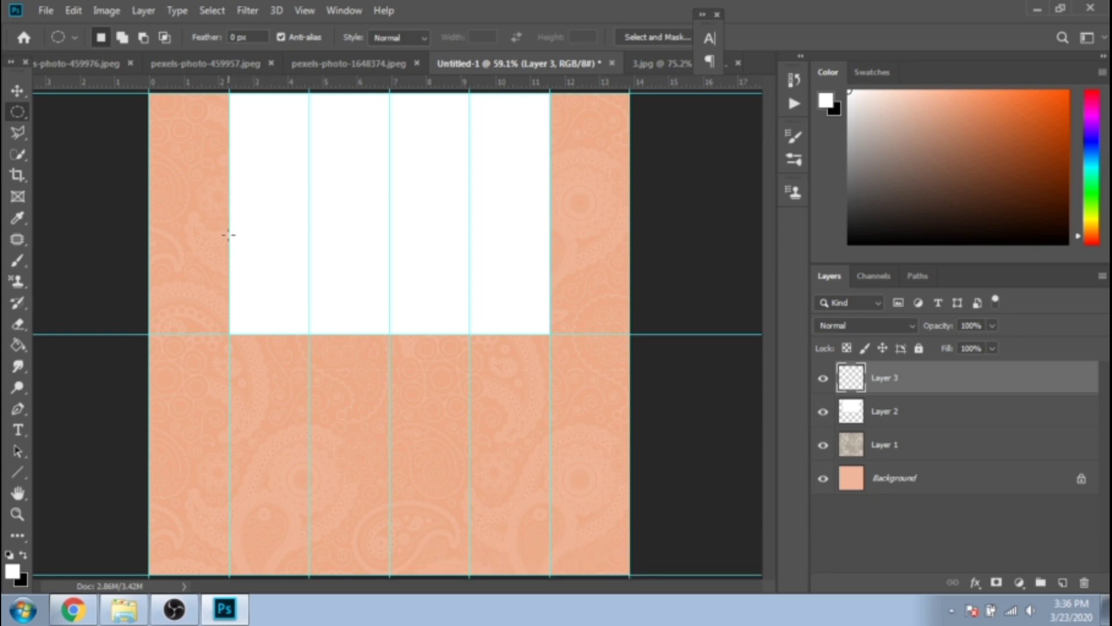
{"action": "left_click_drag", "start_coordinate": [229, 234], "coordinate": [550, 565]}
{"action": "left_click_drag", "start_coordinate": [502, 326], "coordinate": [444, 217]}
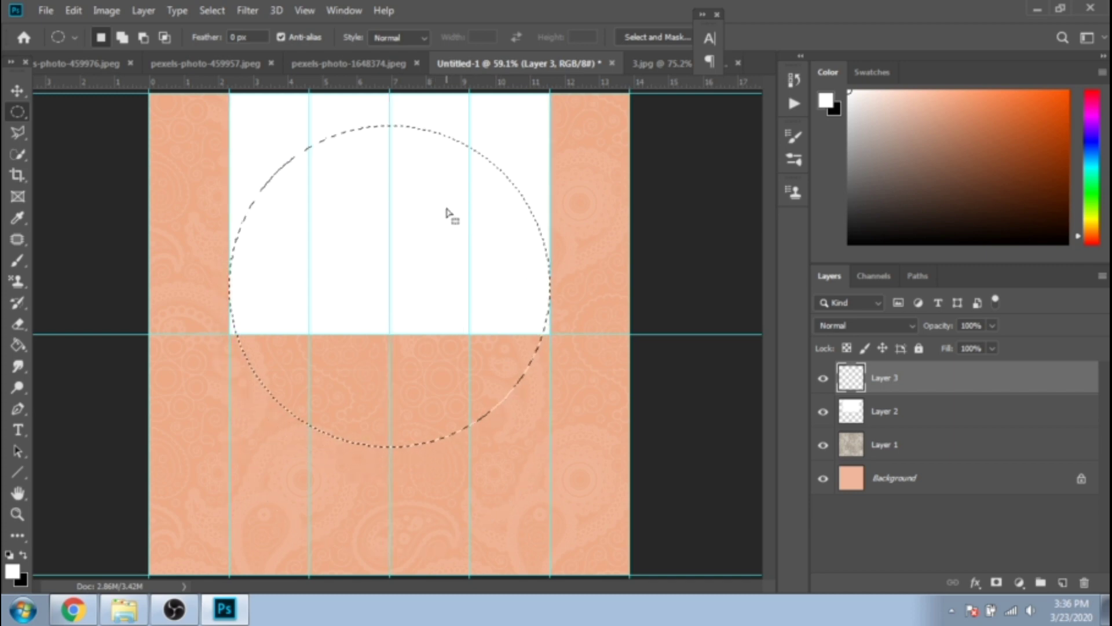
{"action": "left_click_drag", "start_coordinate": [406, 255], "coordinate": [405, 284]}
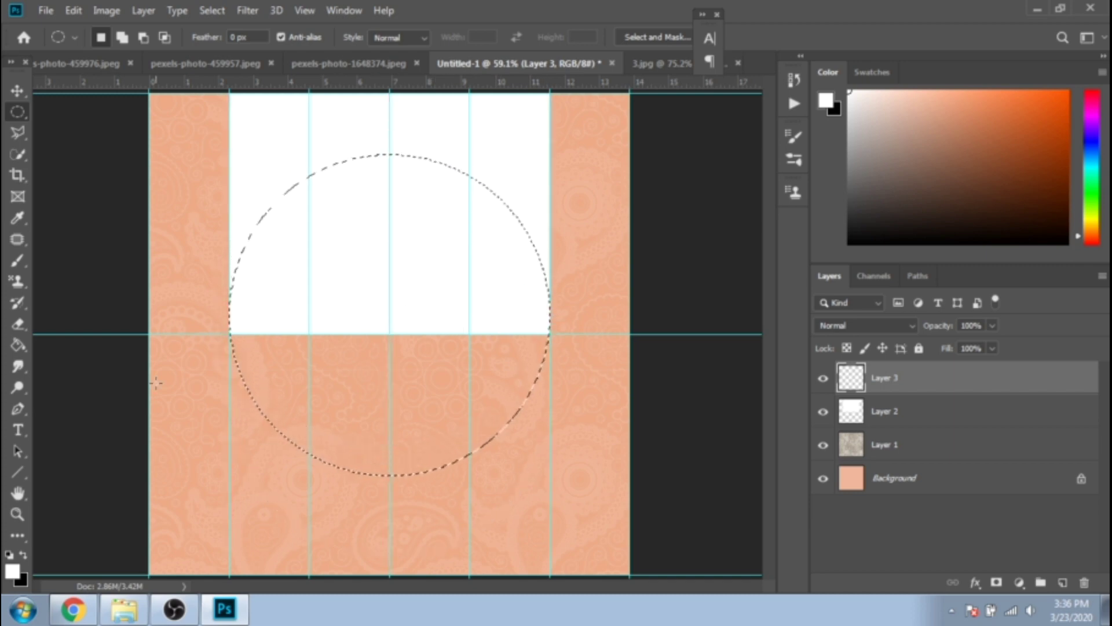
{"action": "key", "text": "g"}
{"action": "left_click", "coordinate": [404, 361]}
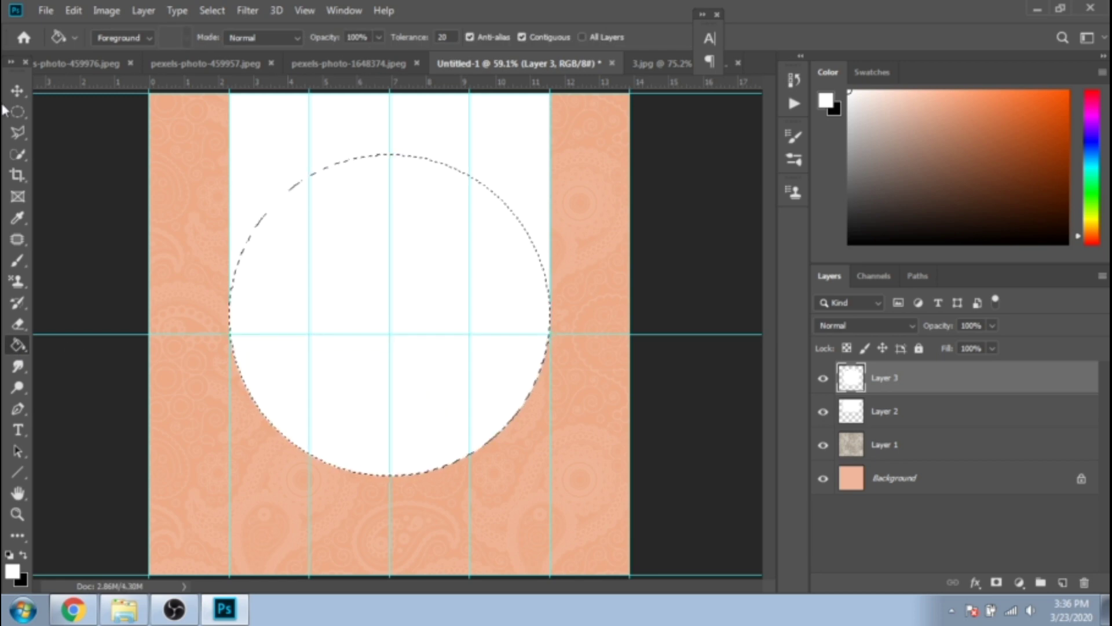
{"action": "key", "text": "ctrl+d"}
{"action": "left_click_drag", "start_coordinate": [17, 471], "coordinate": [92, 501]}
{"action": "left_click", "coordinate": [92, 501]}
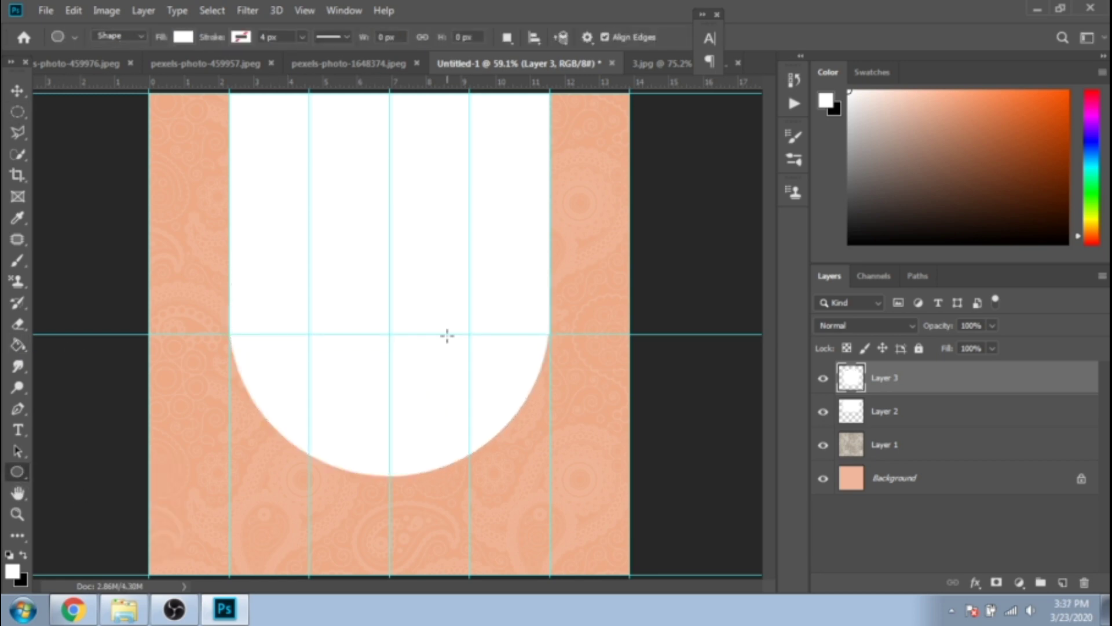
Draw a black ellipse shape, centre it in the arch, and scale it proportionally to 110%.
{"action": "left_click", "coordinate": [24, 555]}
{"action": "left_click_drag", "start_coordinate": [280, 214], "coordinate": [518, 452]}
{"action": "key", "text": "v"}
{"action": "mouse_move", "coordinate": [375, 295]}
{"action": "left_mouse_down"}
{"action": "mouse_move", "coordinate": [357, 279]}
{"action": "mouse_move", "coordinate": [368, 278]}
{"action": "left_mouse_up"}
{"action": "key", "text": "ctrl+t"}
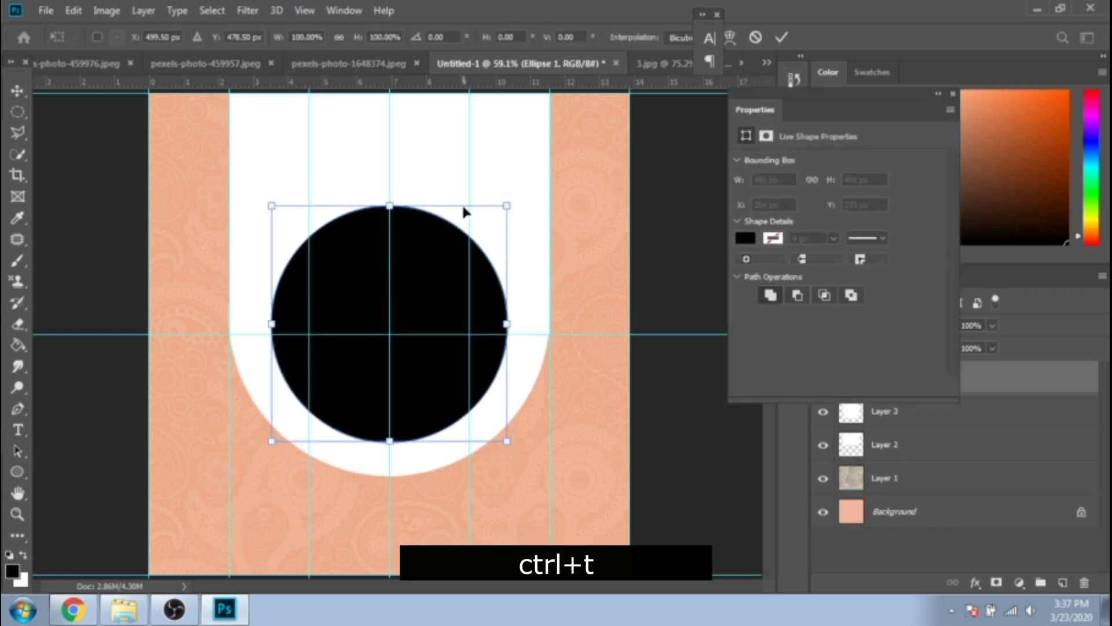
{"action": "left_click", "coordinate": [337, 37]}
{"action": "type", "text": "110"}
{"action": "key", "text": "Return"}
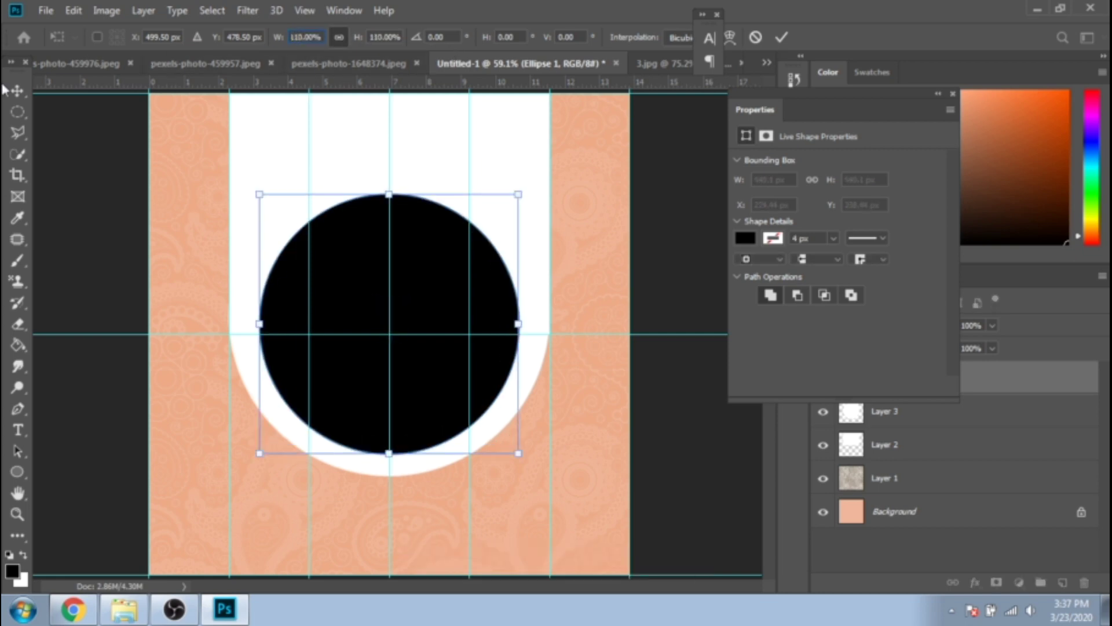
{"action": "key", "text": "Return"}
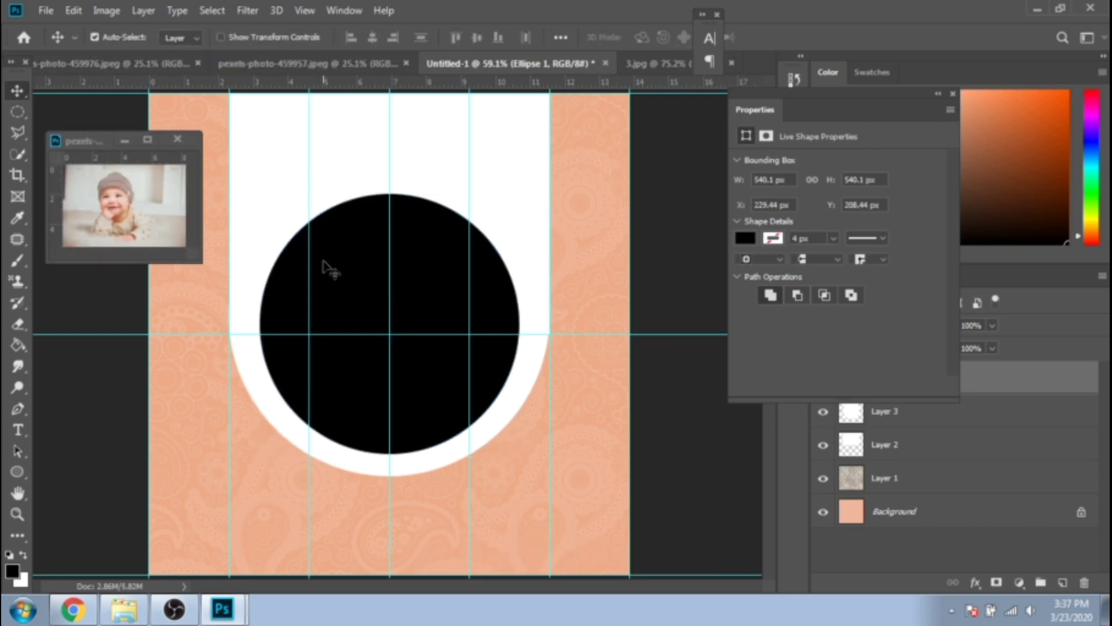
Resize the striped-hat baby photo to 650 px high.
{"action": "left_click", "coordinate": [144, 209]}
{"action": "key", "text": "ctrl+0"}
{"action": "left_click", "coordinate": [106, 11]}
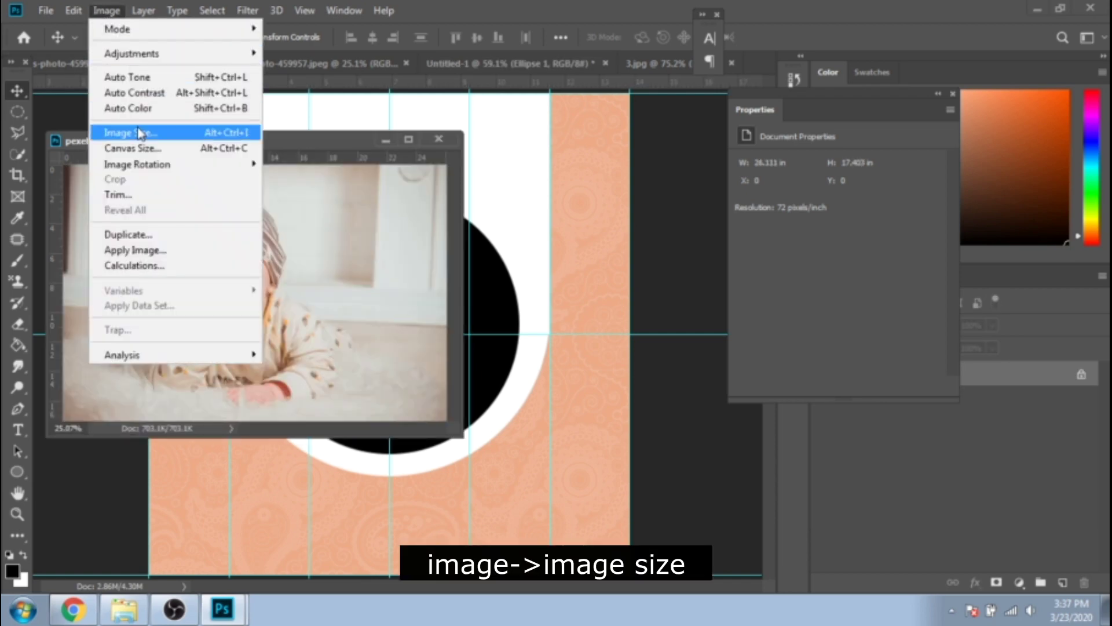
{"action": "left_click", "coordinate": [139, 134]}
{"action": "type", "text": "650"}
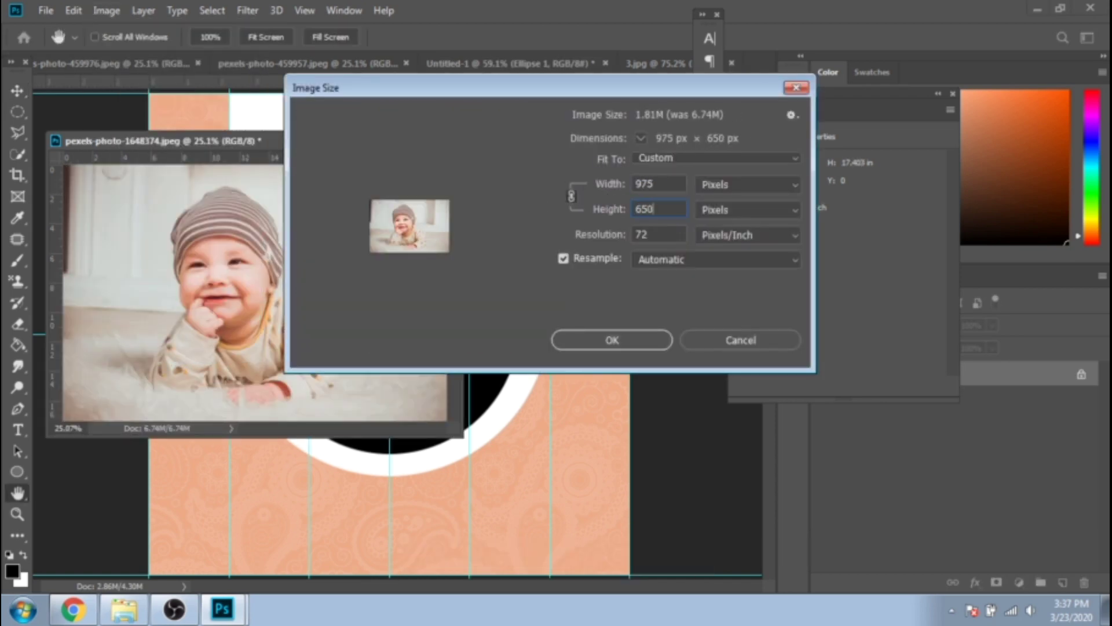
{"action": "key", "text": "Return"}
Drag the baby photo into Untitled-1 and clip it into the black circle.
{"action": "left_click_drag", "start_coordinate": [183, 201], "coordinate": [476, 263]}
{"action": "left_click", "coordinate": [200, 142]}
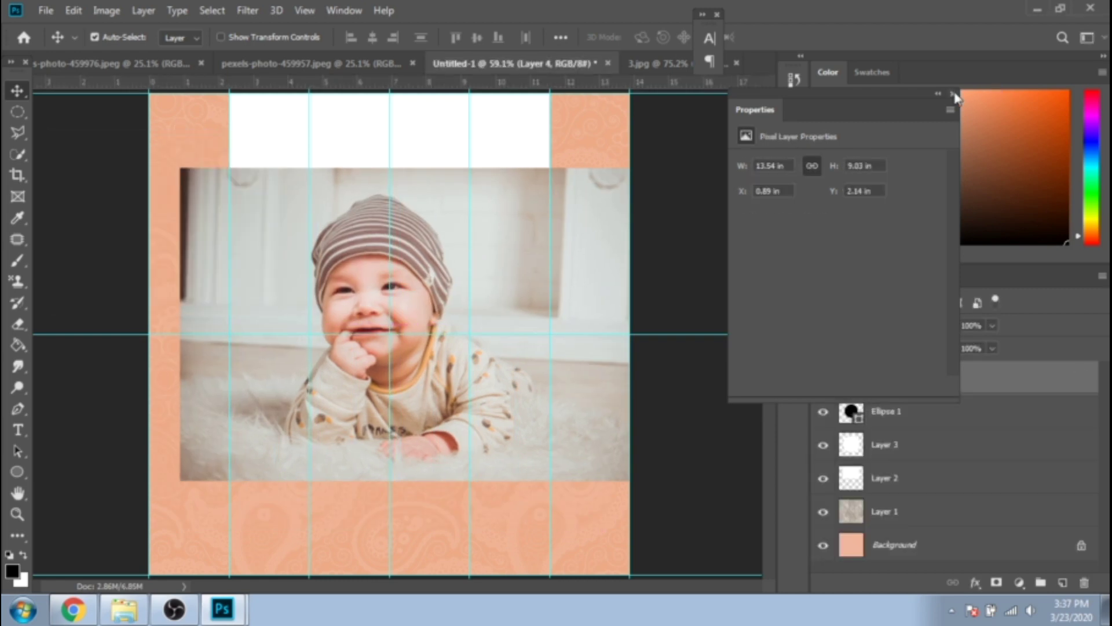
{"action": "left_click", "coordinate": [953, 95]}
{"action": "right_click", "coordinate": [895, 373]}
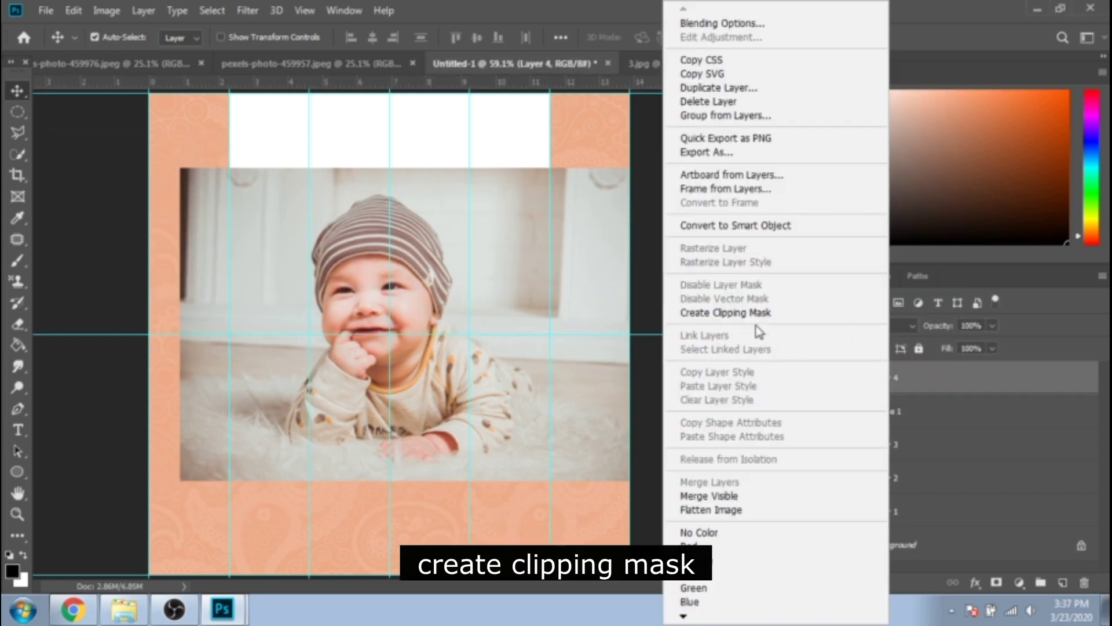
{"action": "left_click", "coordinate": [753, 313]}
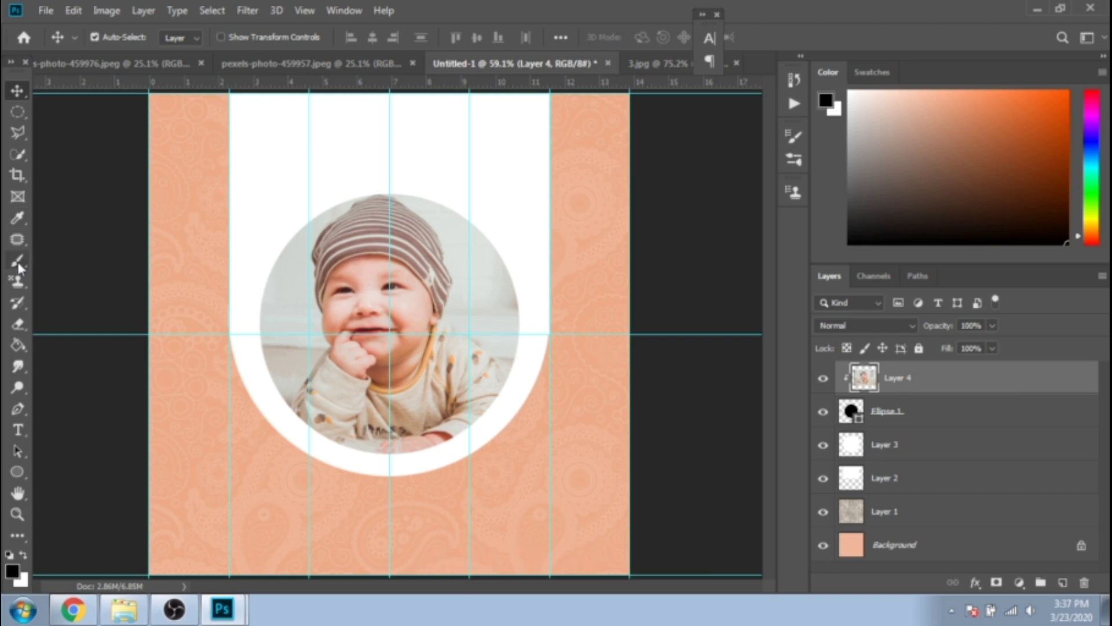
Add a 'Trust me' title in Cellest at 72 pt above the photo circle.
{"action": "left_click", "coordinate": [18, 430]}
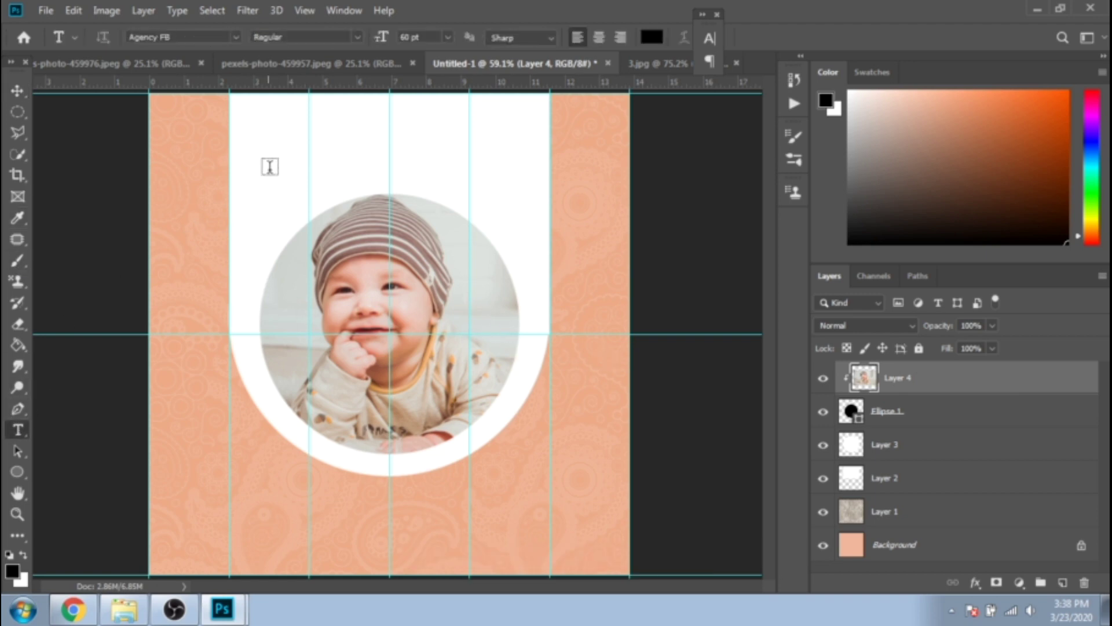
{"action": "left_click", "coordinate": [280, 155]}
{"action": "type", "text": "Trust me"}
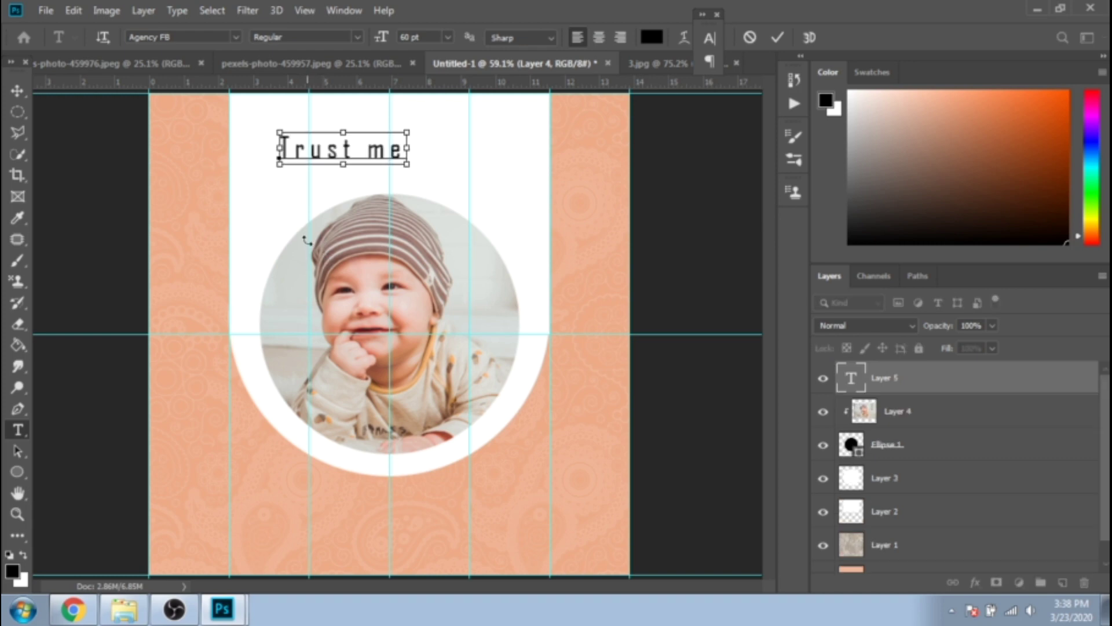
{"action": "key", "text": "ctrl+a"}
{"action": "left_click", "coordinate": [235, 37]}
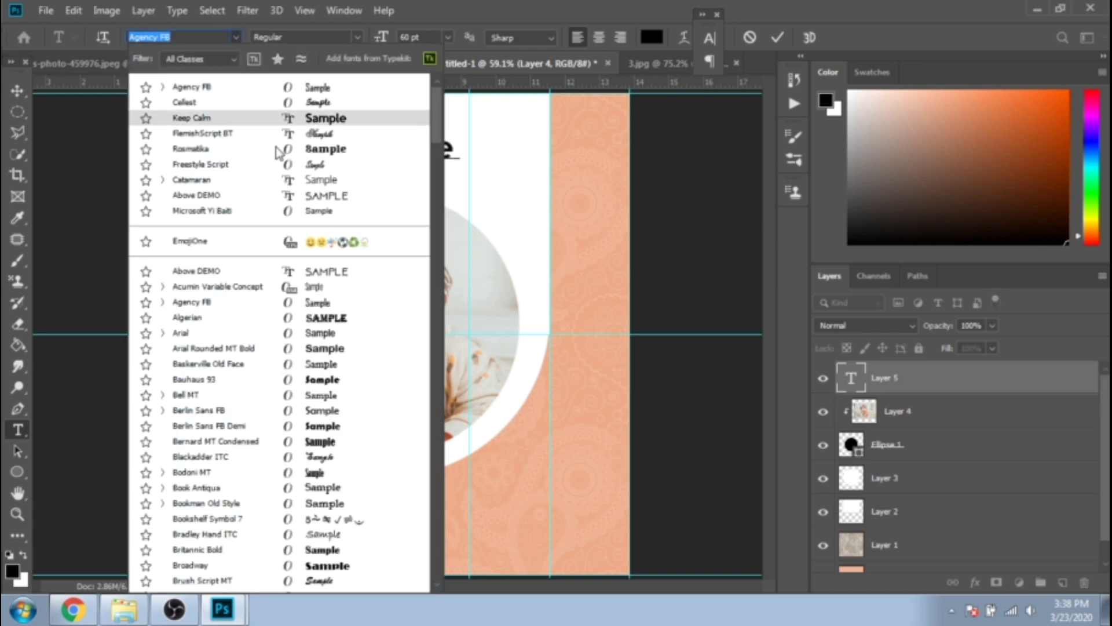
{"action": "left_click", "coordinate": [255, 103]}
{"action": "left_click", "coordinate": [448, 37]}
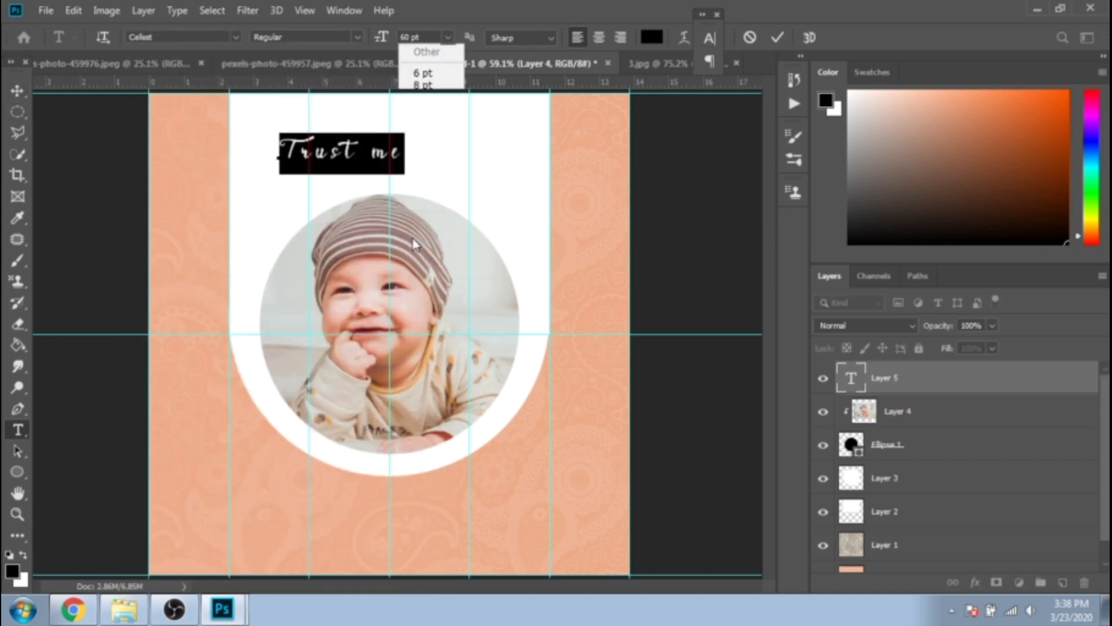
{"action": "left_click", "coordinate": [421, 244]}
{"action": "left_click", "coordinate": [18, 90]}
{"action": "left_click_drag", "start_coordinate": [358, 158], "coordinate": [338, 147]}
Add a 36 pt 'for the best photos' subtitle and move it under the title.
{"action": "left_click", "coordinate": [22, 433]}
{"action": "left_click", "coordinate": [322, 214]}
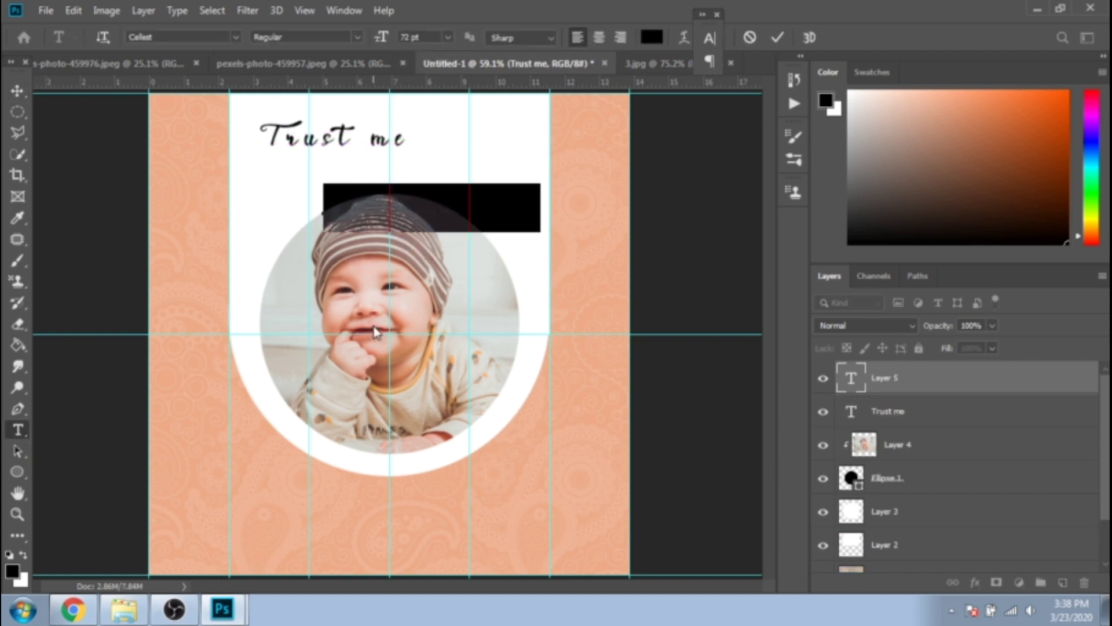
{"action": "type", "text": "for best"}
{"action": "key", "text": "BackSpace"}
{"action": "key", "text": "BackSpace"}
{"action": "key", "text": "BackSpace"}
{"action": "key", "text": "BackSpace"}
{"action": "type", "text": "t"}
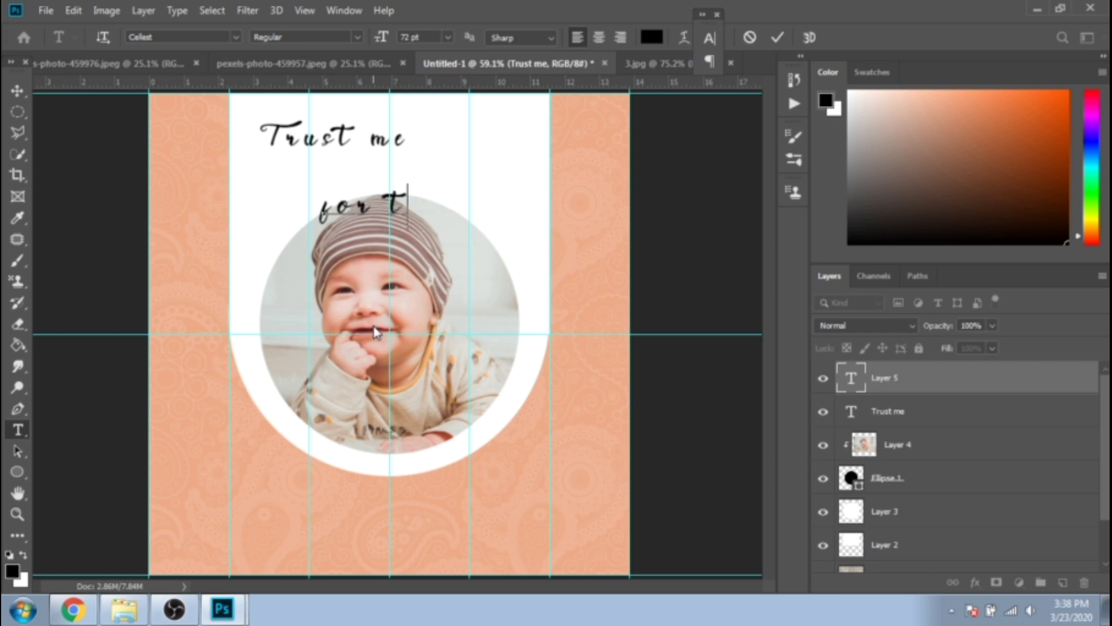
{"action": "type", "text": "he best photos"}
{"action": "key", "text": "ctrl+a"}
{"action": "left_click", "coordinate": [448, 37]}
{"action": "left_click", "coordinate": [439, 198]}
{"action": "left_click", "coordinate": [17, 91]}
{"action": "left_click_drag", "start_coordinate": [190, 305], "coordinate": [211, 258]}
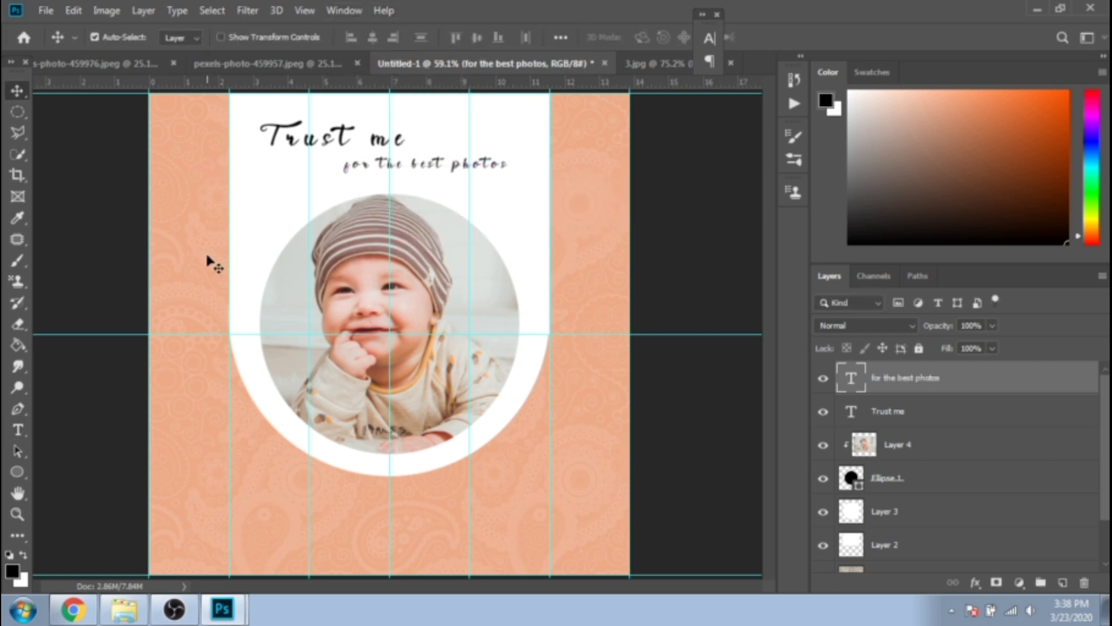
Enlarge the subtitle to 48 pt and nudge it into place under the title.
{"action": "key", "text": "t"}
{"action": "left_click", "coordinate": [360, 172]}
{"action": "key", "text": "ctrl+a"}
{"action": "left_click", "coordinate": [448, 37]}
{"action": "left_click", "coordinate": [440, 152]}
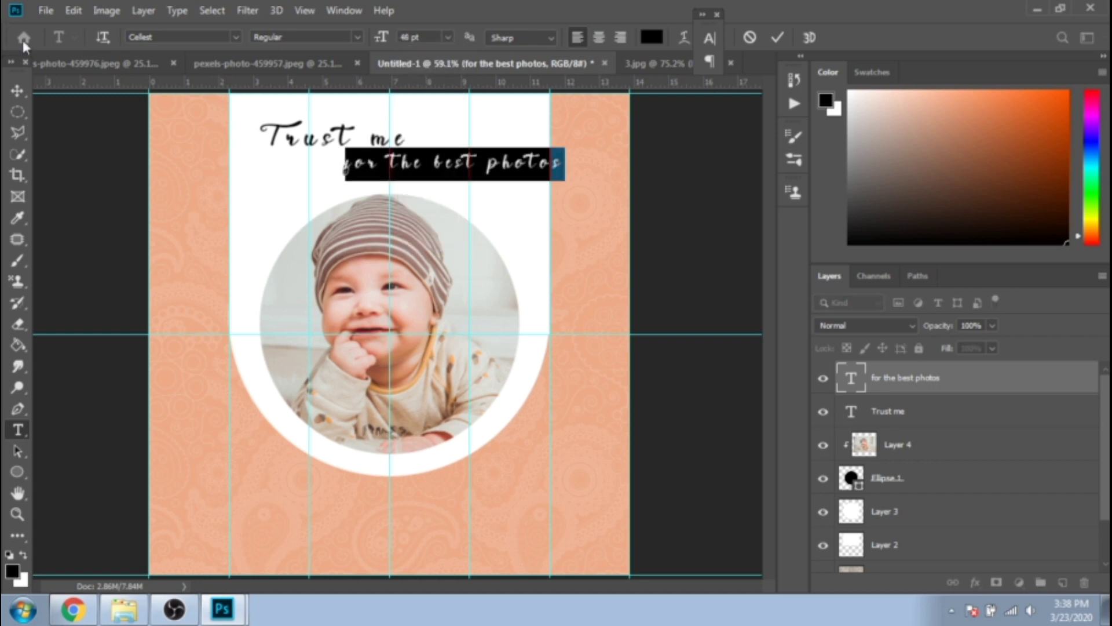
{"action": "left_click", "coordinate": [18, 90]}
{"action": "mouse_move", "coordinate": [481, 170]}
{"action": "left_mouse_down"}
{"action": "mouse_move", "coordinate": [455, 171]}
{"action": "mouse_move", "coordinate": [475, 174]}
{"action": "left_mouse_up"}
{"action": "left_click", "coordinate": [344, 11]}
{"action": "left_click", "coordinate": [409, 126]}
{"action": "key", "text": "Down"}
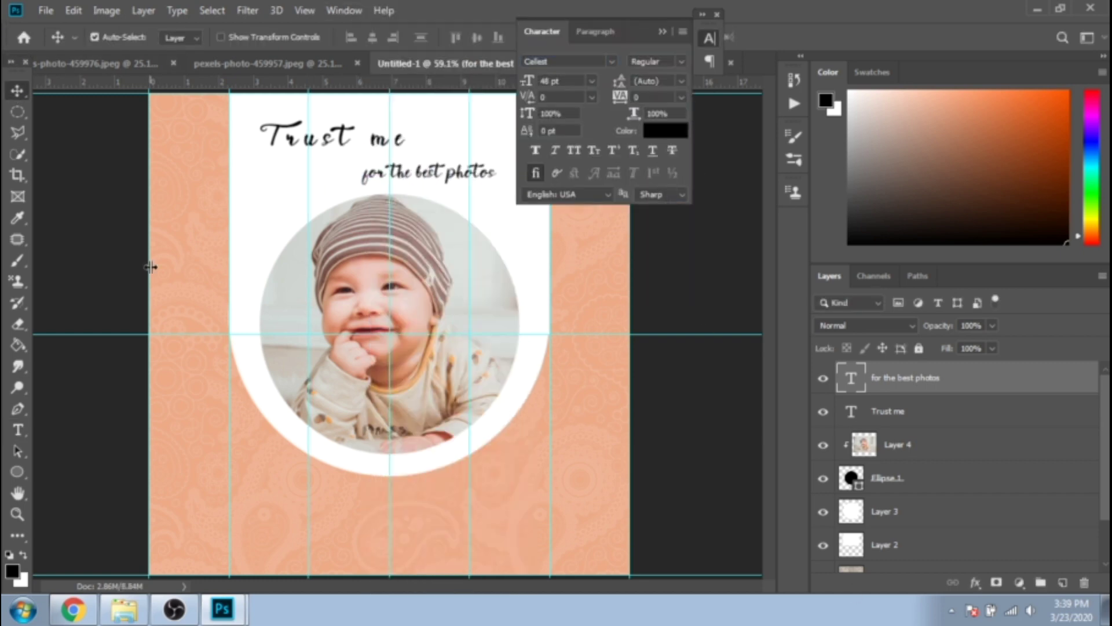
Try the Keep Calm font on 'Trust me', then undo back to Cellest.
{"action": "left_click", "coordinate": [18, 429]}
{"action": "left_click", "coordinate": [307, 135]}
{"action": "key", "text": "ctrl+a"}
{"action": "left_click", "coordinate": [236, 37]}
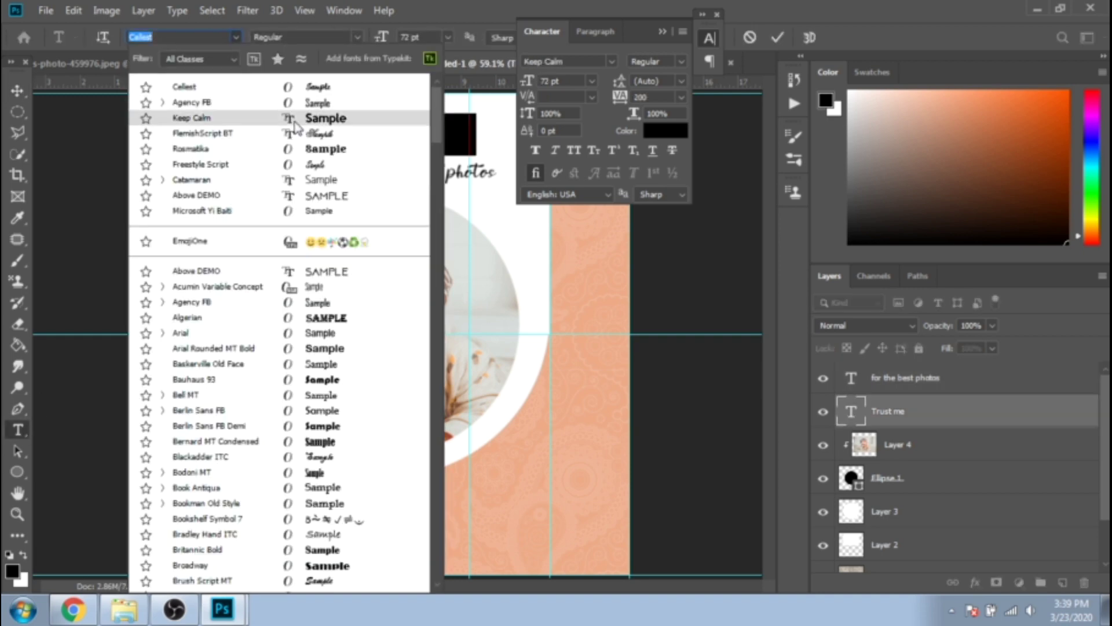
{"action": "left_click", "coordinate": [199, 114]}
{"action": "left_click", "coordinate": [18, 90]}
{"action": "key", "text": "ctrl+z"}
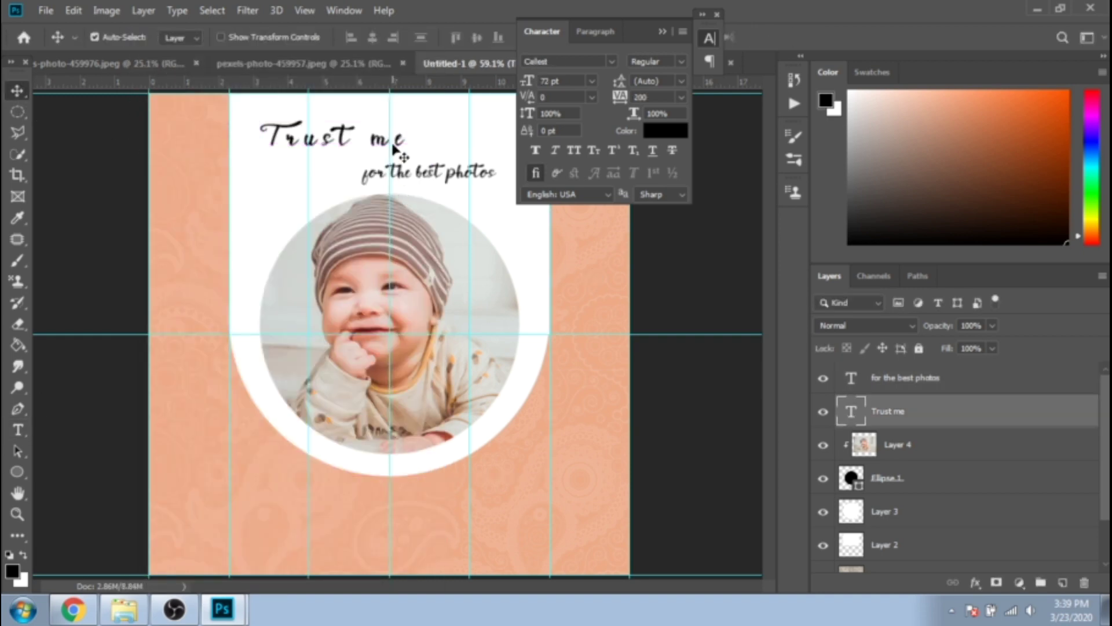
Colour the subtitle with the peach sampled from the background.
{"action": "left_click", "coordinate": [18, 217]}
{"action": "left_click", "coordinate": [220, 226]}
{"action": "key", "text": "t"}
{"action": "left_click", "coordinate": [417, 174]}
{"action": "key", "text": "ctrl+a"}
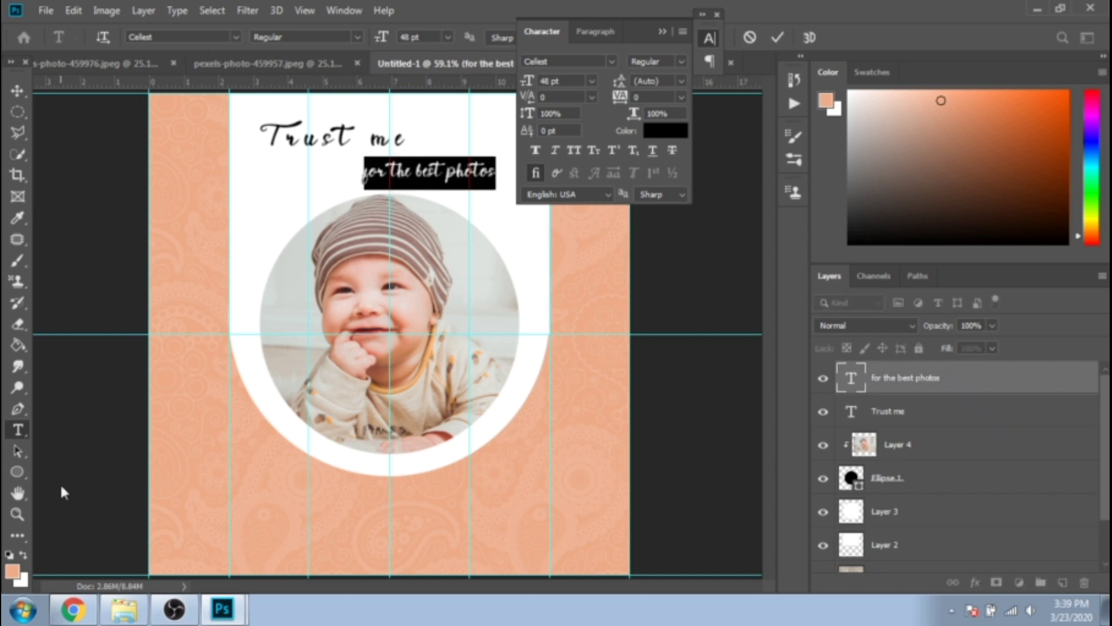
{"action": "left_click", "coordinate": [825, 100]}
{"action": "left_click", "coordinate": [1043, 304]}
{"action": "left_click", "coordinate": [17, 90]}
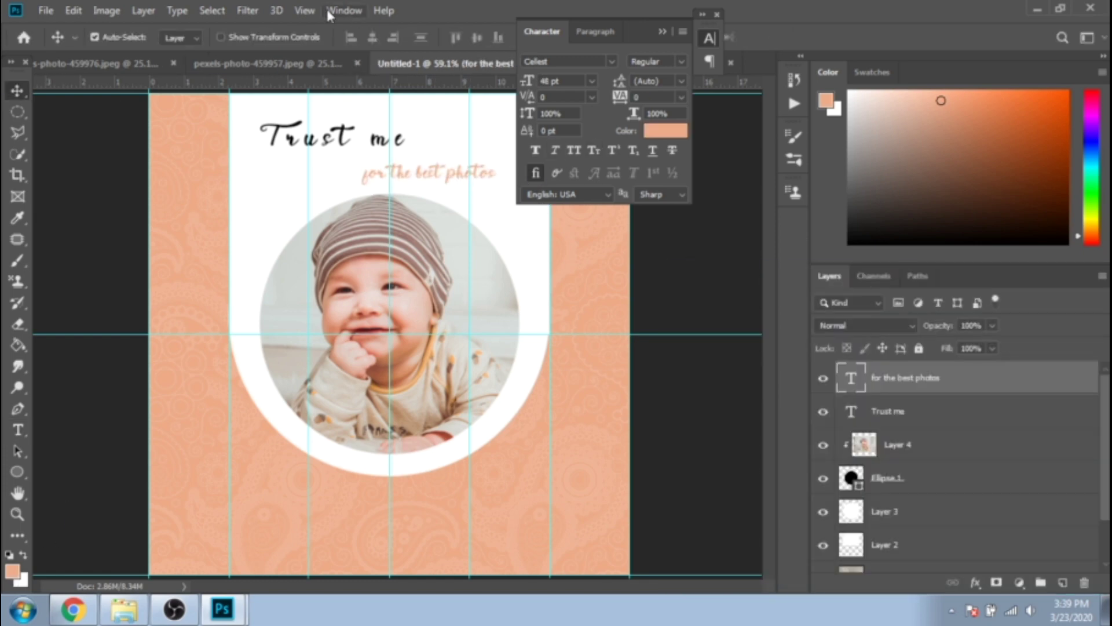
Clear all guides and give 'Trust me' 0 tracking and a 100 pt size.
{"action": "left_click", "coordinate": [304, 10]}
{"action": "left_click", "coordinate": [330, 412]}
{"action": "left_click", "coordinate": [278, 138]}
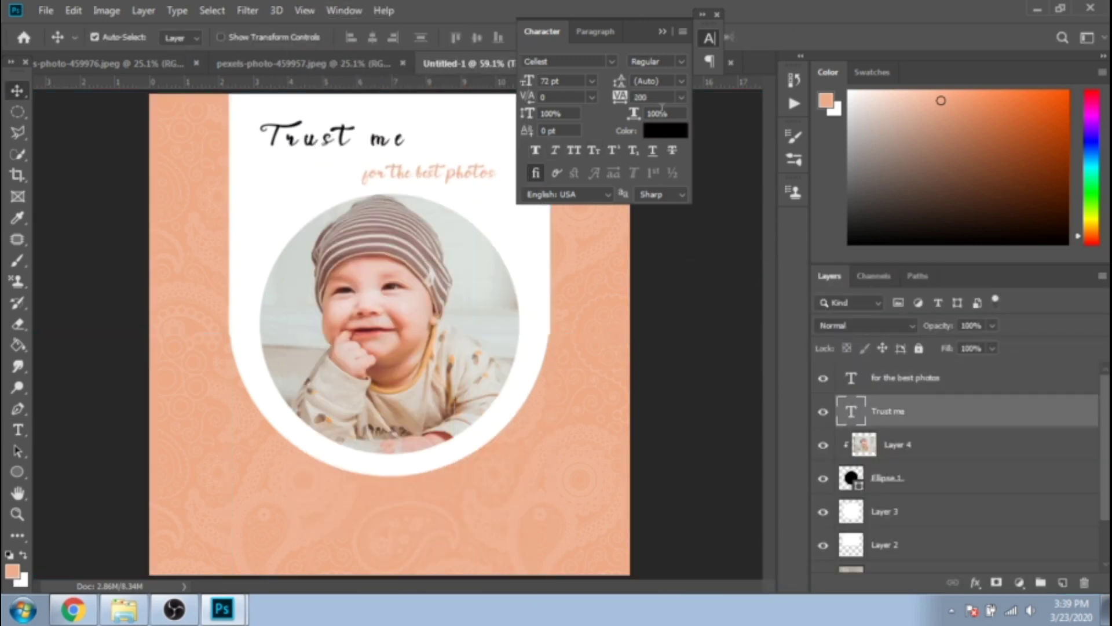
{"action": "left_click", "coordinate": [682, 97]}
{"action": "left_click", "coordinate": [669, 198]}
{"action": "key", "text": "t"}
{"action": "key", "text": "Return"}
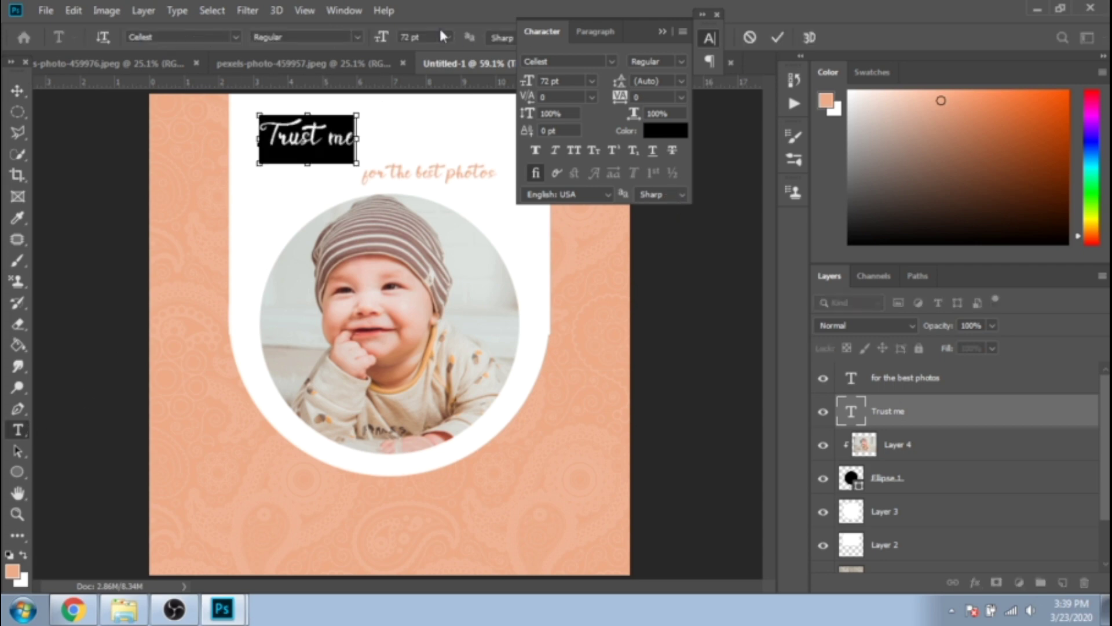
{"action": "key", "text": "Return"}
Shift 'Trust me' right and down and recolour it dark brown (904720).
{"action": "key", "text": "v"}
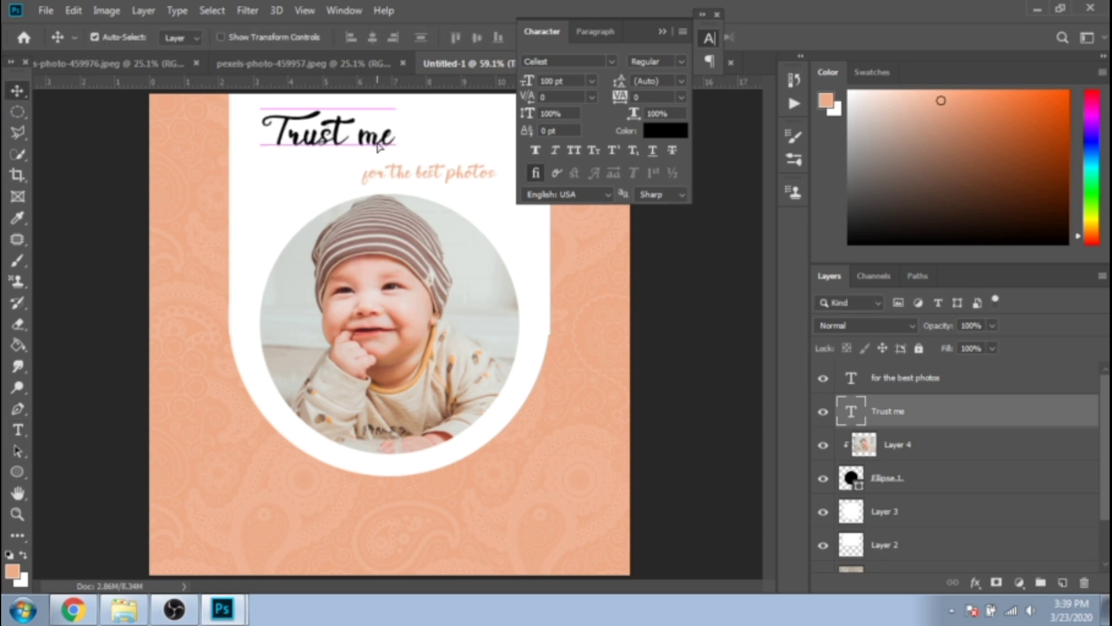
{"action": "left_click_drag", "start_coordinate": [403, 168], "coordinate": [426, 180]}
{"action": "left_click", "coordinate": [12, 571]}
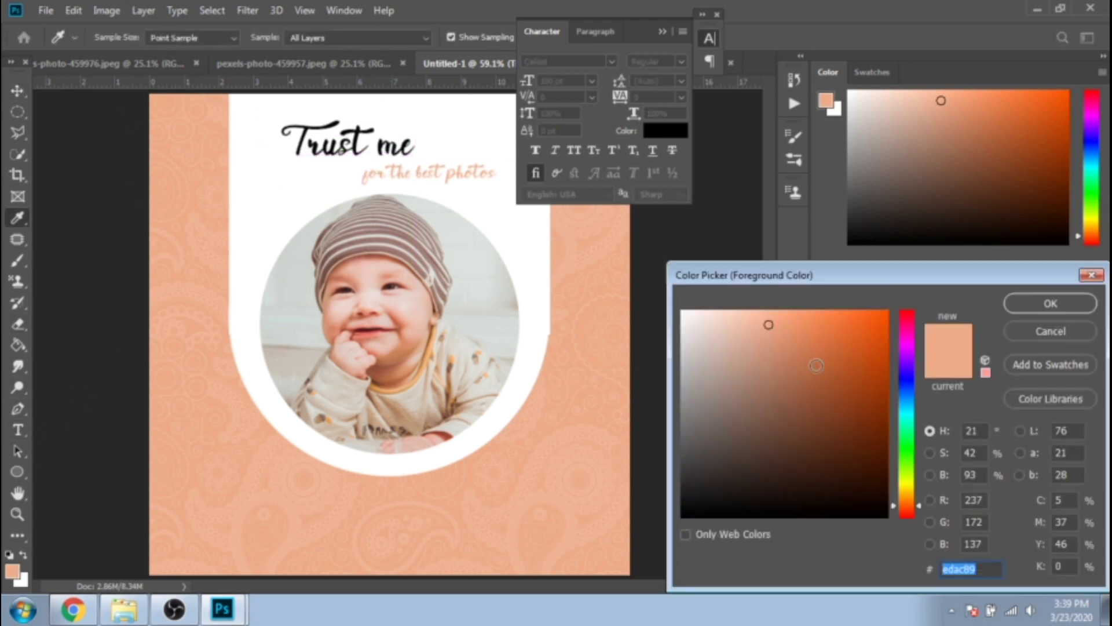
{"action": "left_click", "coordinate": [874, 375]}
{"action": "left_click", "coordinate": [1047, 301]}
{"action": "key", "text": "t"}
{"action": "left_click", "coordinate": [346, 152]}
{"action": "key", "text": "ctrl+a"}
{"action": "left_click", "coordinate": [12, 571]}
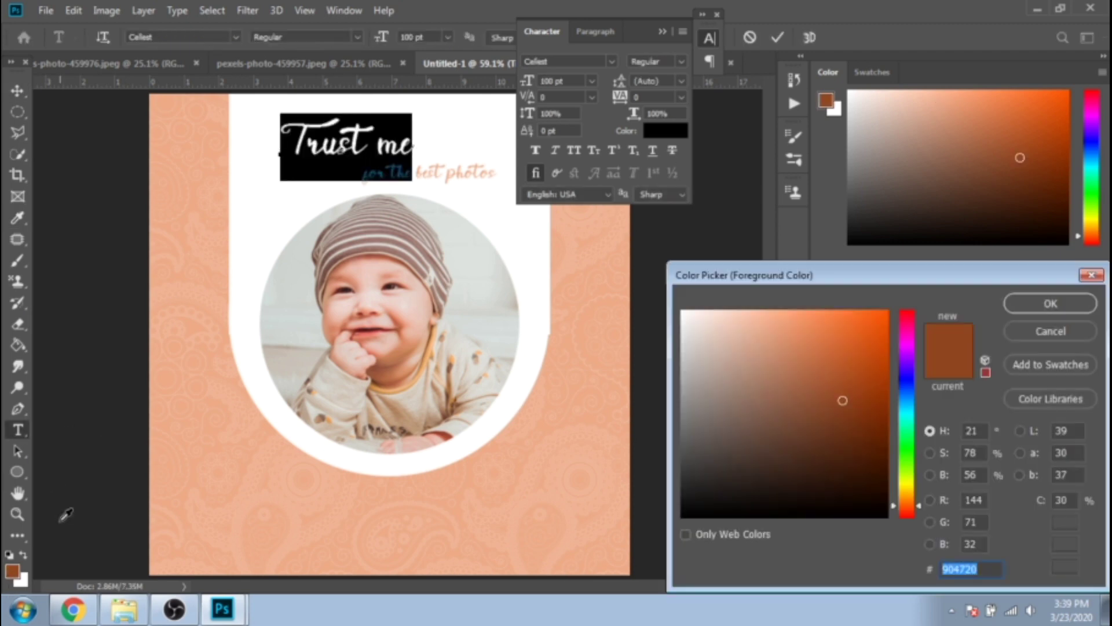
{"action": "key", "text": "Return"}
{"action": "left_click", "coordinate": [18, 90]}
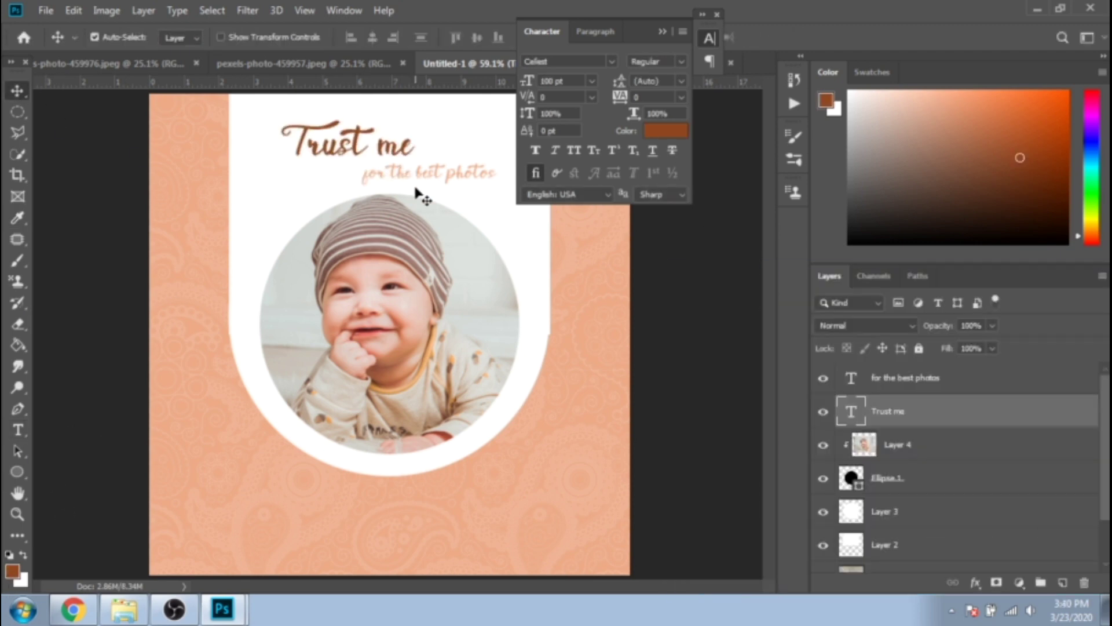
Enlarge the 'for the best photos' subtitle to 60 pt.
{"action": "left_click", "coordinate": [18, 430]}
{"action": "left_click_drag", "start_coordinate": [496, 173], "coordinate": [363, 174]}
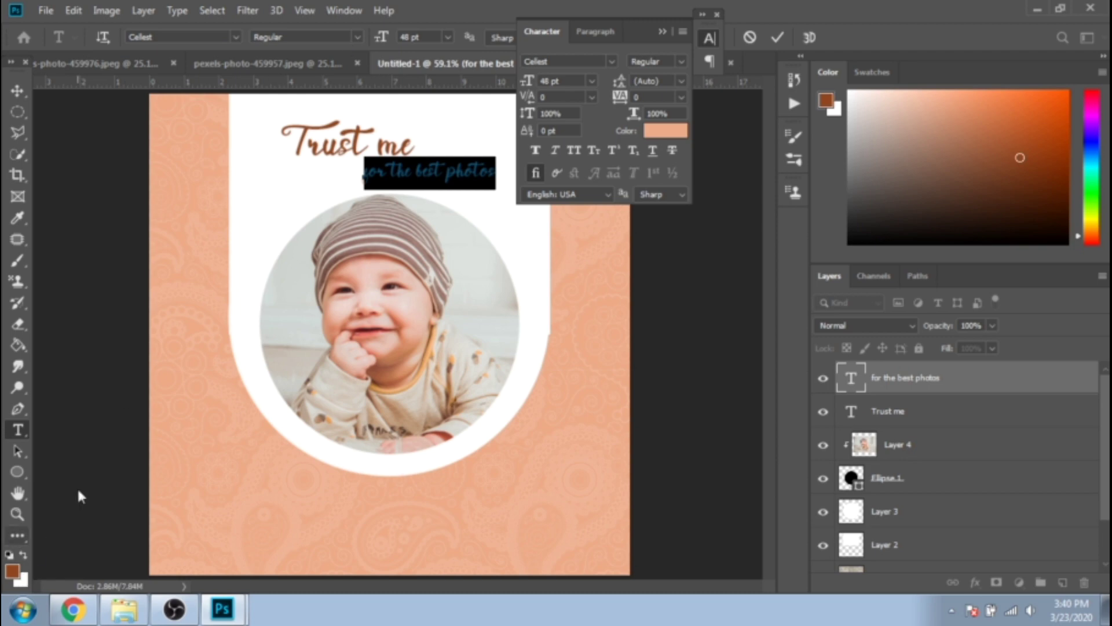
{"action": "left_click", "coordinate": [448, 38]}
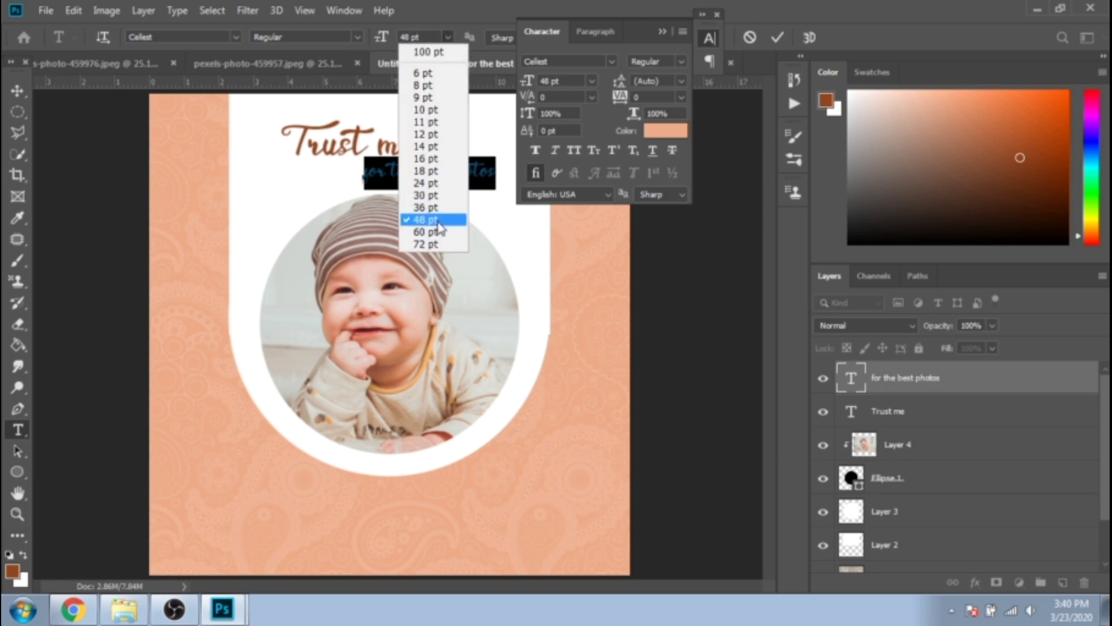
{"action": "left_click", "coordinate": [433, 231]}
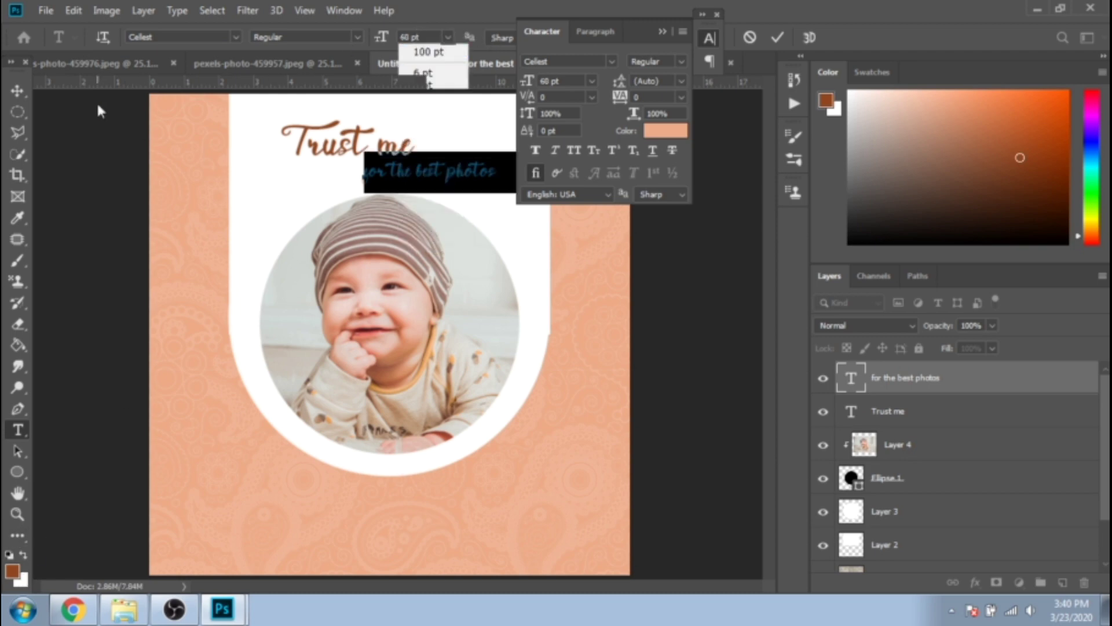
{"action": "left_click", "coordinate": [17, 89]}
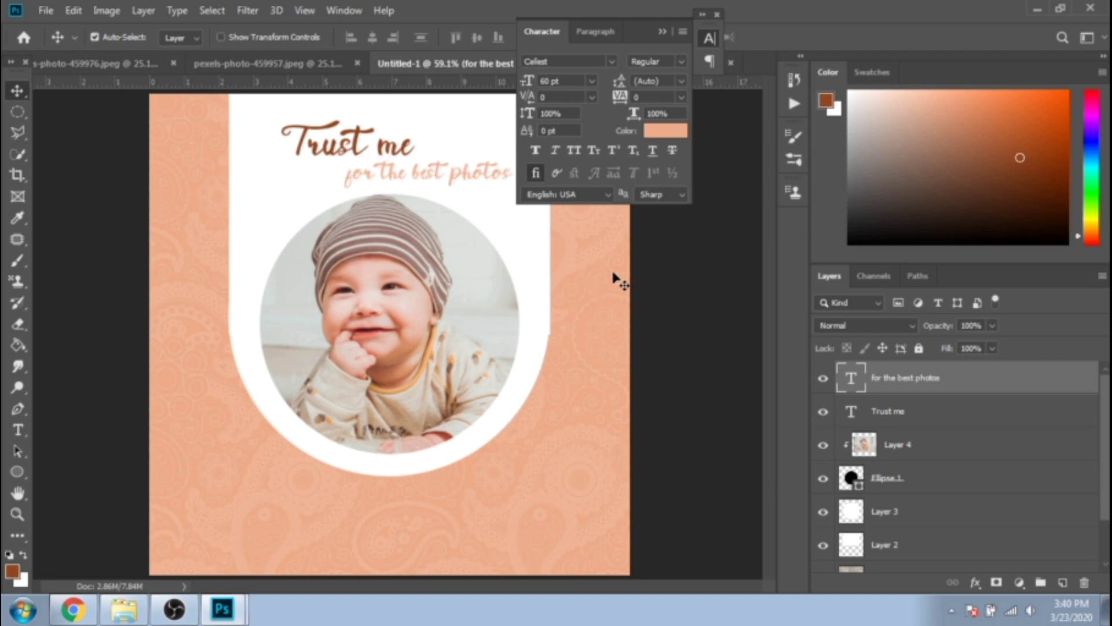
{"action": "left_click", "coordinate": [17, 260]}
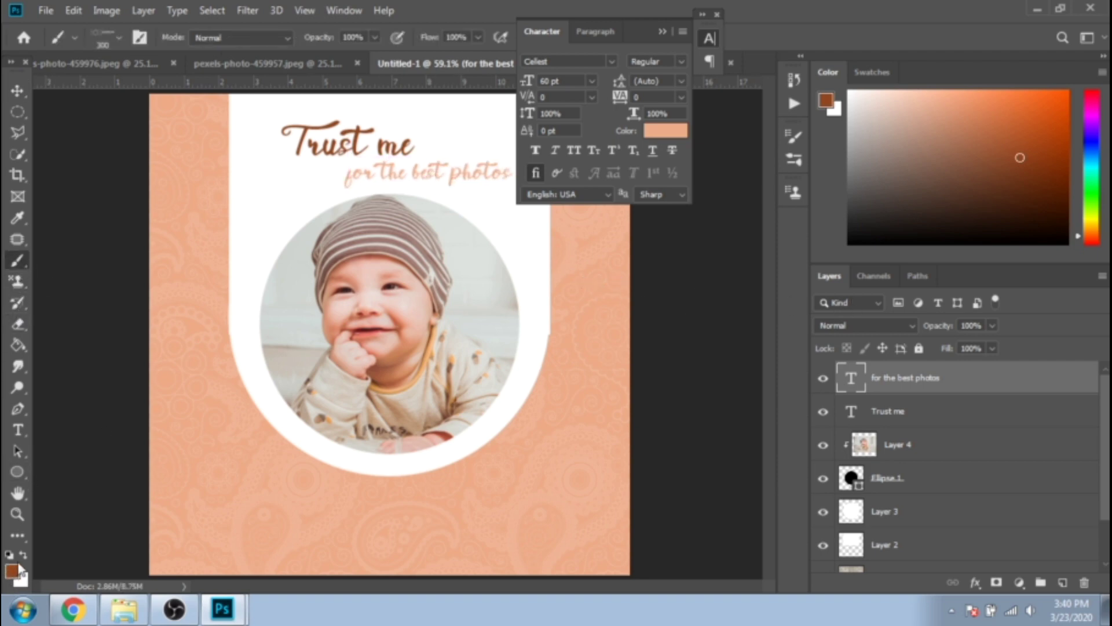
Make white the foreground colour, add a new layer, and set the logo brush to 250 px.
{"action": "left_click", "coordinate": [24, 556]}
{"action": "left_click", "coordinate": [1062, 583]}
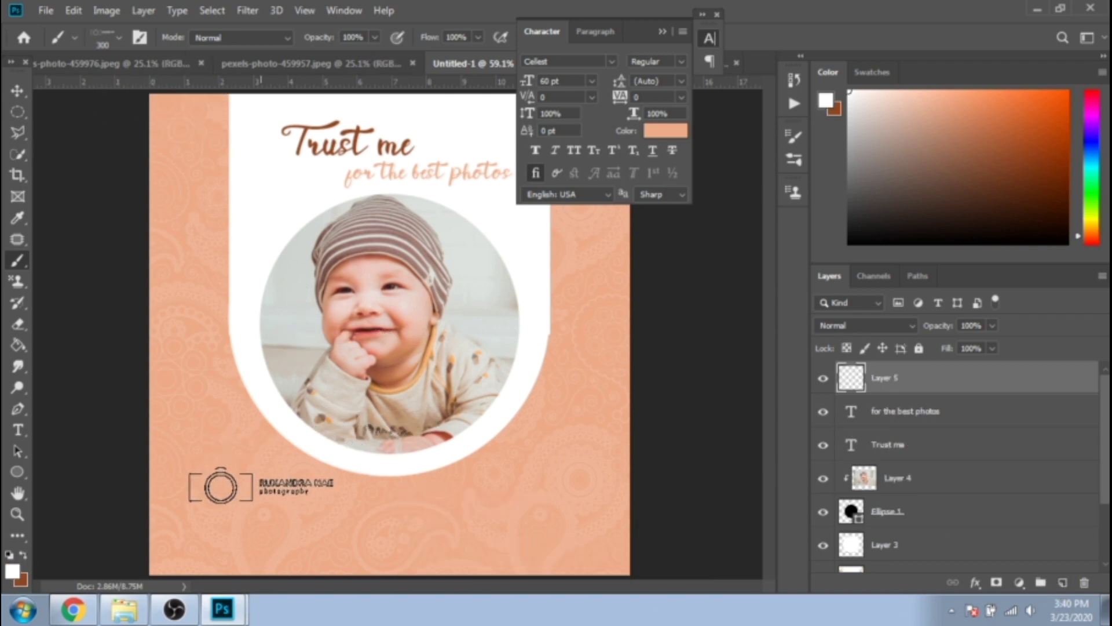
{"action": "left_click", "coordinate": [119, 37]}
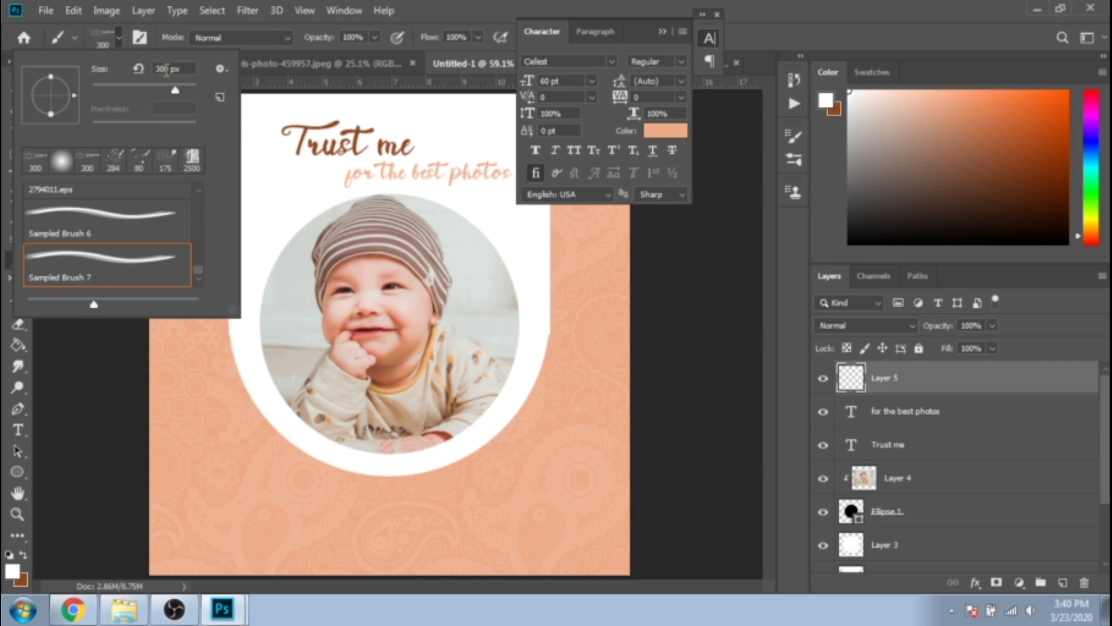
{"action": "type", "text": "250"}
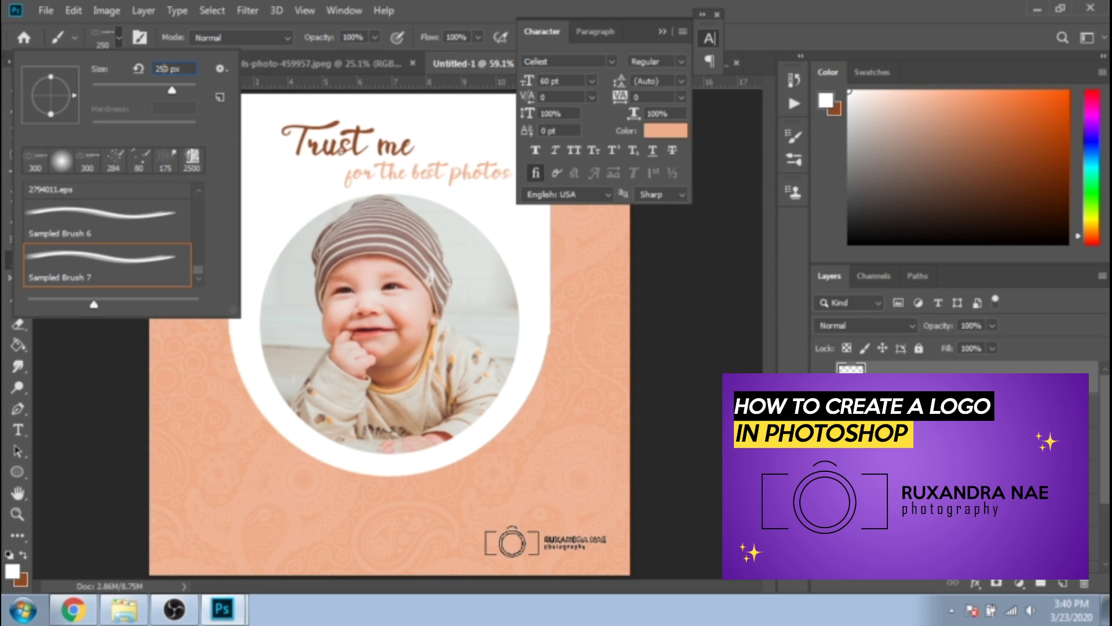
{"action": "key", "text": "Return"}
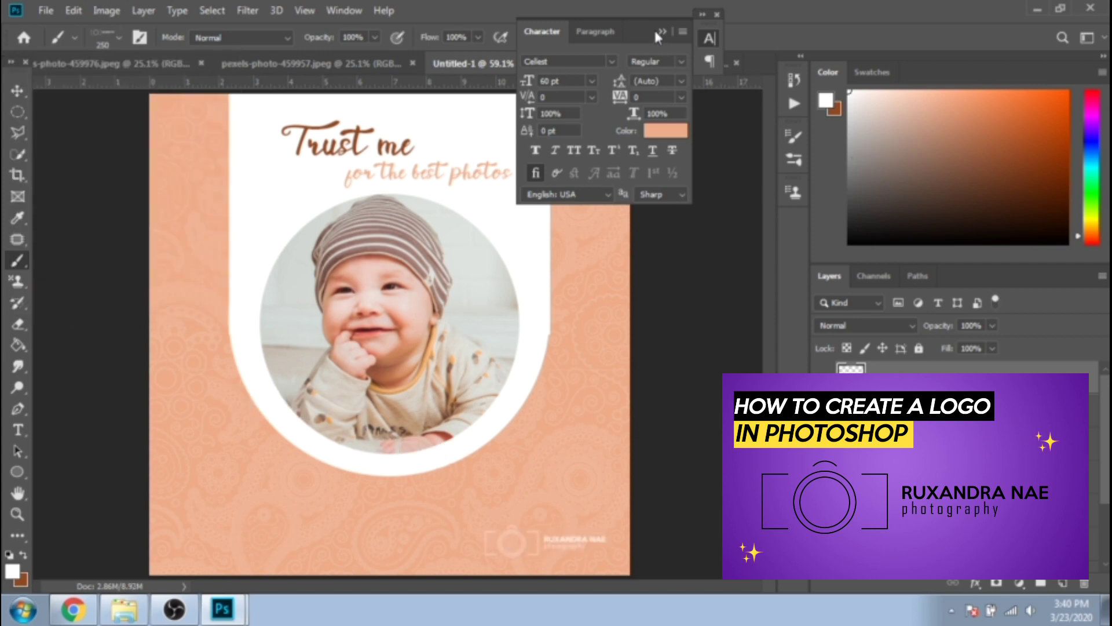
Close the 3.jpg pattern image and duplicate the first post into a new document.
{"action": "left_click", "coordinate": [656, 32]}
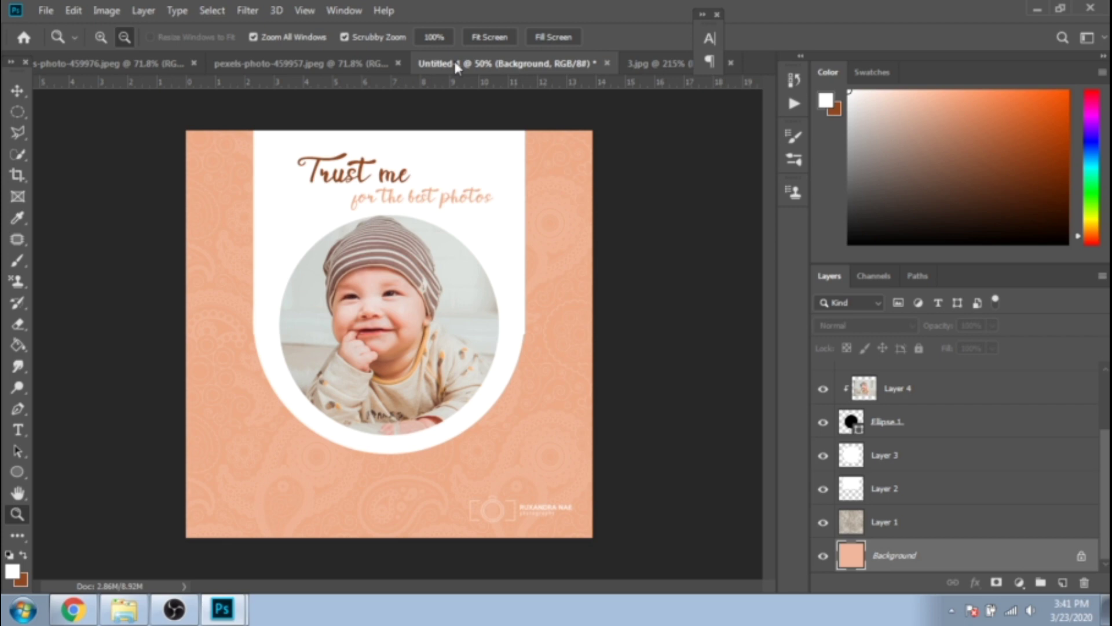
{"action": "left_click_drag", "start_coordinate": [456, 65], "coordinate": [463, 121]}
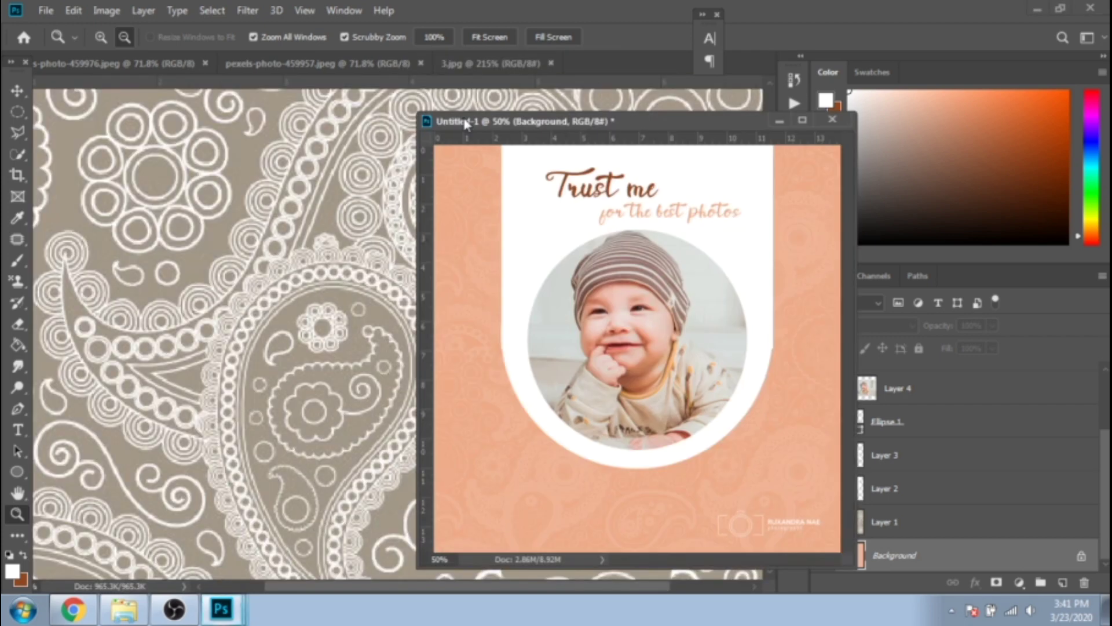
{"action": "left_click", "coordinate": [270, 58]}
{"action": "left_click", "coordinate": [191, 62]}
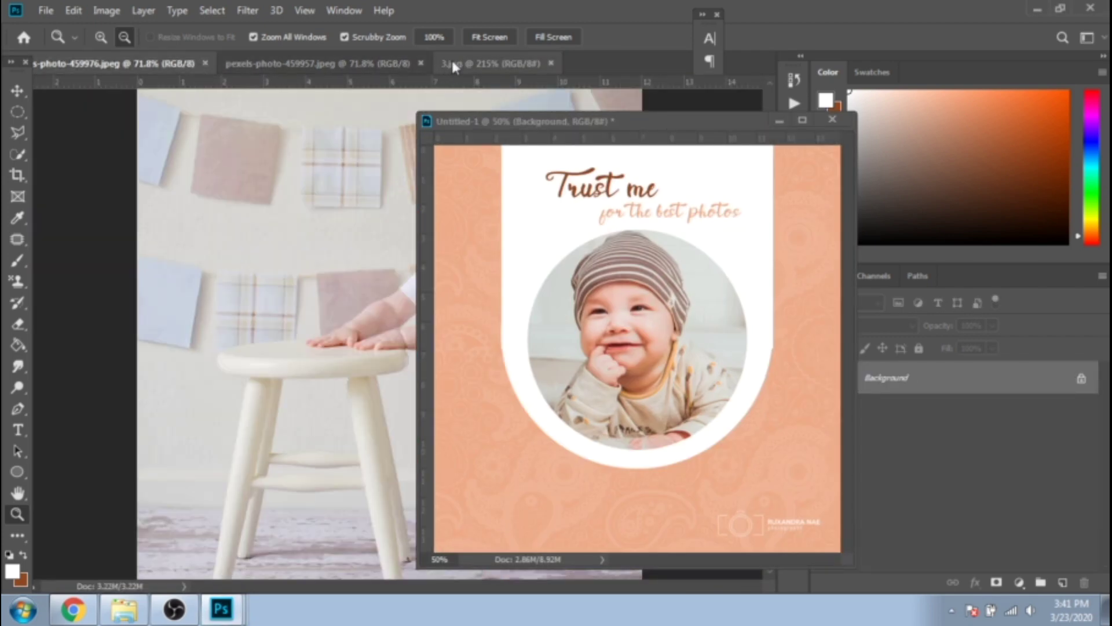
{"action": "left_click", "coordinate": [536, 66]}
{"action": "left_click", "coordinate": [551, 62]}
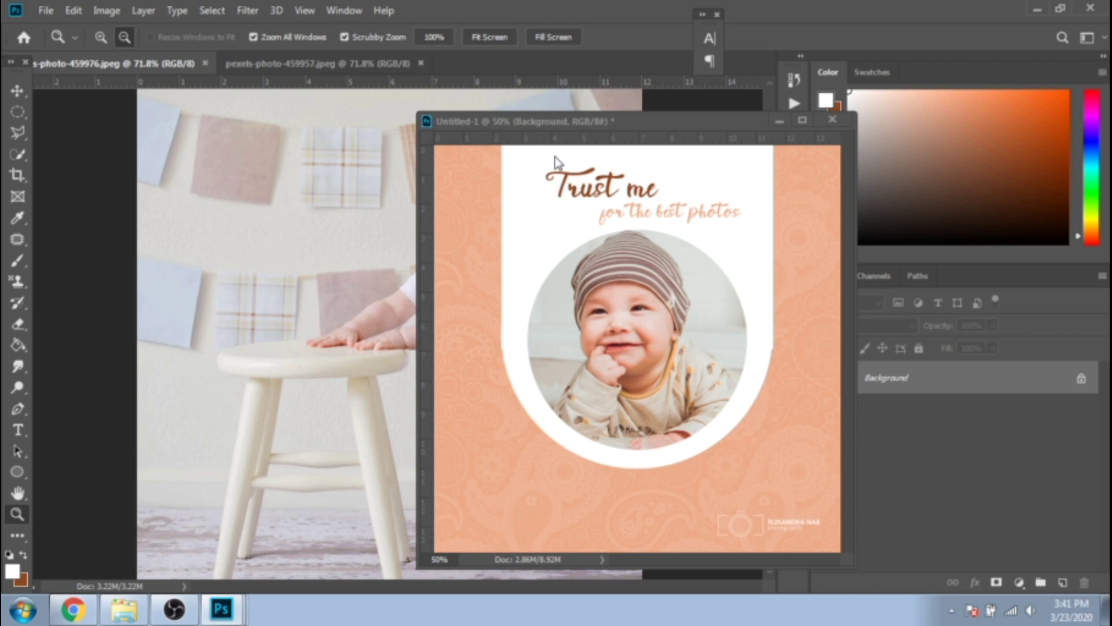
{"action": "right_click", "coordinate": [499, 121]}
{"action": "left_click", "coordinate": [524, 136]}
{"action": "key", "text": "Return"}
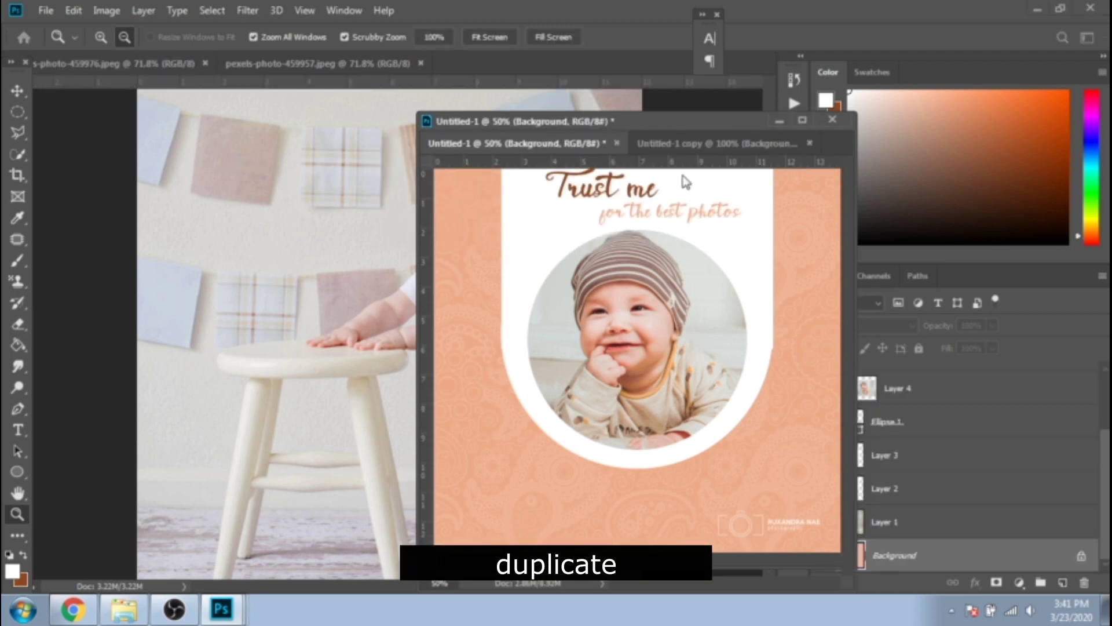
In the copy, delete the text, baby photo and white shapes, hide the watermark, and duplicate the black circle.
{"action": "scroll", "coordinate": [912, 516], "scroll_direction": "up", "scroll_amount": 3}
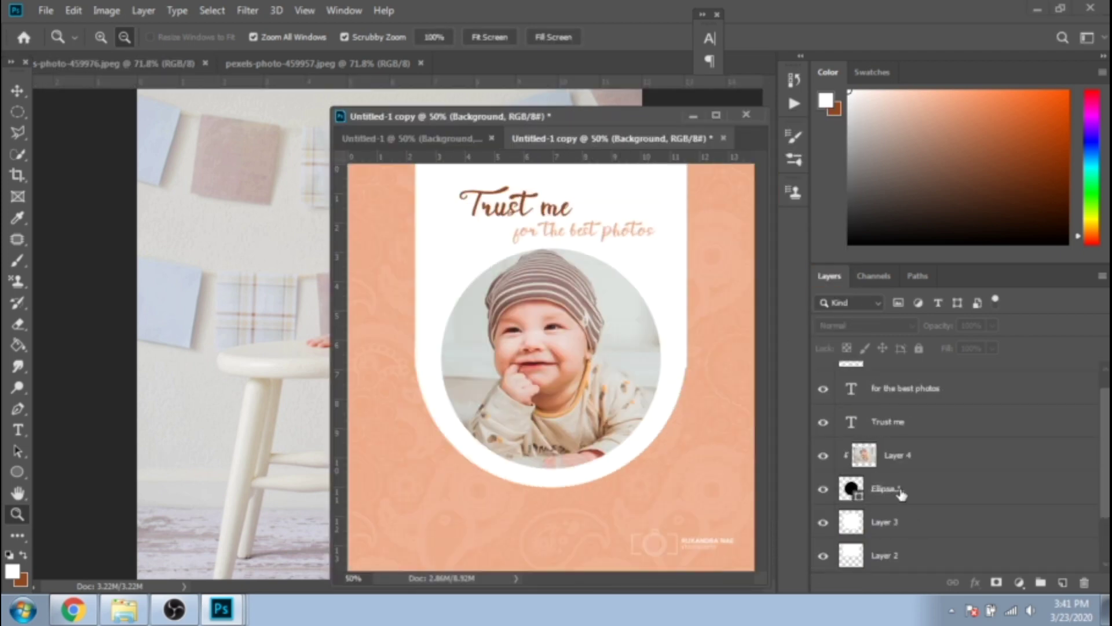
{"action": "left_click", "coordinate": [902, 413]}
{"action": "key", "text": "Delete"}
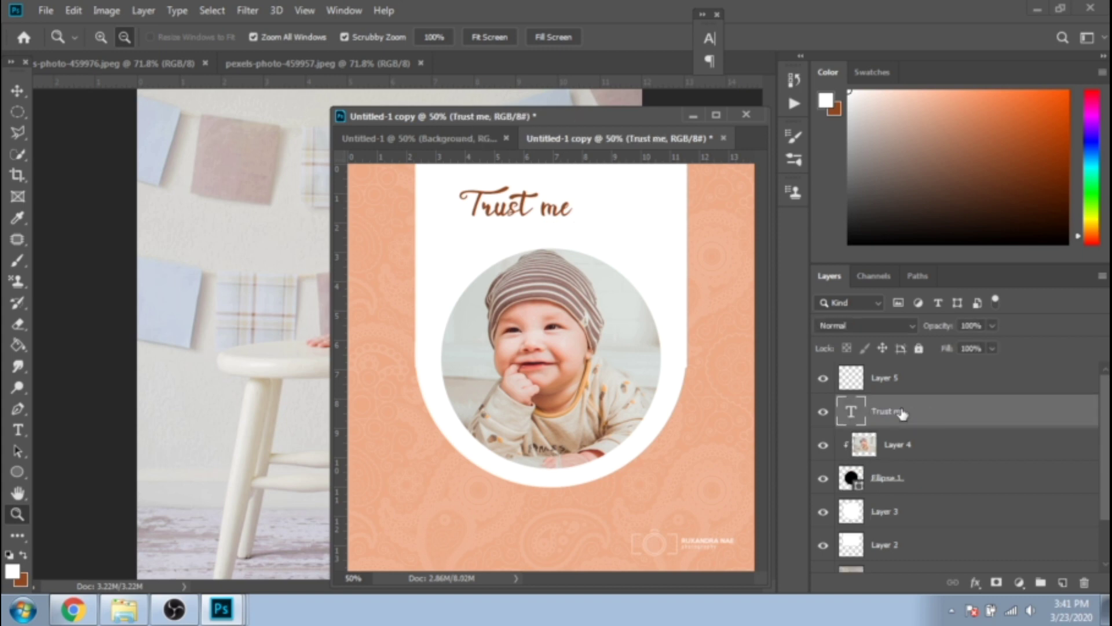
{"action": "key", "text": "Delete"}
{"action": "key", "text": "Delete"}
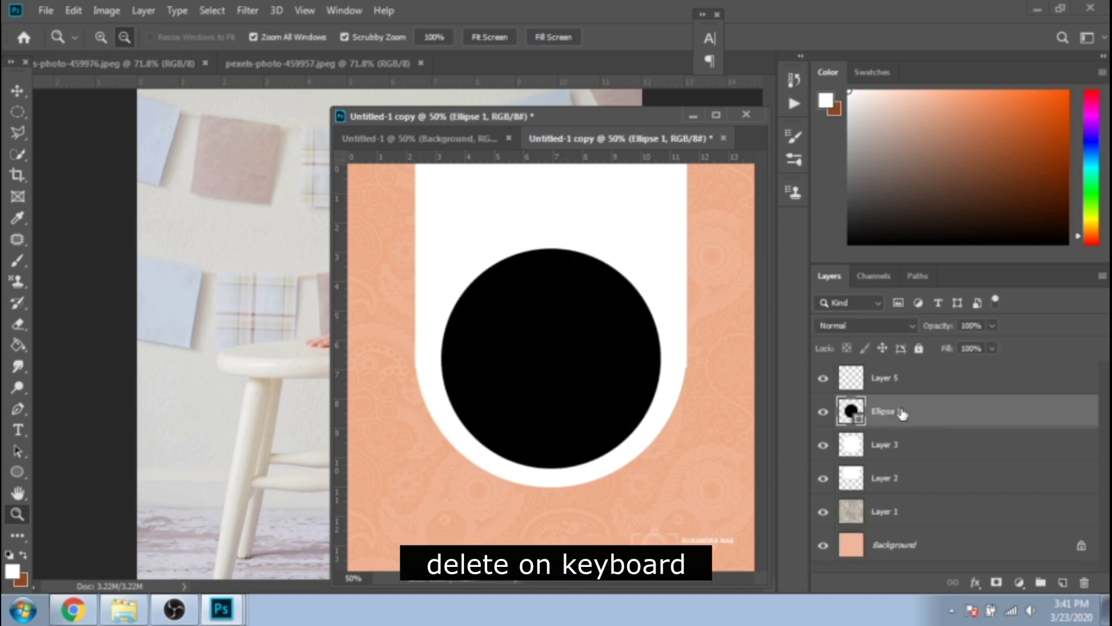
{"action": "left_click", "coordinate": [868, 446]}
{"action": "key", "text": "Delete"}
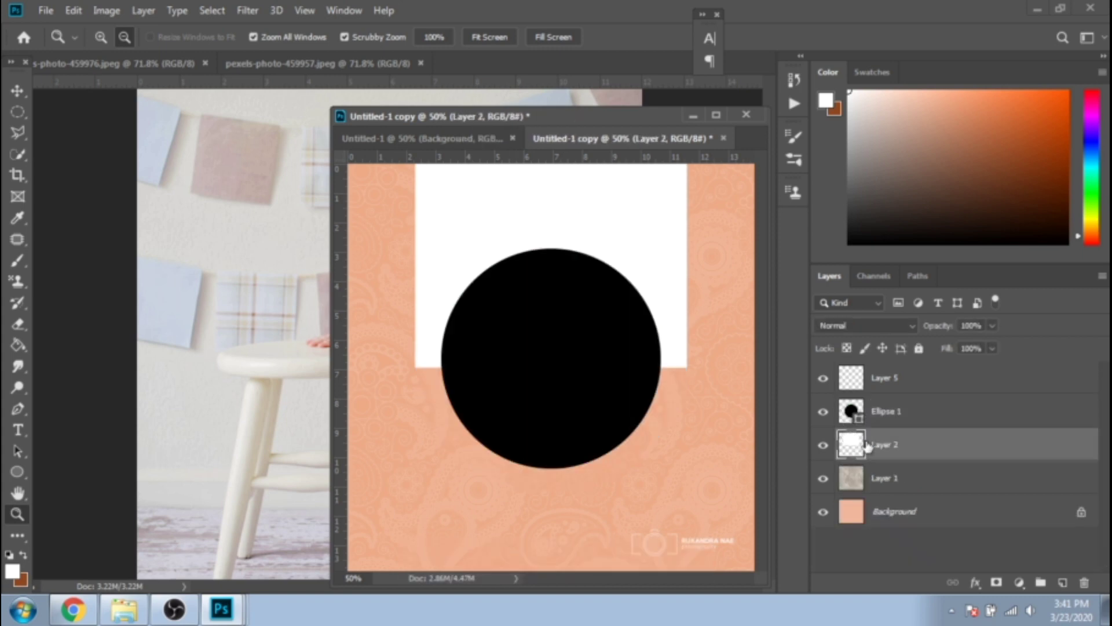
{"action": "key", "text": "Delete"}
{"action": "key", "text": "v"}
{"action": "key", "text": "alt+period"}
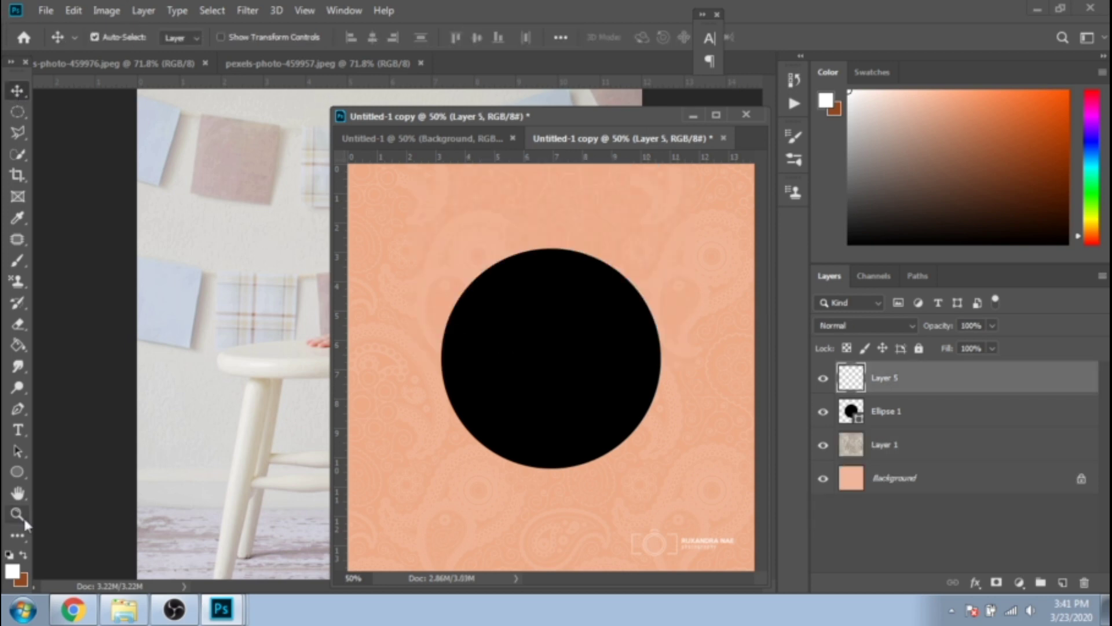
{"action": "left_click", "coordinate": [823, 379]}
{"action": "left_click", "coordinate": [899, 422]}
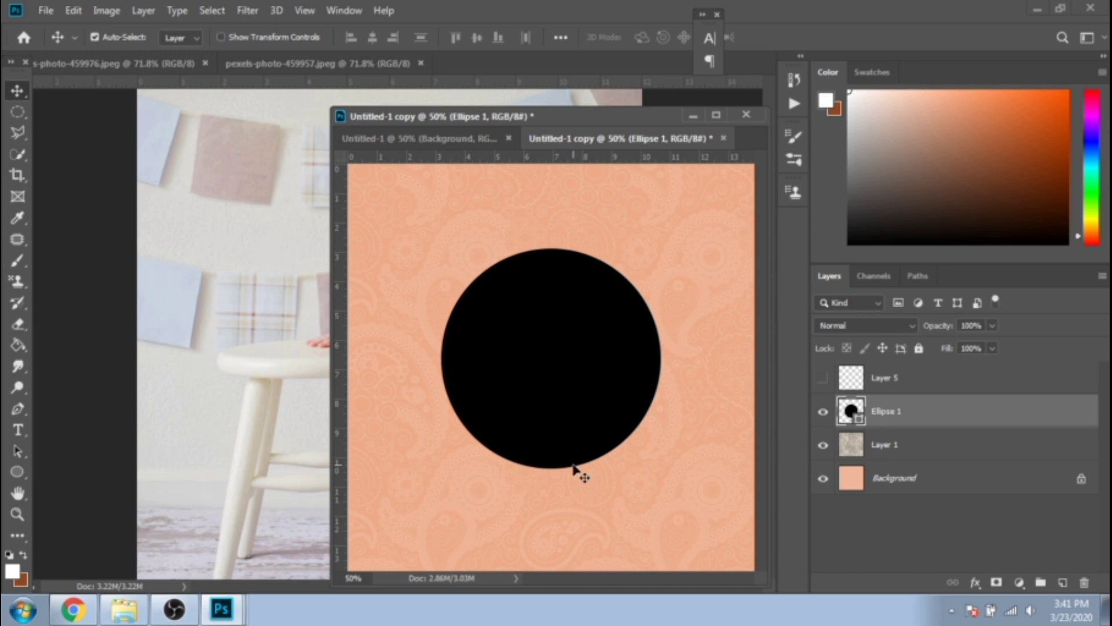
{"action": "key", "text": "ctrl+j"}
Move the circle copy to the bottom edge and fill it white.
{"action": "left_click_drag", "start_coordinate": [569, 398], "coordinate": [573, 527]}
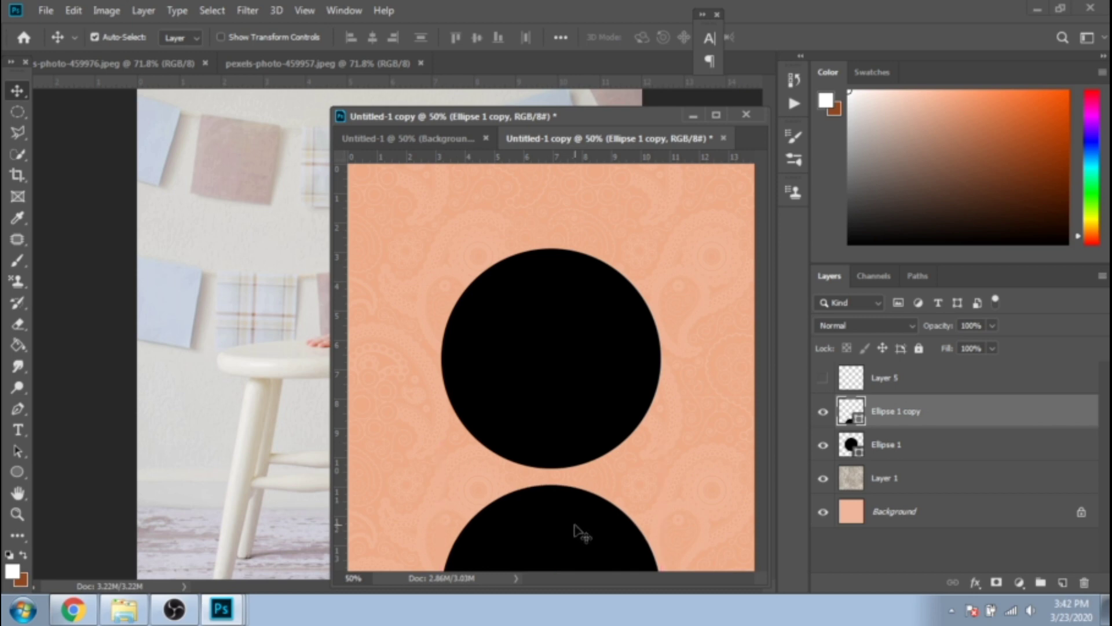
{"action": "left_click", "coordinate": [17, 470]}
{"action": "left_click", "coordinate": [184, 36]}
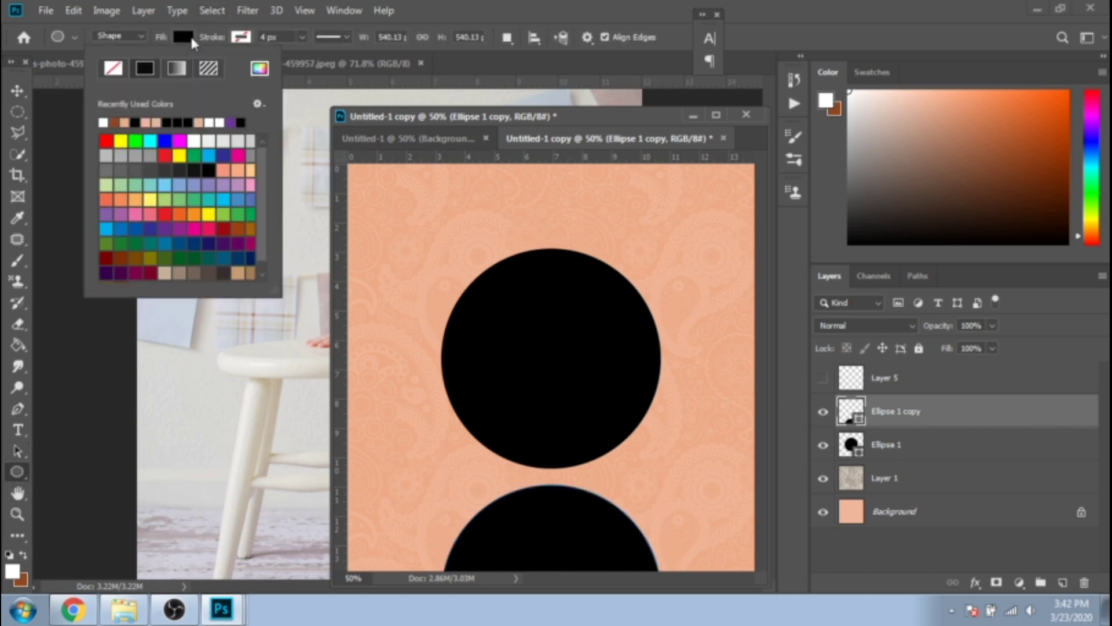
{"action": "left_click", "coordinate": [103, 123]}
{"action": "key", "text": "Return"}
{"action": "key", "text": "v"}
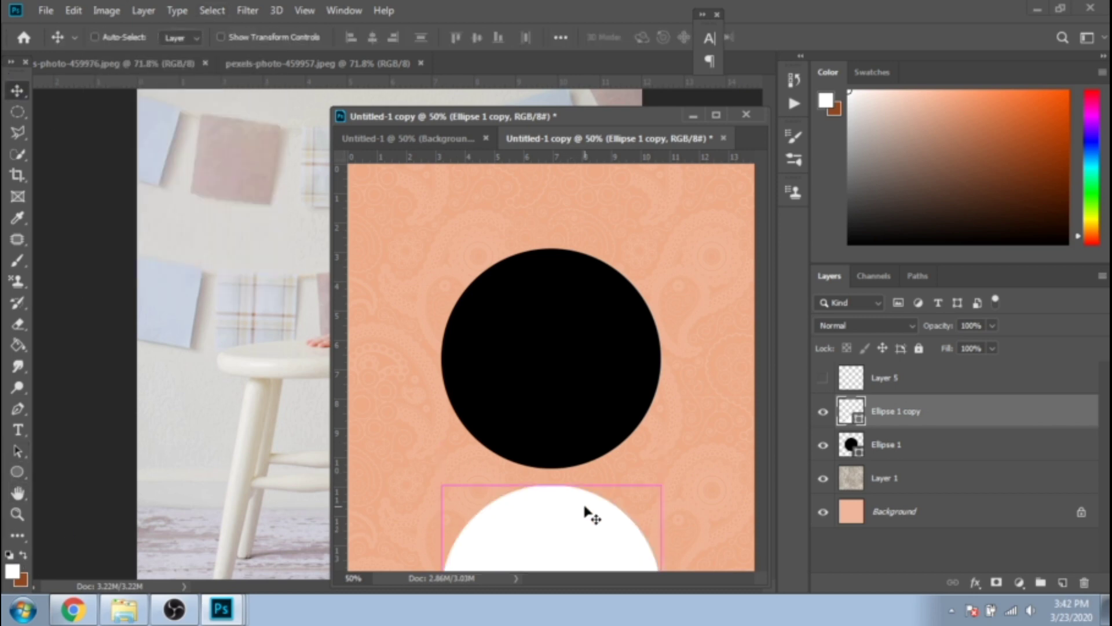
Duplicate the white circle to the top edge and re-centre the black circle between them.
{"action": "key", "text": "ctrl+j"}
{"action": "left_click_drag", "start_coordinate": [584, 510], "coordinate": [565, 209]}
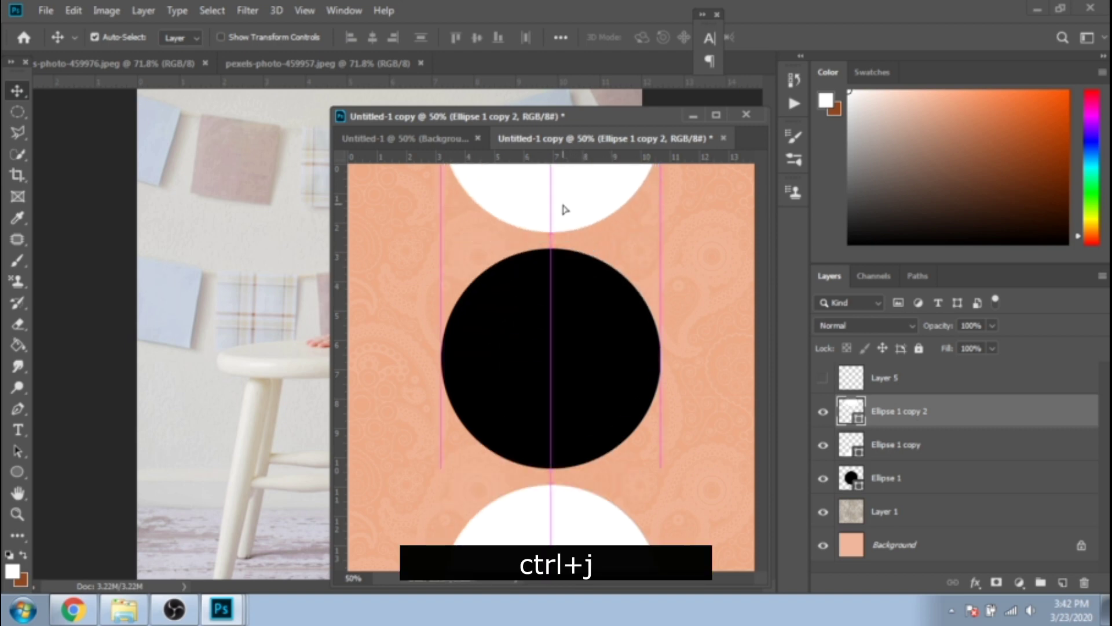
{"action": "left_click_drag", "start_coordinate": [769, 571], "coordinate": [794, 594]}
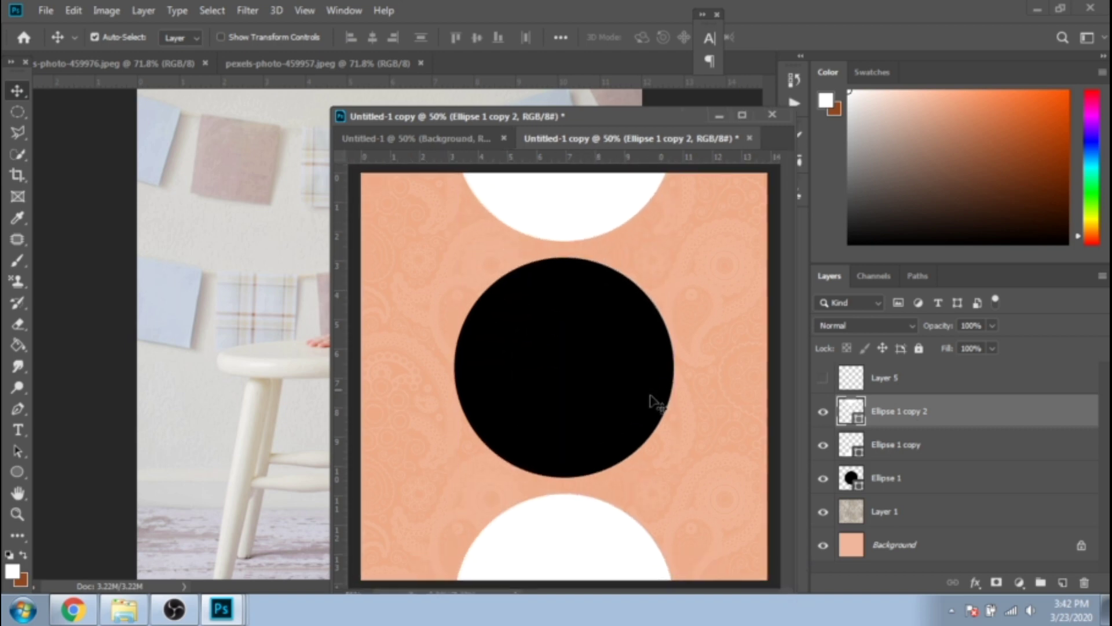
{"action": "left_click_drag", "start_coordinate": [562, 219], "coordinate": [563, 231]}
{"action": "left_click_drag", "start_coordinate": [574, 430], "coordinate": [578, 431]}
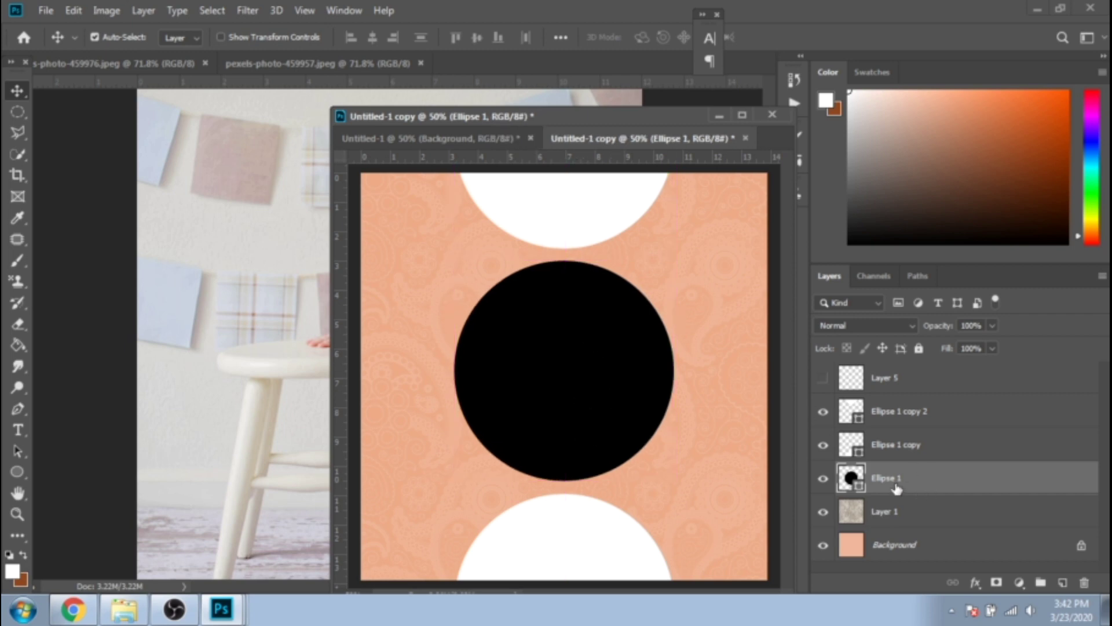
Resize the standing baby photo to 700 px wide.
{"action": "left_click", "coordinate": [154, 64]}
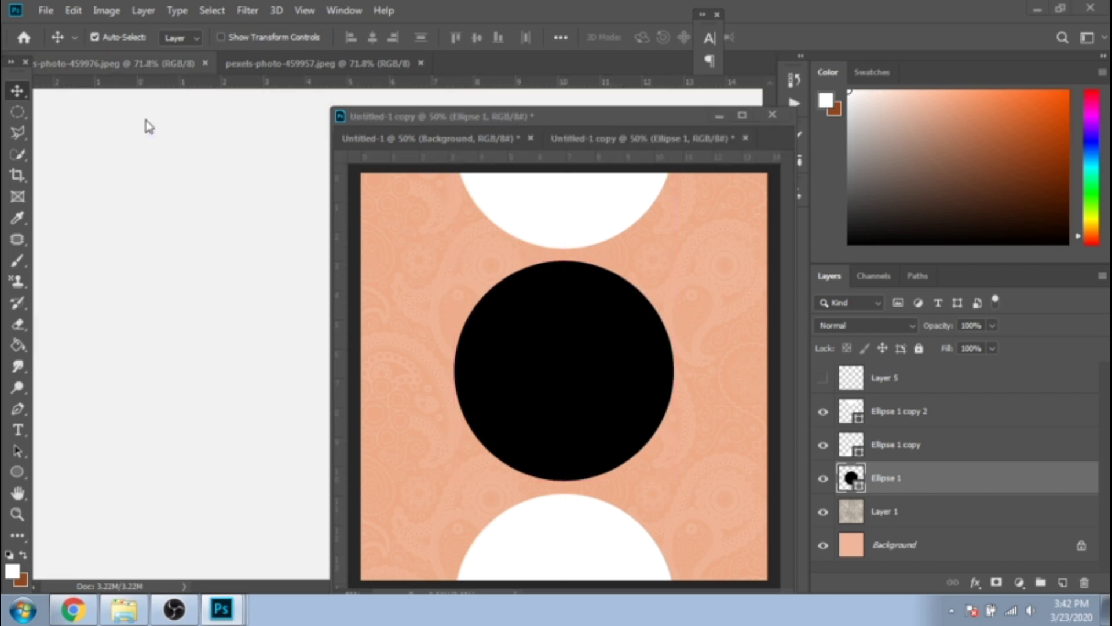
{"action": "left_click_drag", "start_coordinate": [149, 63], "coordinate": [149, 124]}
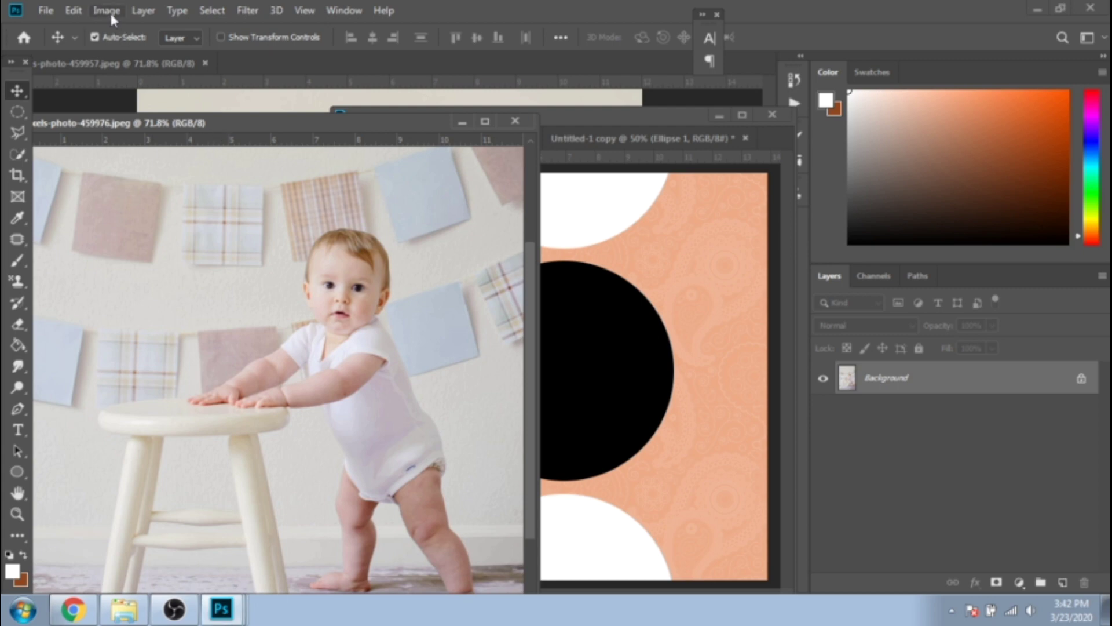
{"action": "left_click", "coordinate": [108, 11]}
{"action": "left_click", "coordinate": [153, 137]}
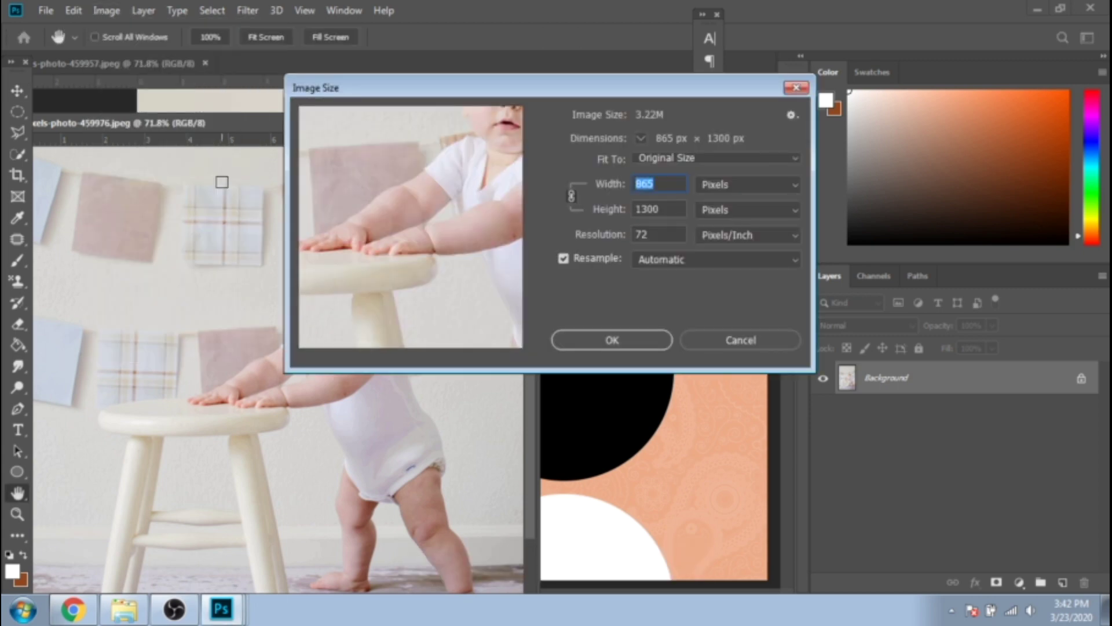
{"action": "type", "text": "700"}
{"action": "key", "text": "Return"}
Drag the photo into the second post, clip it to the black circle, and add an empty layer.
{"action": "key", "text": "v"}
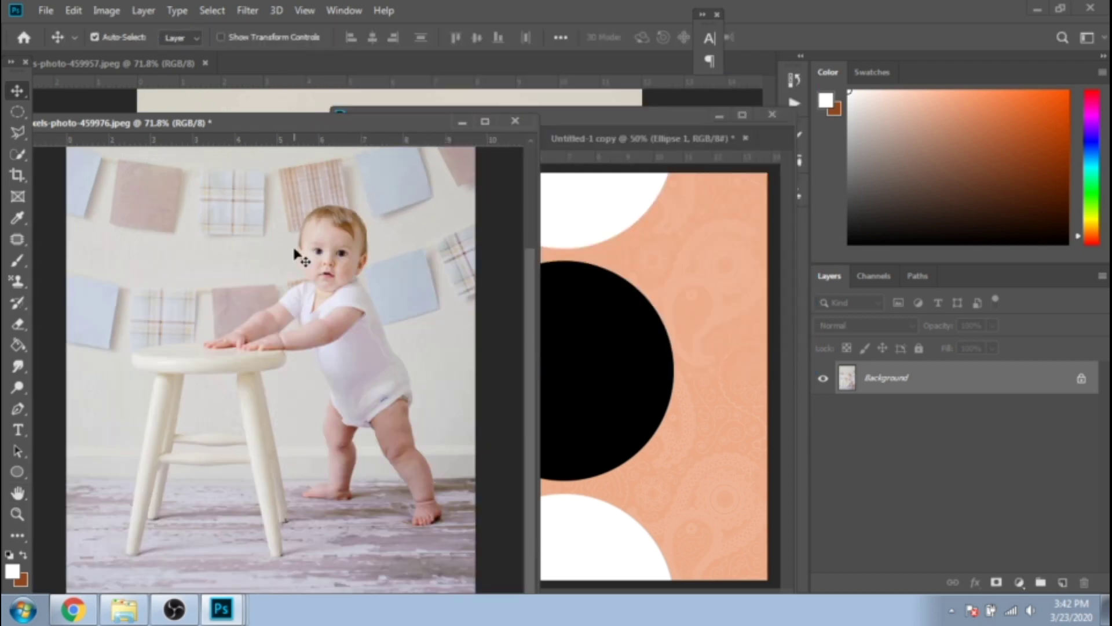
{"action": "left_click_drag", "start_coordinate": [295, 253], "coordinate": [594, 364]}
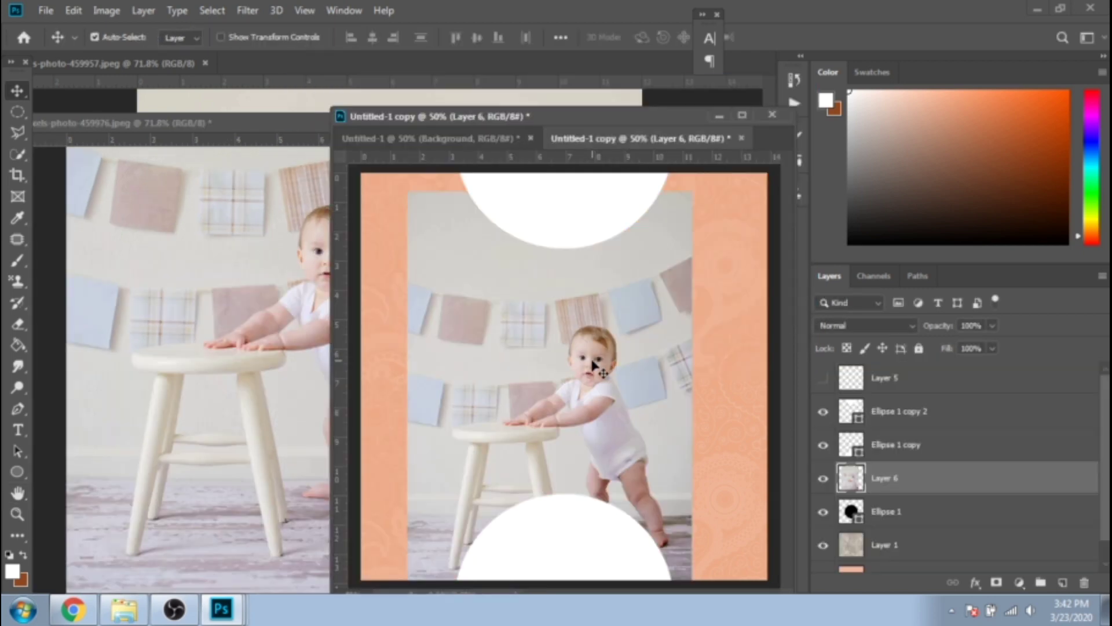
{"action": "right_click", "coordinate": [914, 478]}
{"action": "left_click", "coordinate": [753, 311]}
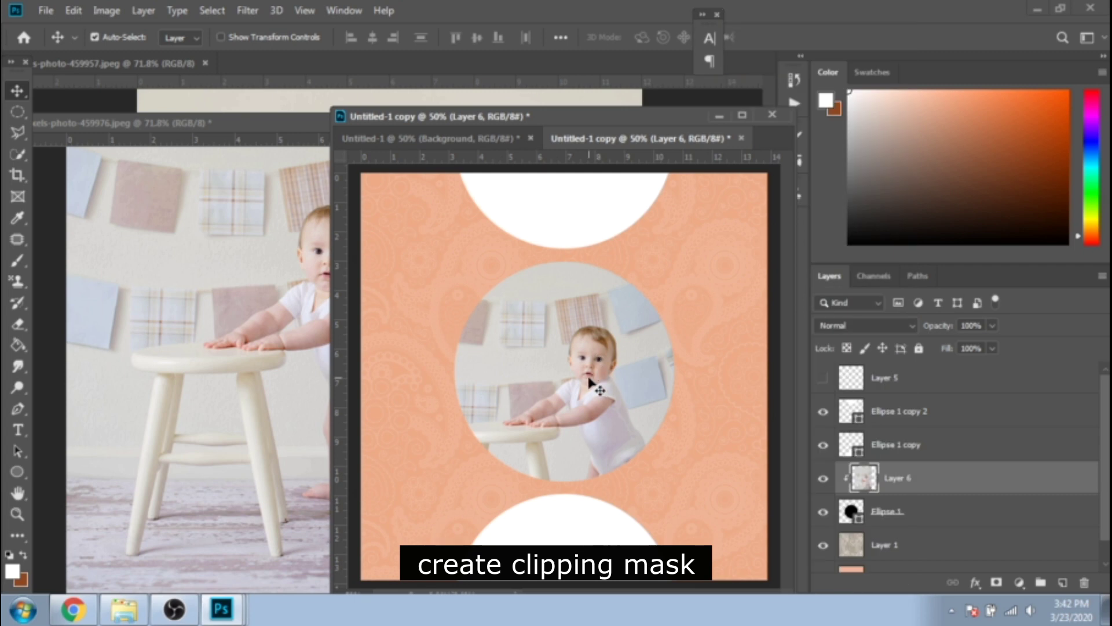
{"action": "key", "text": "ctrl+shift+alt+n"}
{"action": "left_click", "coordinate": [21, 261]}
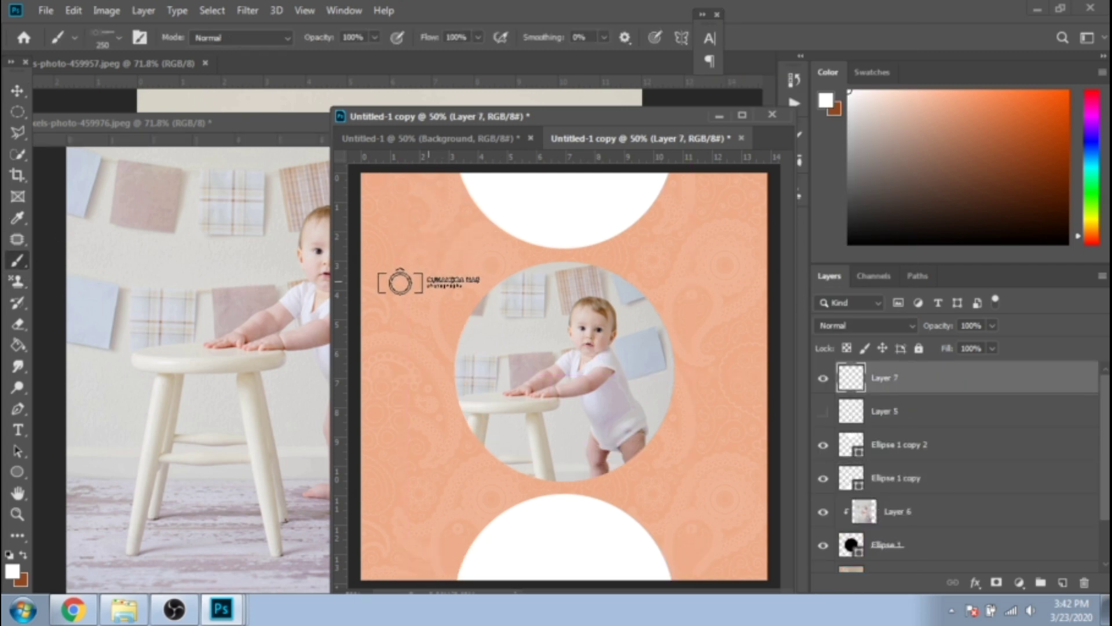
Stamp the white logo left of the circle and close the baby photo window.
{"action": "left_click", "coordinate": [429, 283]}
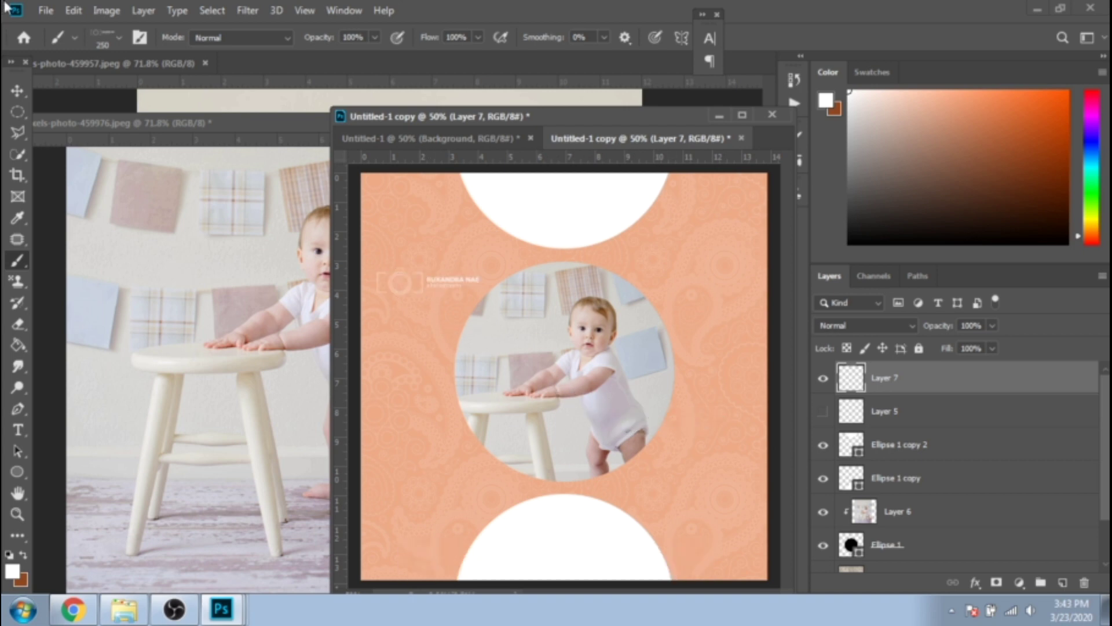
{"action": "left_click", "coordinate": [307, 120]}
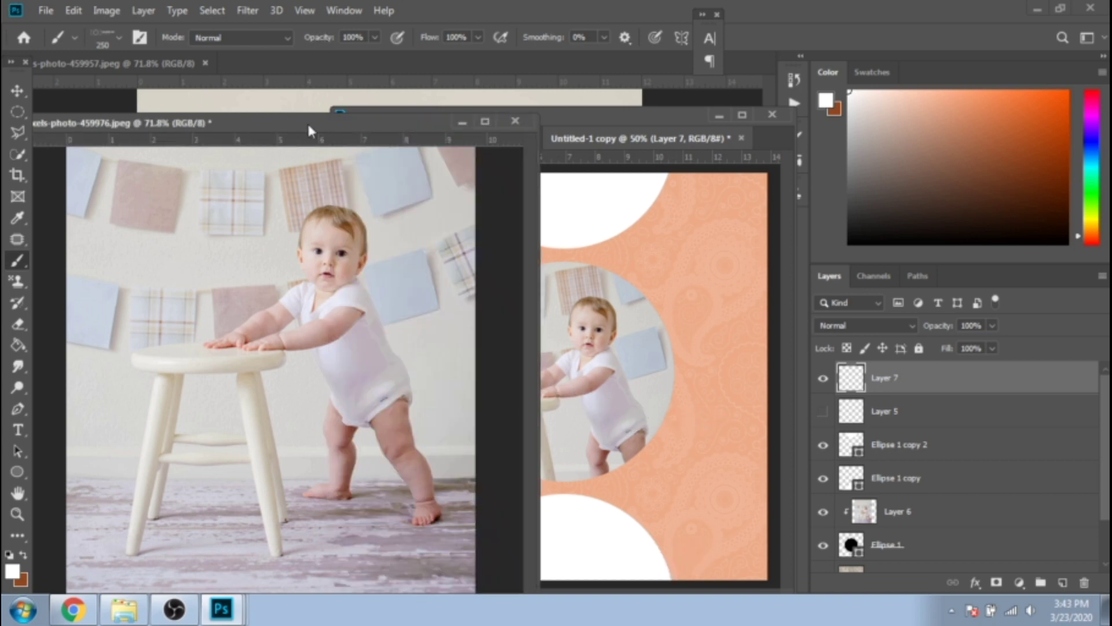
{"action": "left_click", "coordinate": [516, 121]}
Discard the baby photo changes and duplicate the second post as a 'copy 2' document.
{"action": "left_click", "coordinate": [583, 246]}
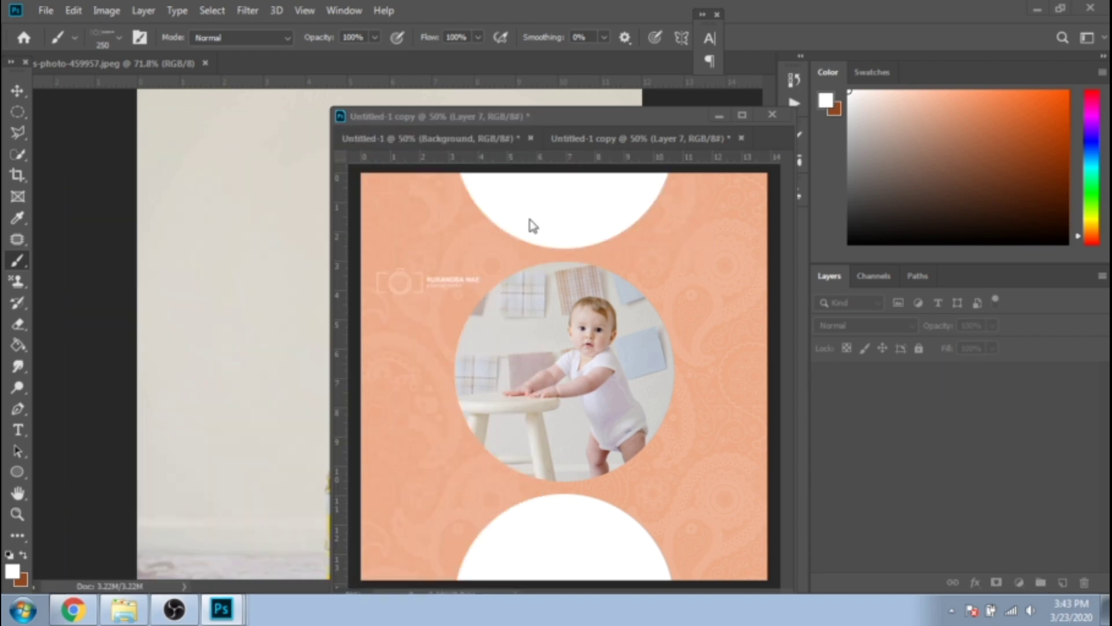
{"action": "left_click_drag", "start_coordinate": [585, 138], "coordinate": [678, 180]}
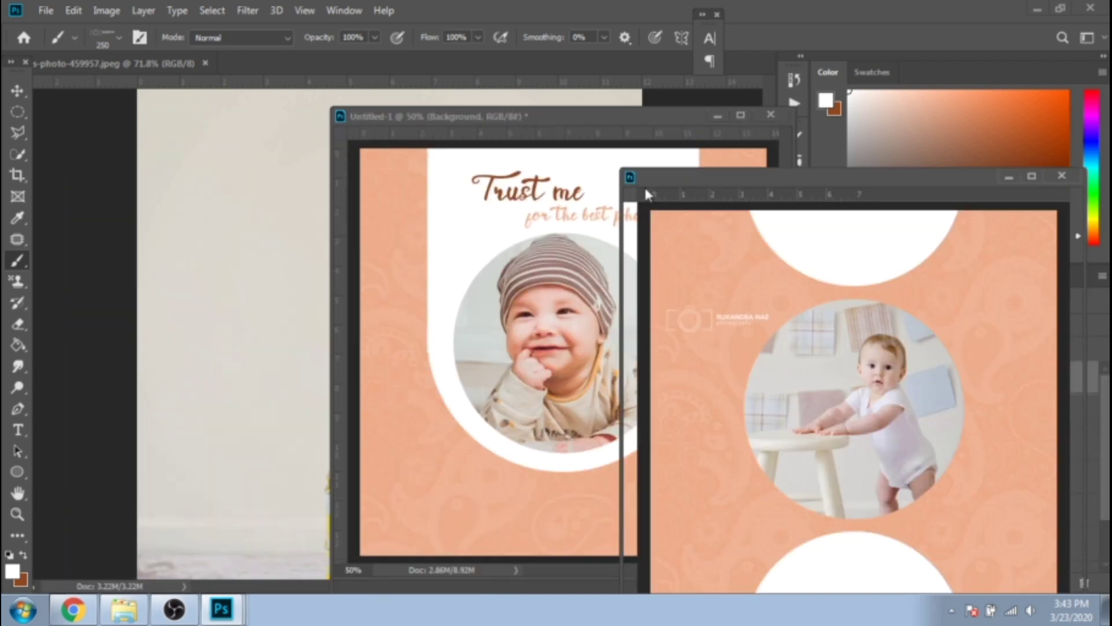
{"action": "right_click", "coordinate": [682, 180]}
{"action": "left_click", "coordinate": [718, 185]}
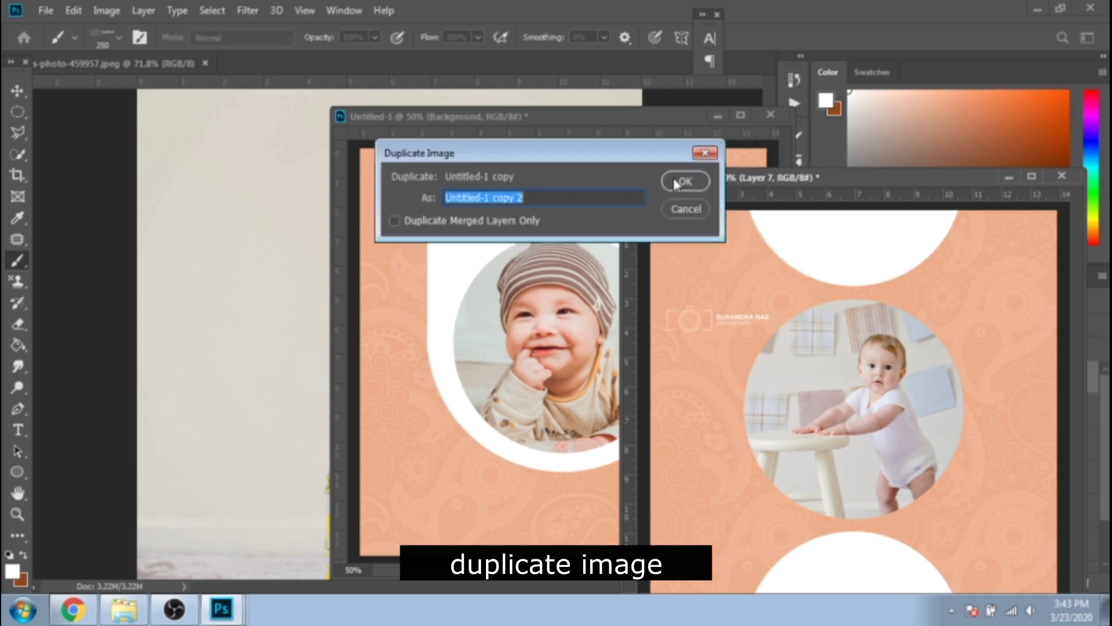
{"action": "left_click", "coordinate": [685, 182]}
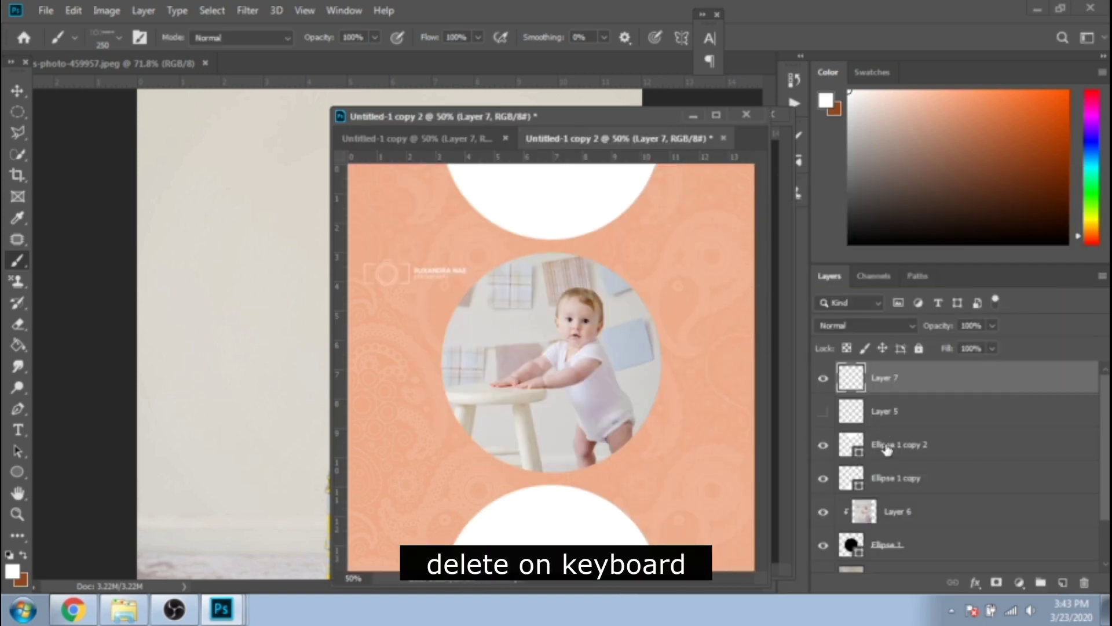
Delete the watermark, circles and photo layers, and move the logo to the bottom-right corner.
{"action": "left_click", "coordinate": [886, 449]}
{"action": "left_click", "coordinate": [881, 412]}
{"action": "key", "text": "Delete"}
{"action": "key", "text": "Delete"}
{"action": "key", "text": "Delete"}
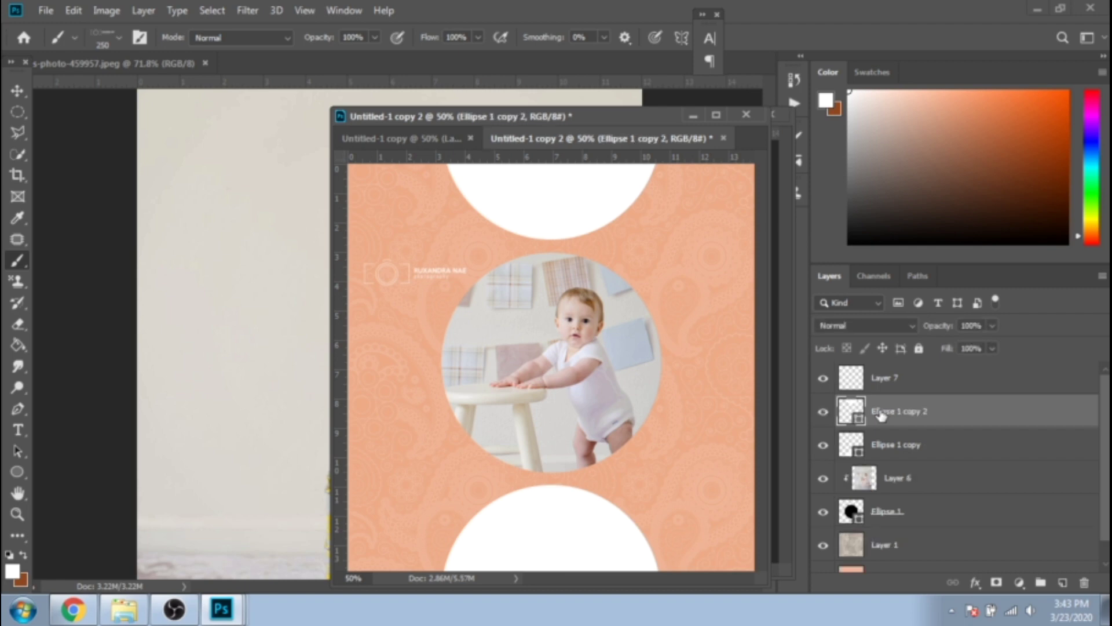
{"action": "key", "text": "Delete"}
{"action": "key", "text": "Delete"}
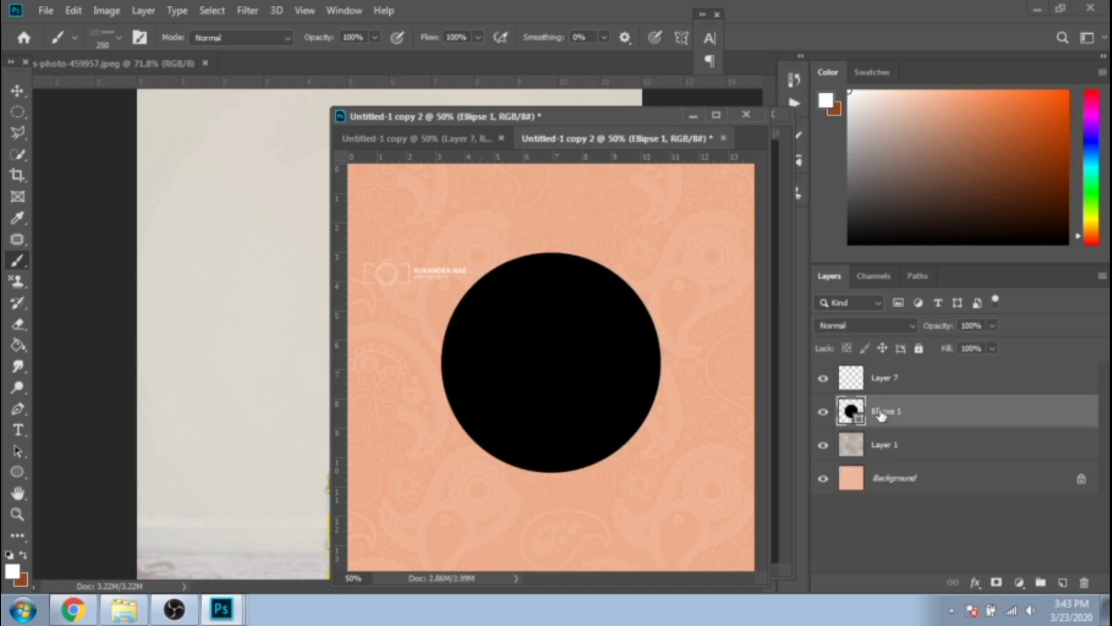
{"action": "left_click", "coordinate": [852, 380]}
{"action": "left_click", "coordinate": [14, 92]}
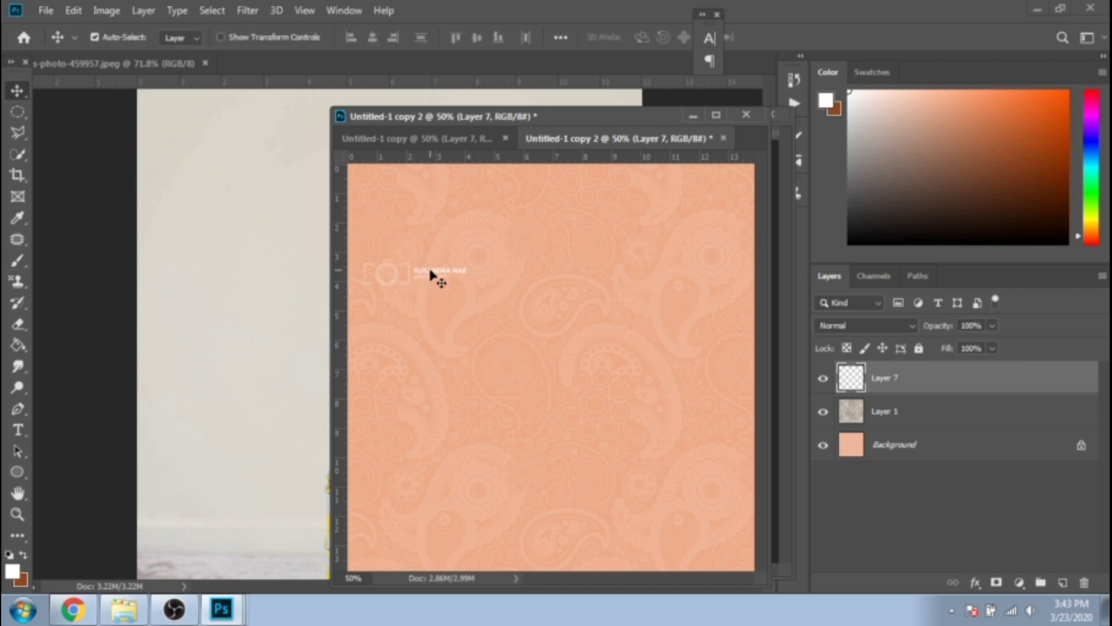
{"action": "left_click_drag", "start_coordinate": [432, 276], "coordinate": [701, 540]}
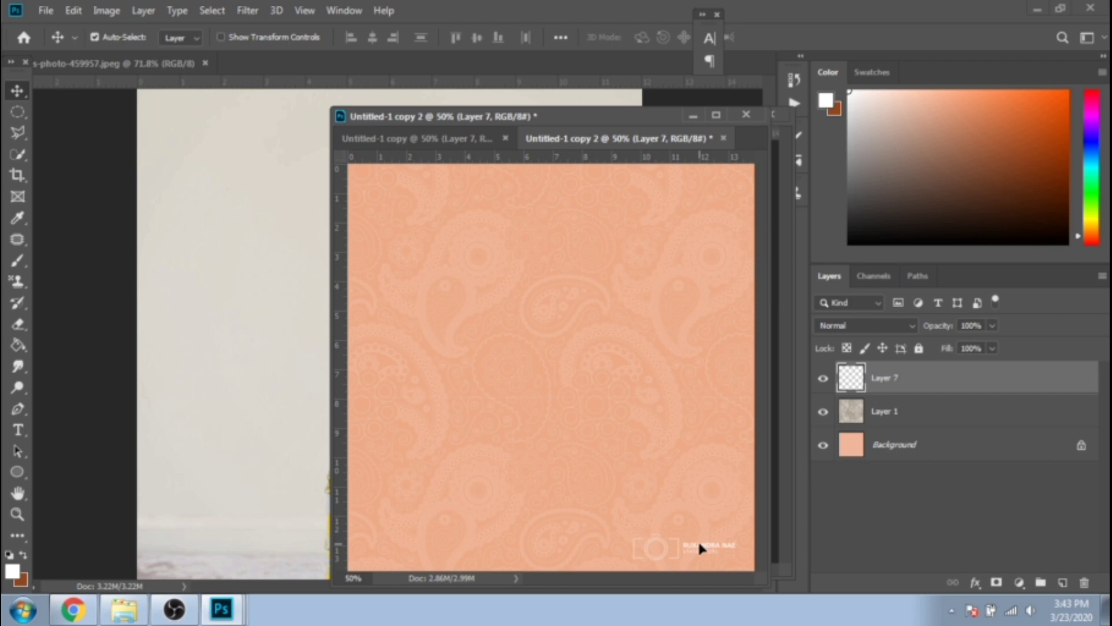
On a new layer, select a tall rectangle on the left of the post and fill it white.
{"action": "left_click", "coordinate": [16, 109]}
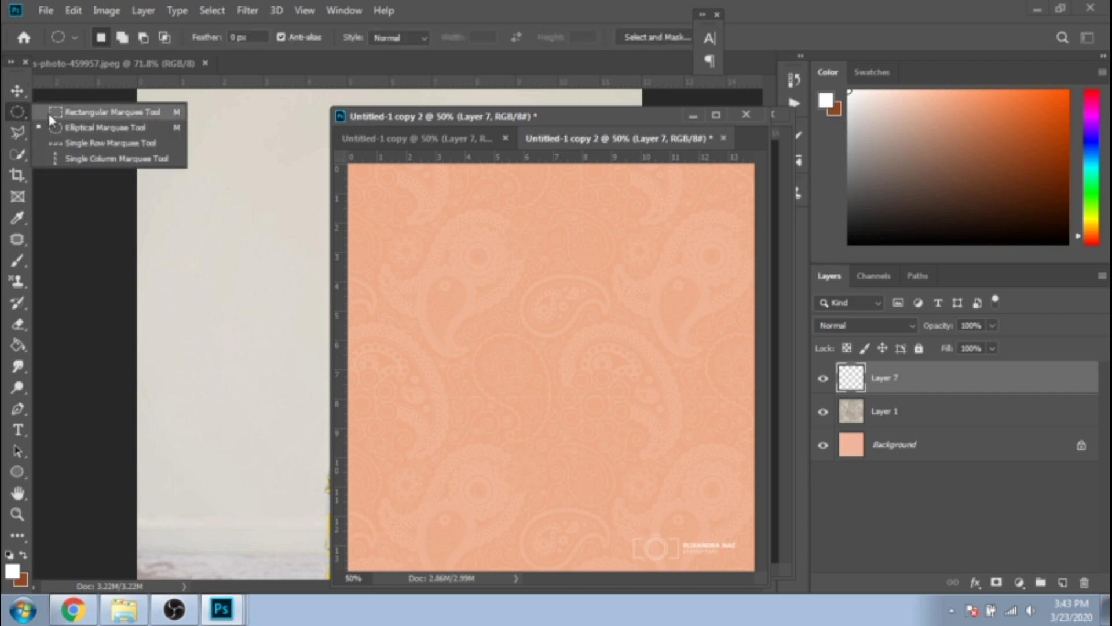
{"action": "left_click", "coordinate": [93, 112]}
{"action": "left_click", "coordinate": [1062, 582]}
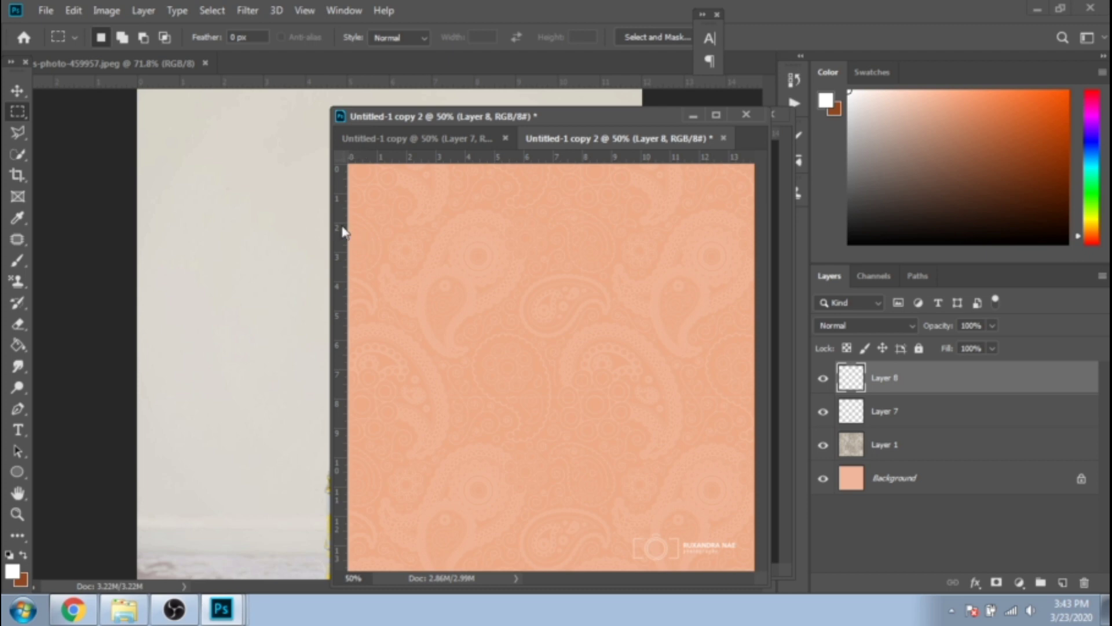
{"action": "mouse_move", "coordinate": [343, 232]}
{"action": "left_mouse_down"}
{"action": "mouse_move", "coordinate": [368, 248]}
{"action": "mouse_move", "coordinate": [342, 248]}
{"action": "left_mouse_up"}
{"action": "left_click_drag", "start_coordinate": [498, 364], "coordinate": [554, 508]}
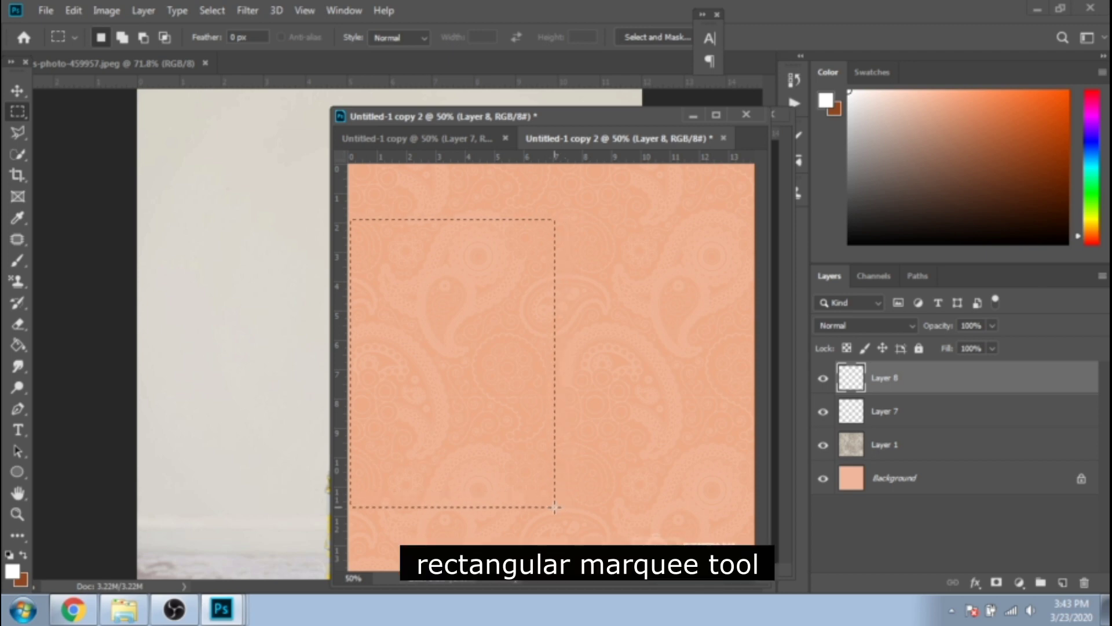
{"action": "left_click", "coordinate": [18, 345]}
{"action": "left_click", "coordinate": [405, 315]}
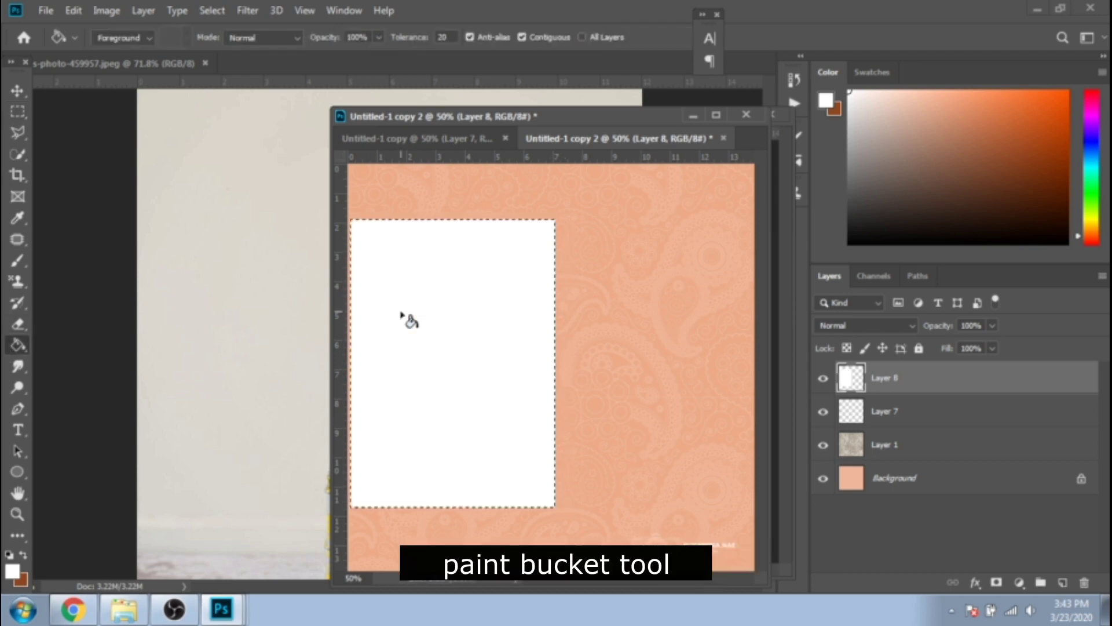
Deselect and slide the white rectangle flush to the post's left edge, then float the baby photo.
{"action": "left_click", "coordinate": [18, 111]}
{"action": "right_click", "coordinate": [480, 310]}
{"action": "left_click", "coordinate": [504, 18]}
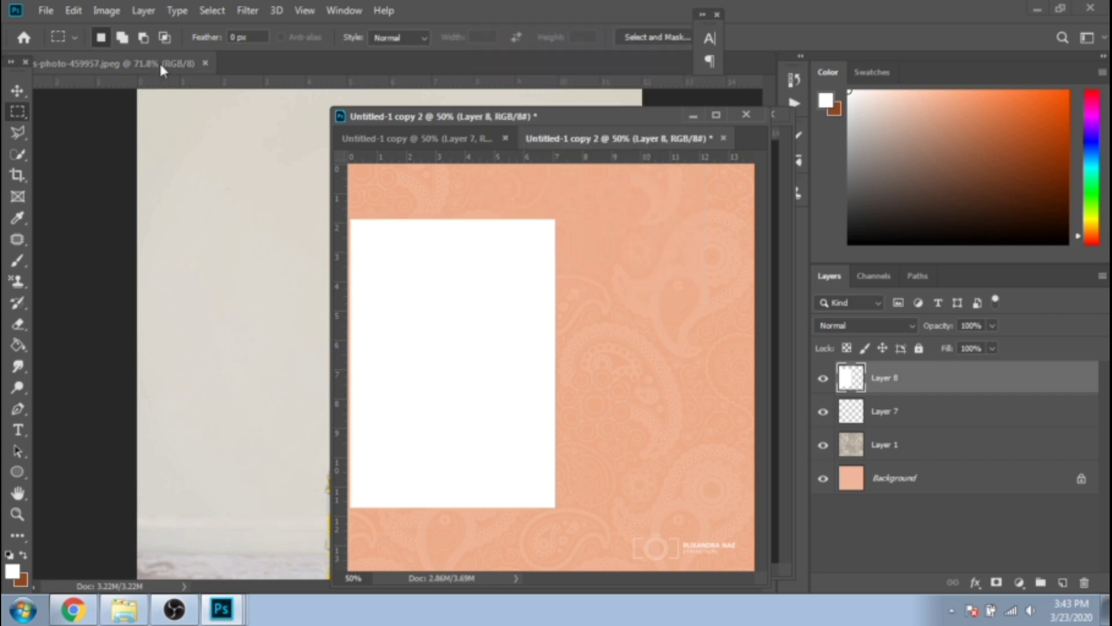
{"action": "left_click", "coordinate": [17, 90]}
{"action": "left_click_drag", "start_coordinate": [468, 337], "coordinate": [455, 336]}
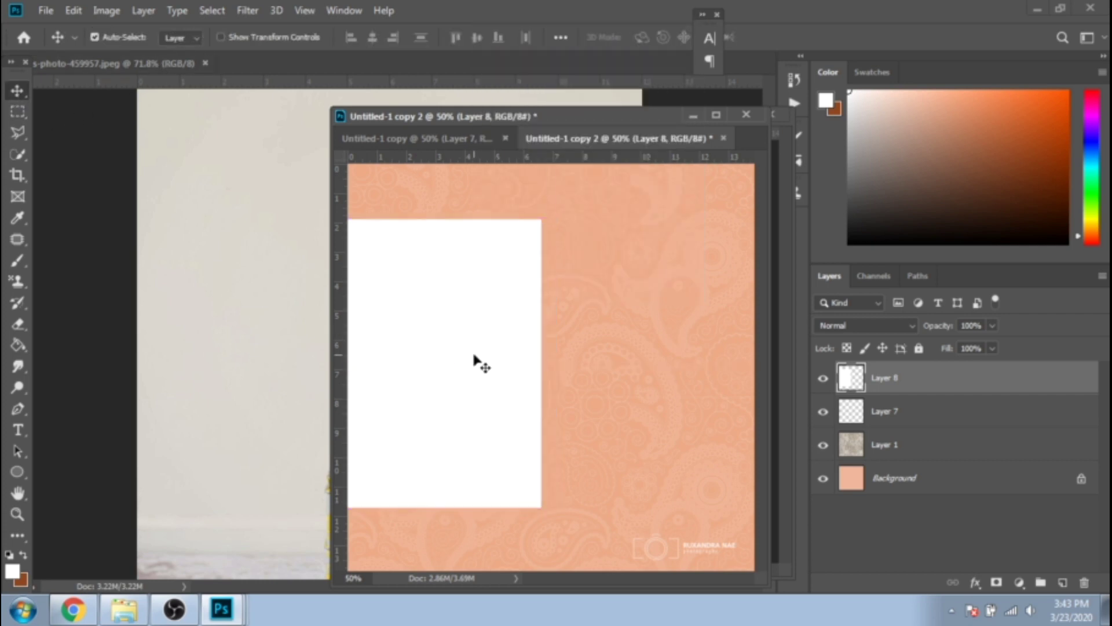
{"action": "left_click_drag", "start_coordinate": [116, 63], "coordinate": [137, 104]}
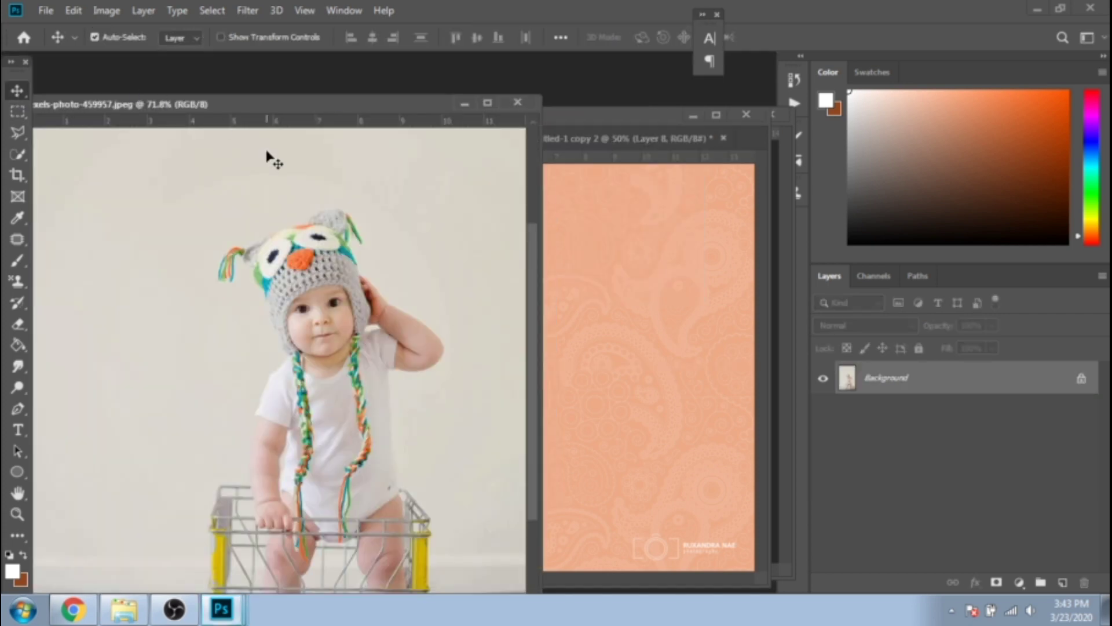
Fit the baby photo on screen and crop it tightly around the baby.
{"action": "left_click", "coordinate": [17, 514]}
{"action": "right_click", "coordinate": [223, 238]}
{"action": "left_click", "coordinate": [250, 250]}
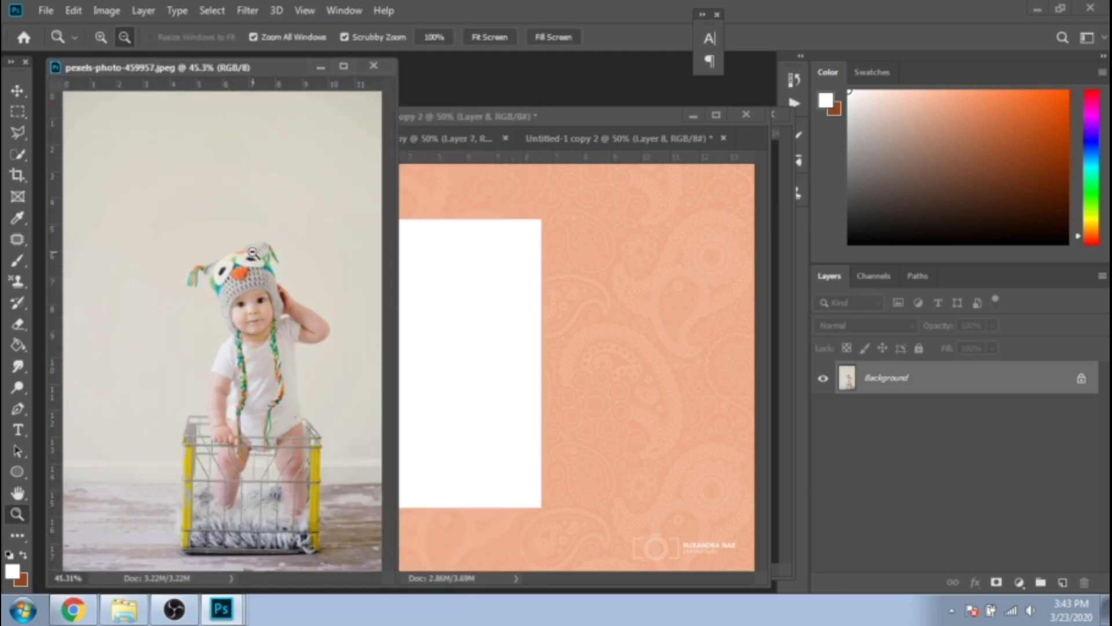
{"action": "left_click", "coordinate": [17, 175]}
{"action": "left_click_drag", "start_coordinate": [175, 270], "coordinate": [354, 551]}
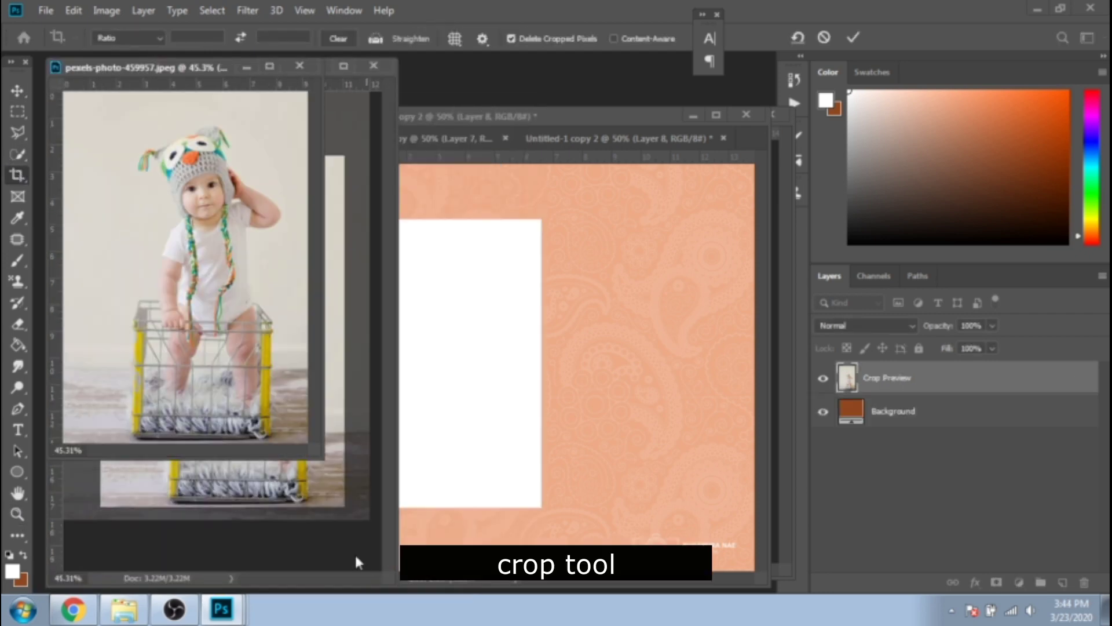
{"action": "key", "text": "Return"}
{"action": "left_click", "coordinate": [107, 10]}
Drag the cropped photo into the post, scale it to 65% width, and nudge it over the white rectangle.
{"action": "left_click", "coordinate": [17, 90]}
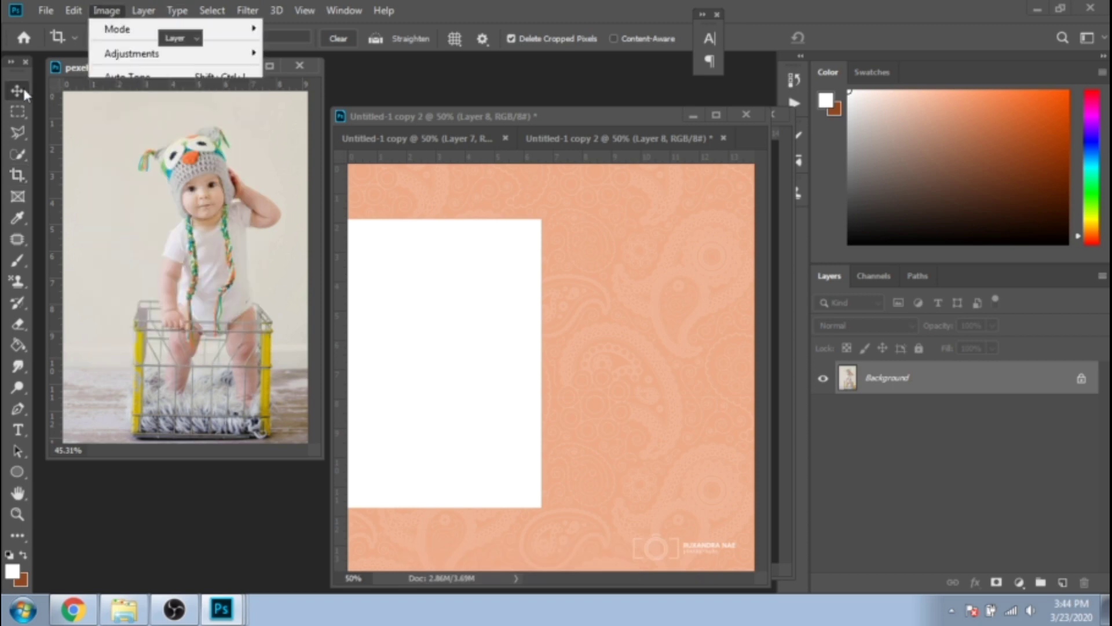
{"action": "left_click_drag", "start_coordinate": [182, 194], "coordinate": [561, 303]}
{"action": "key", "text": "ctrl+t"}
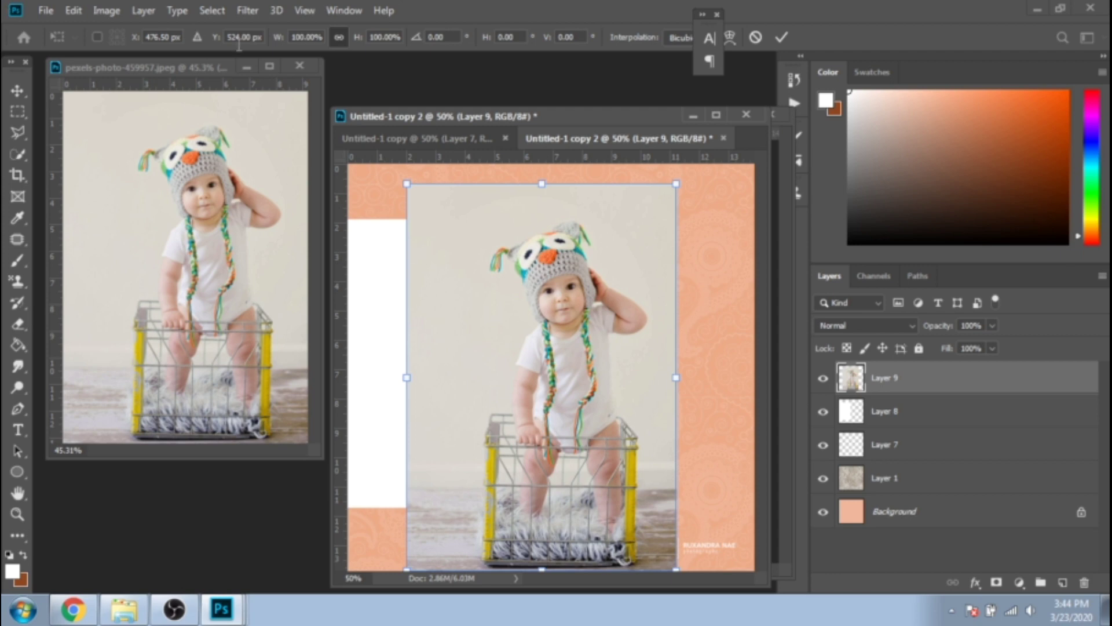
{"action": "left_click", "coordinate": [298, 37]}
{"action": "type", "text": "70"}
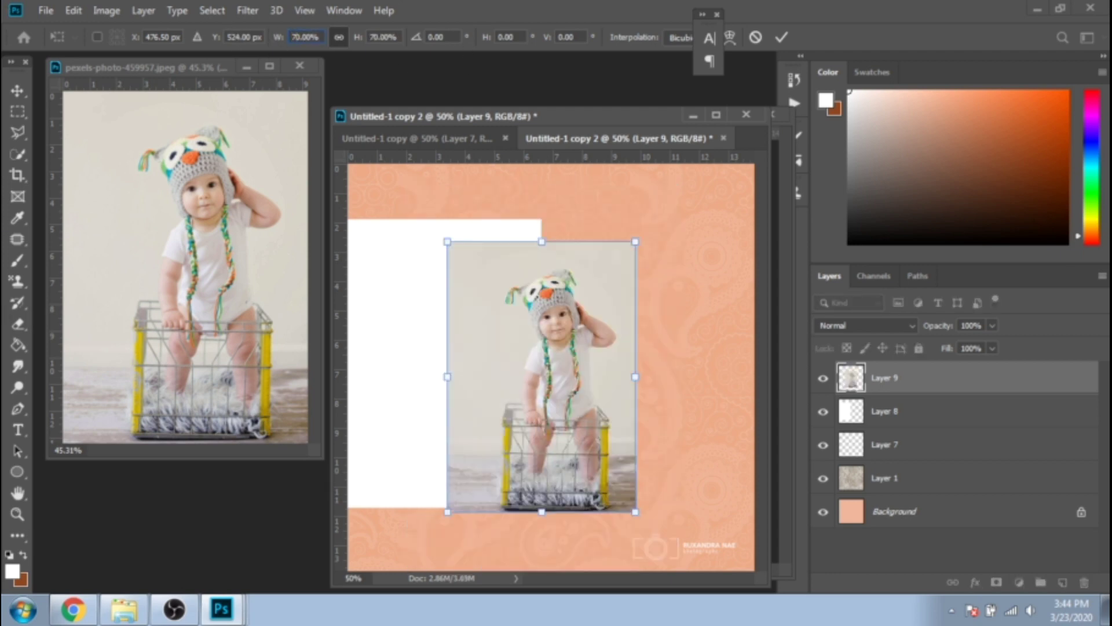
{"action": "left_click_drag", "start_coordinate": [579, 347], "coordinate": [576, 329]}
{"action": "left_click", "coordinate": [283, 37]}
{"action": "type", "text": "65"}
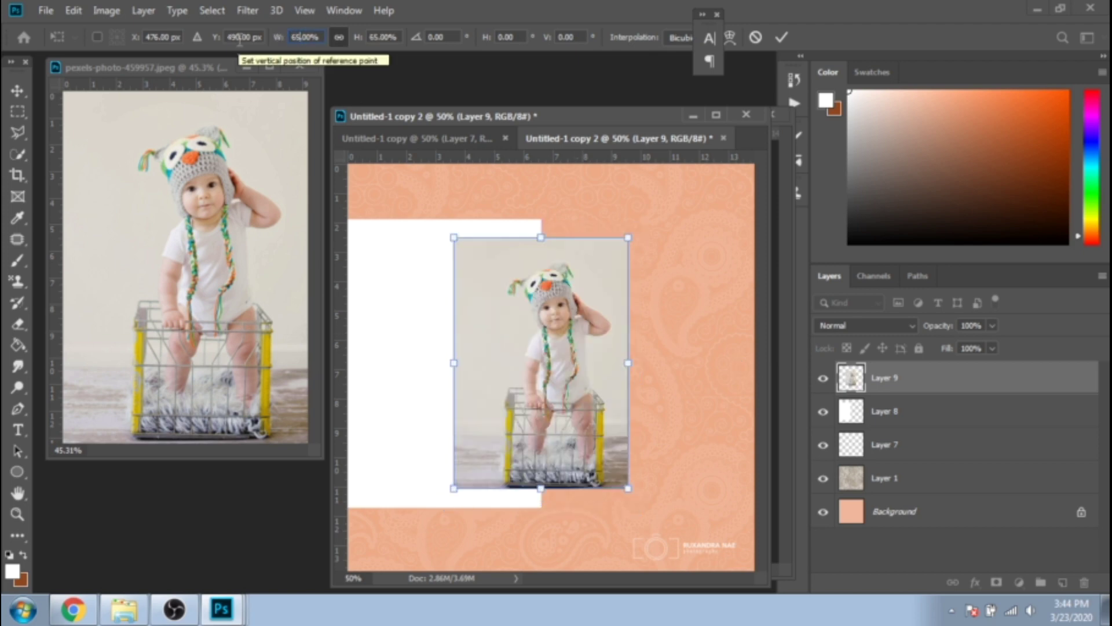
{"action": "key", "text": "Return"}
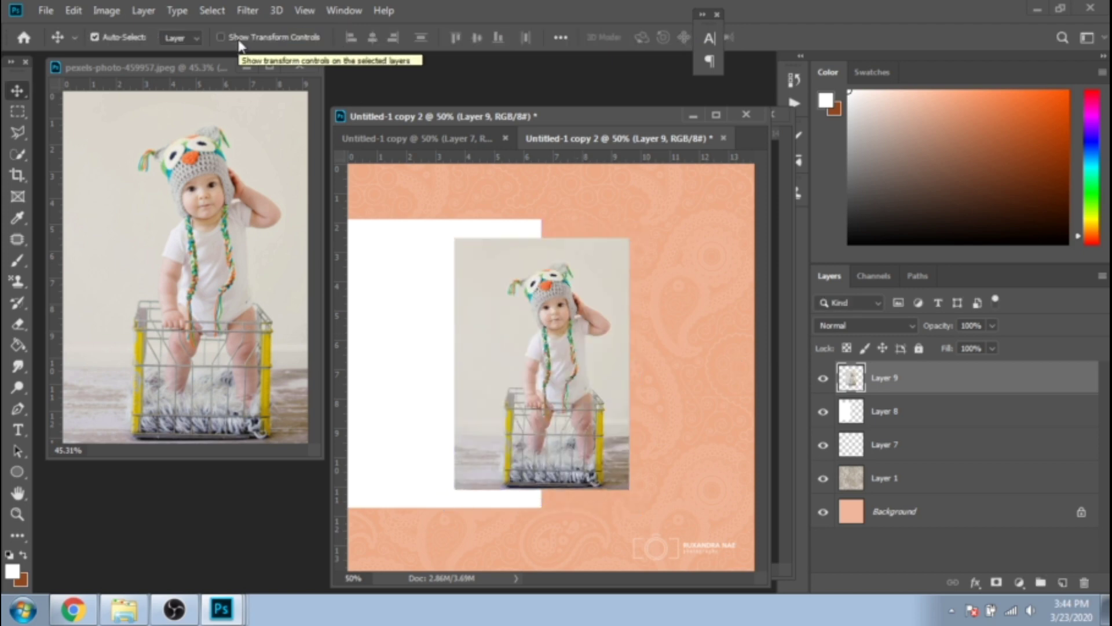
{"action": "left_click_drag", "start_coordinate": [540, 314], "coordinate": [514, 315]}
{"action": "left_click_drag", "start_coordinate": [755, 578], "coordinate": [840, 586]}
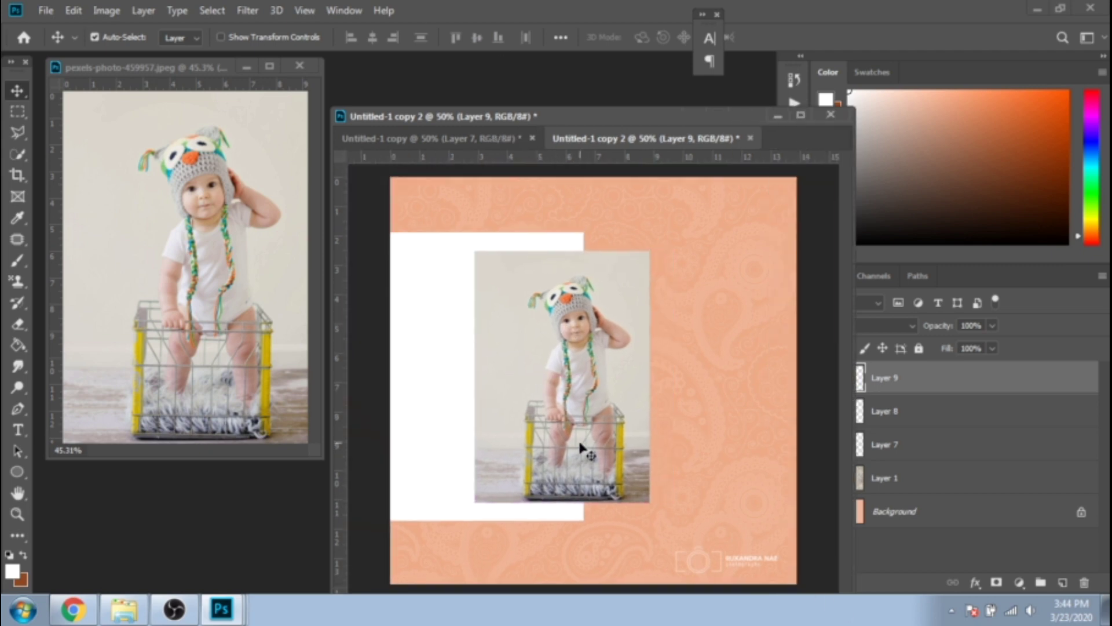
Add a text layer on the white rectangle reading 'The best Photos'.
{"action": "key", "text": "t"}
{"action": "left_click", "coordinate": [434, 489]}
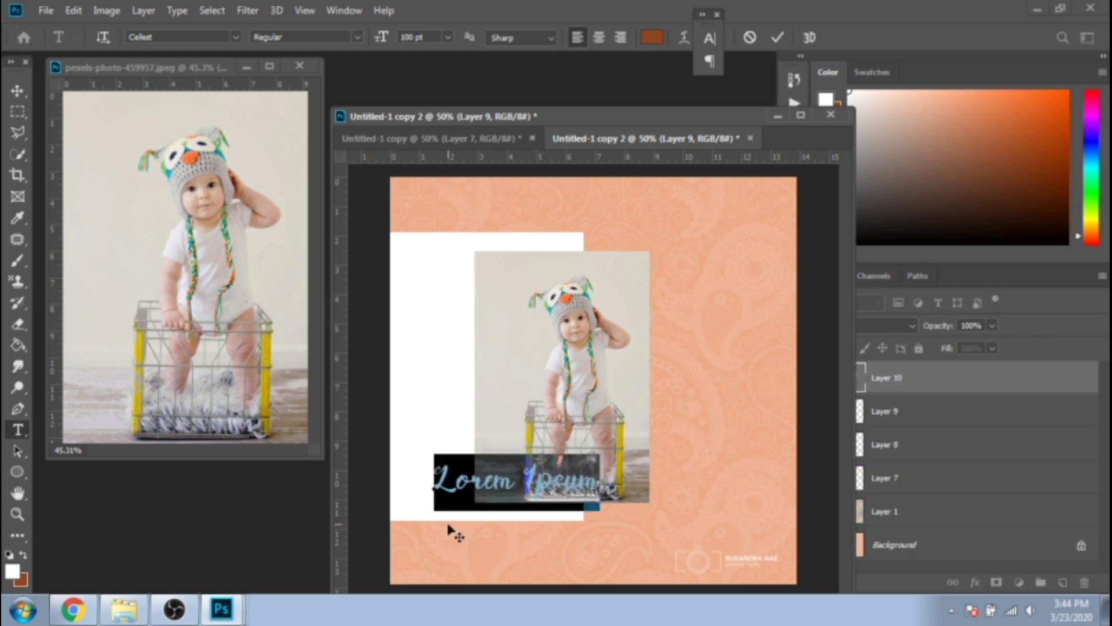
{"action": "type", "text": "The best"}
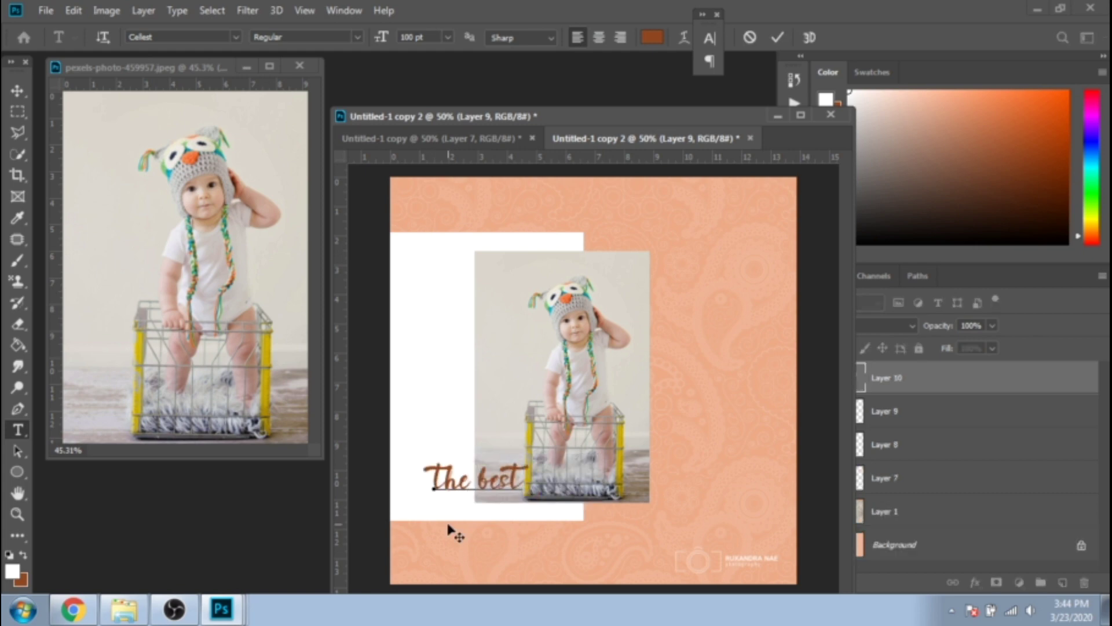
{"action": "type", "text": " Photos"}
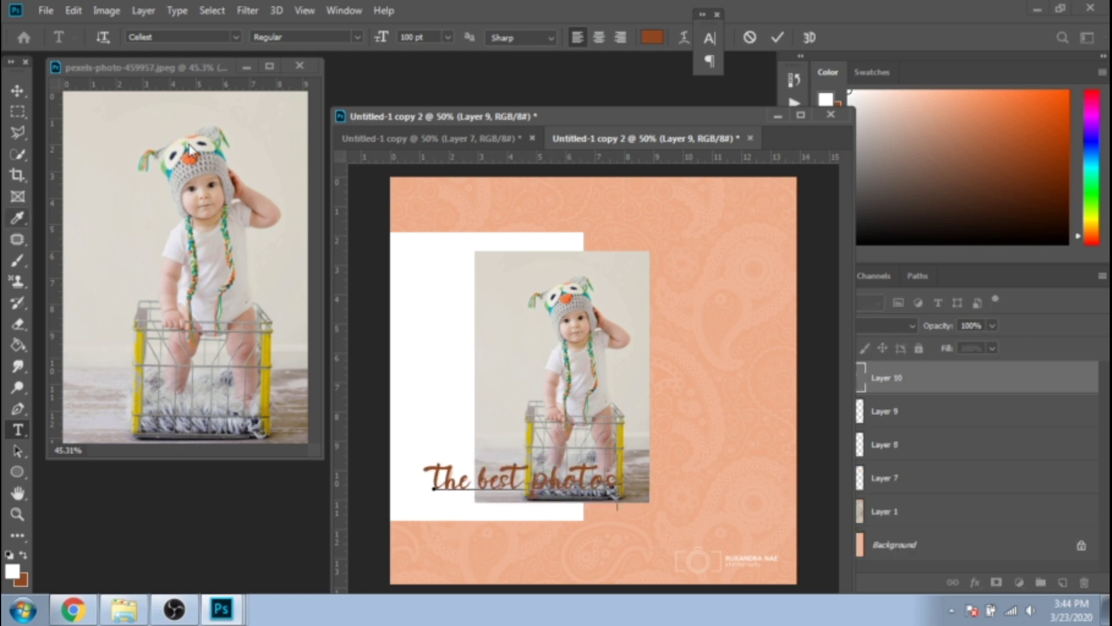
{"action": "left_click", "coordinate": [17, 217]}
Recolour the whole text to the sampled peach background colour.
{"action": "left_click", "coordinate": [596, 199]}
{"action": "left_click", "coordinate": [18, 429]}
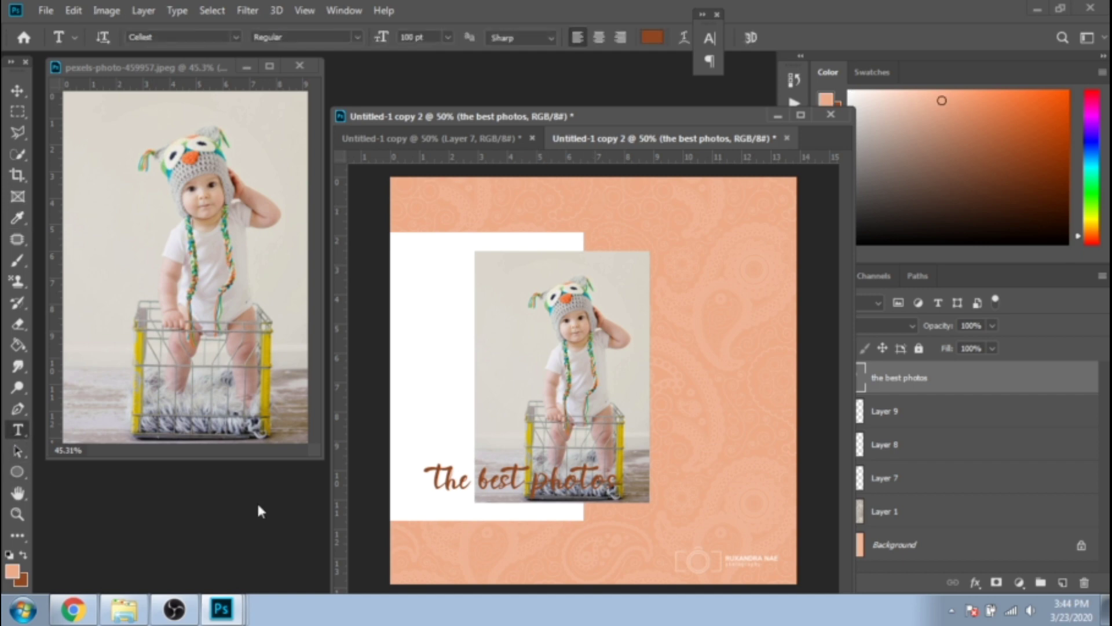
{"action": "triple_click", "coordinate": [479, 481]}
{"action": "left_click", "coordinate": [19, 570]}
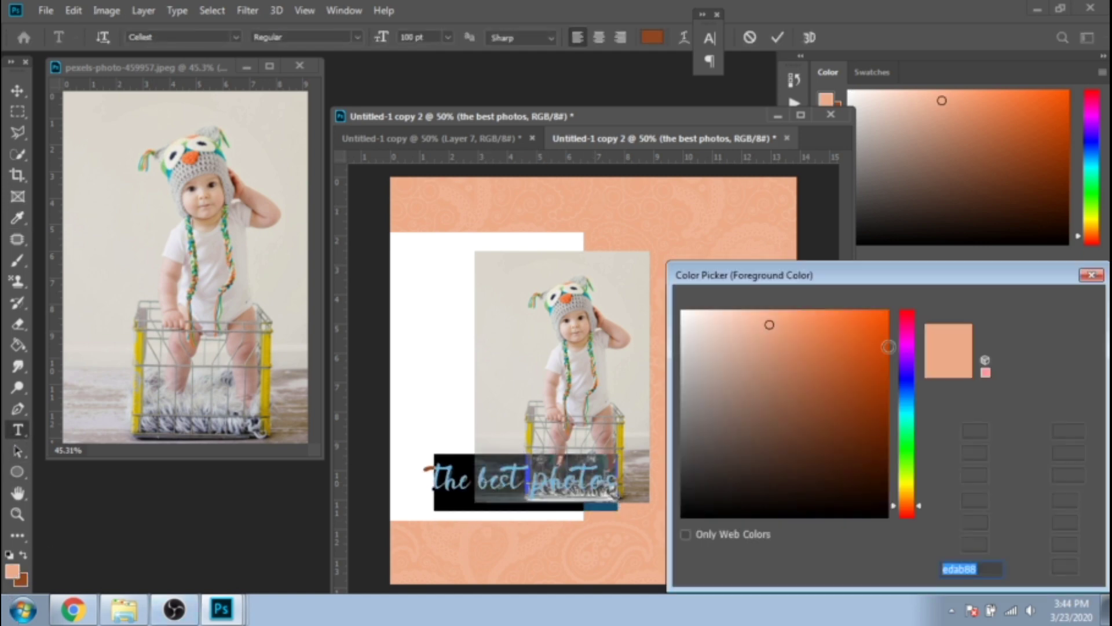
{"action": "left_click", "coordinate": [1014, 301]}
{"action": "key", "text": "ctrl+t"}
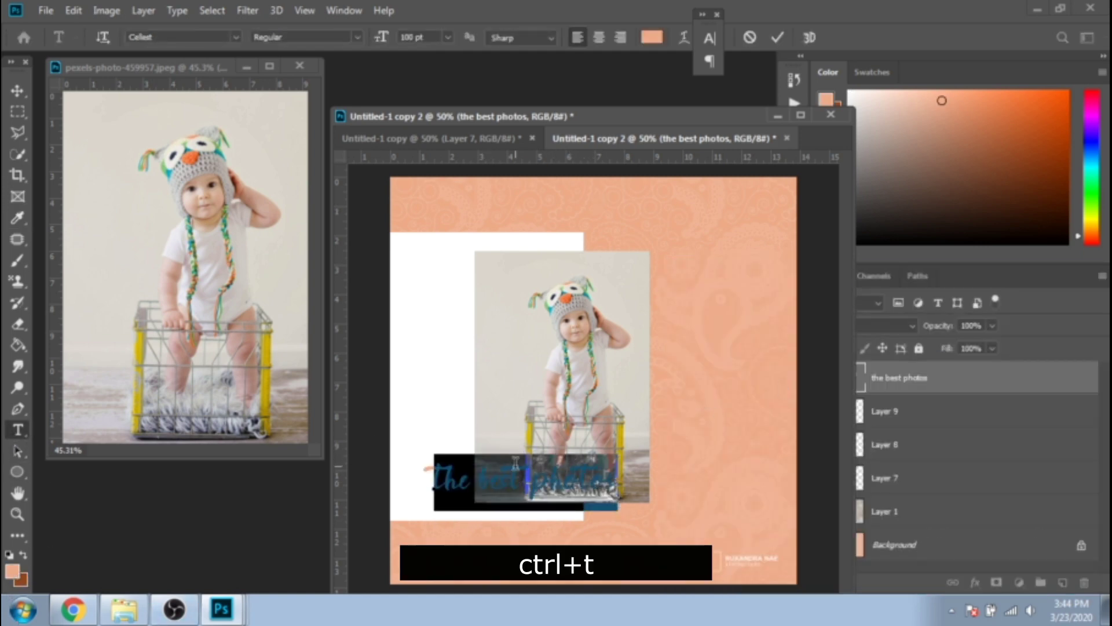
Rotate the text 90° counter-clockwise and position it vertically on the white rectangle beside the photo.
{"action": "left_click", "coordinate": [17, 91]}
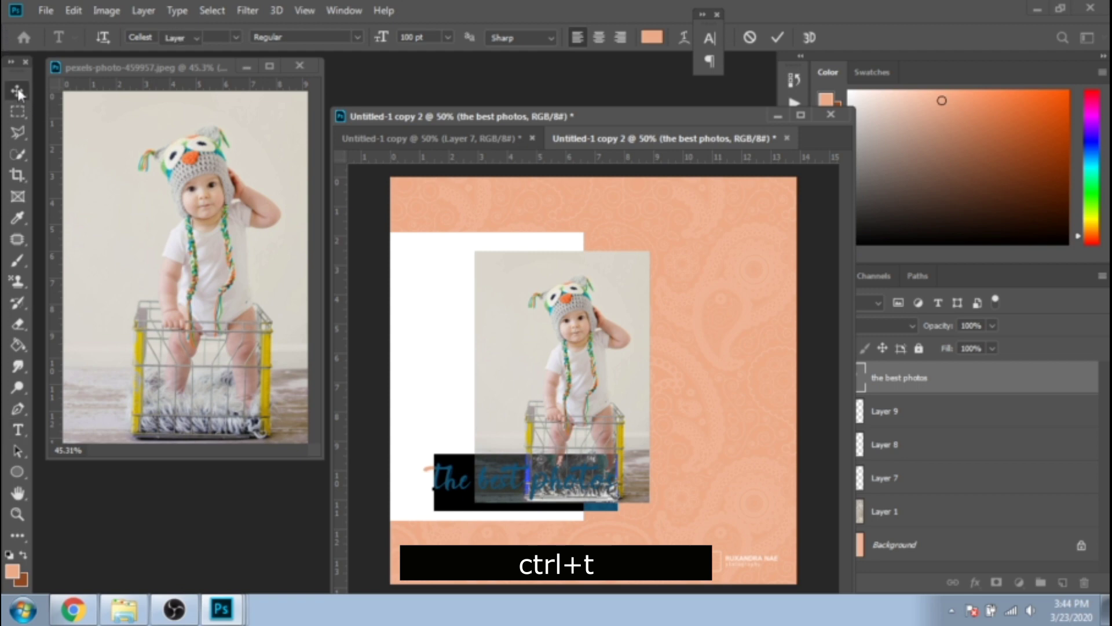
{"action": "key", "text": "ctrl+t"}
{"action": "right_click", "coordinate": [497, 492]}
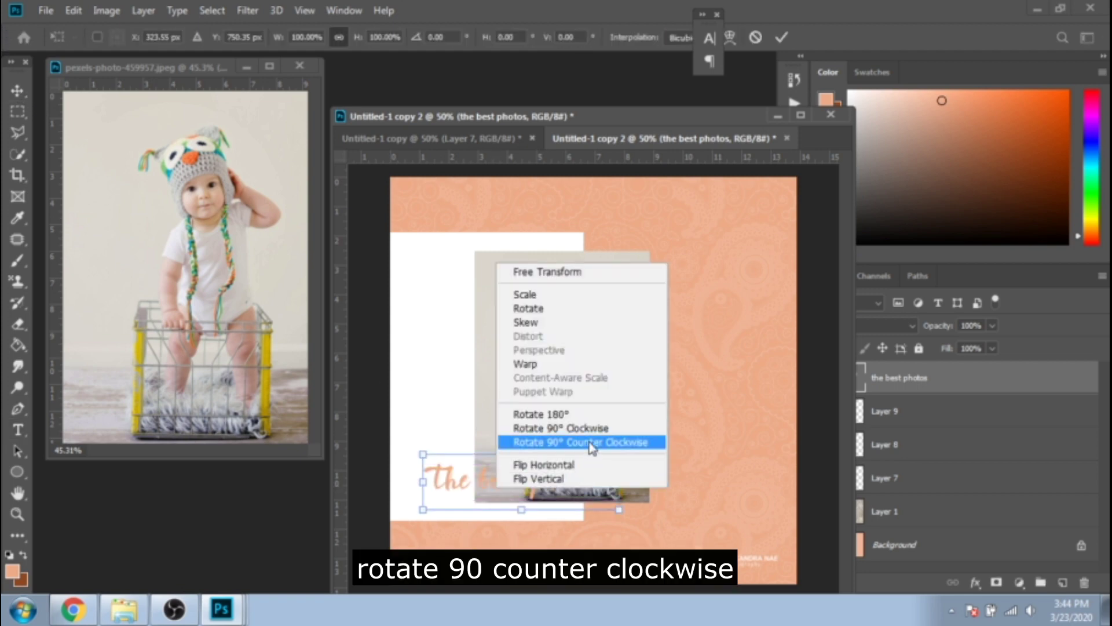
{"action": "left_click", "coordinate": [513, 439]}
{"action": "left_click_drag", "start_coordinate": [521, 453], "coordinate": [455, 352]}
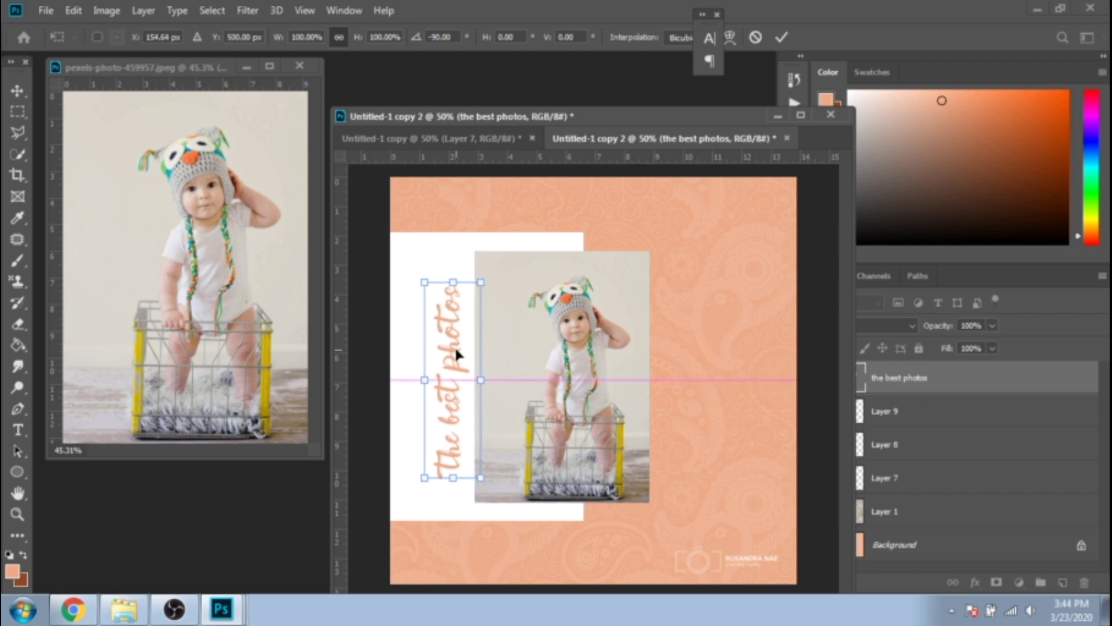
{"action": "key", "text": "Return"}
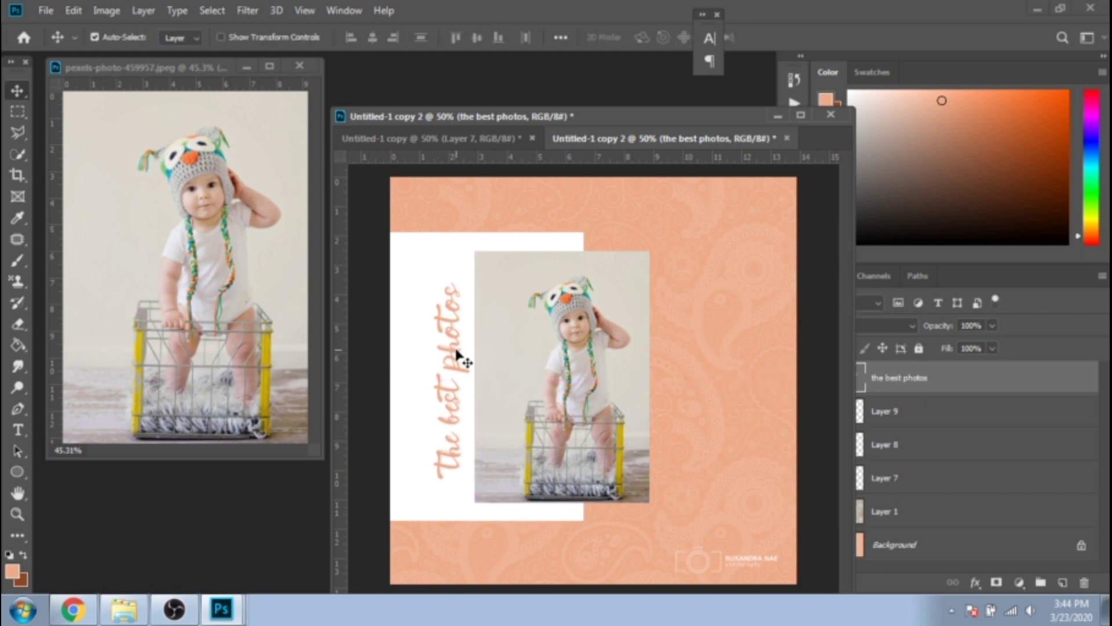